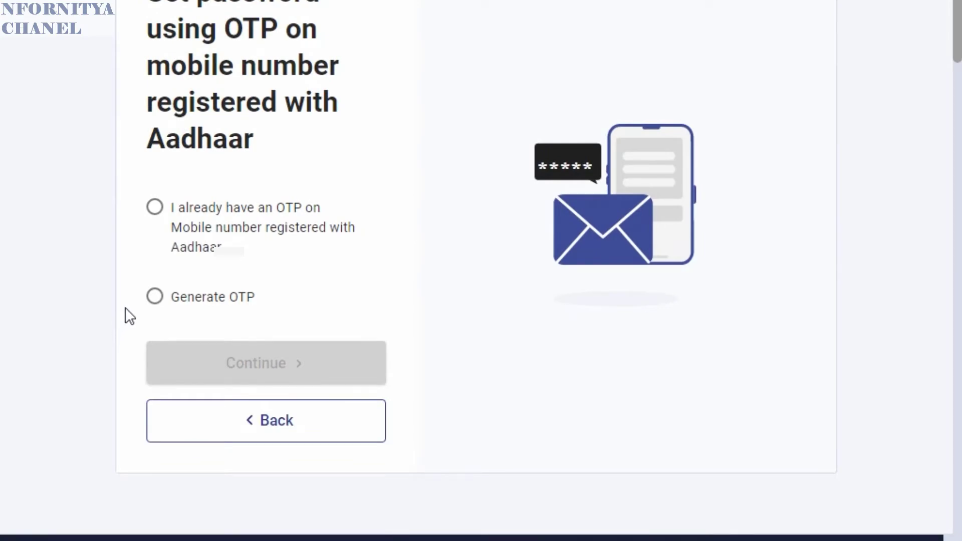
- Consent to Aadhaar validation and verify with a freshly generated Aadhaar OTP to reach the dashboard
click(161, 299)
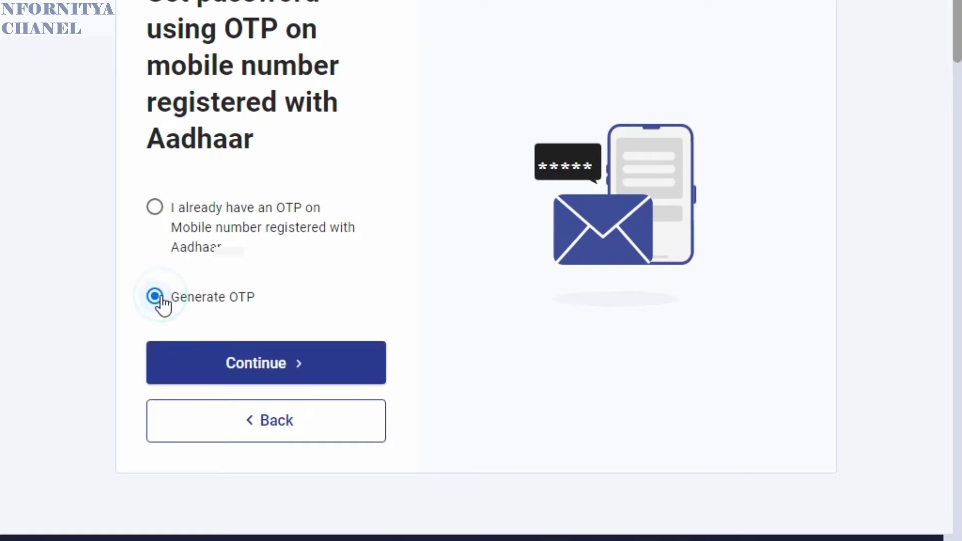
click(268, 365)
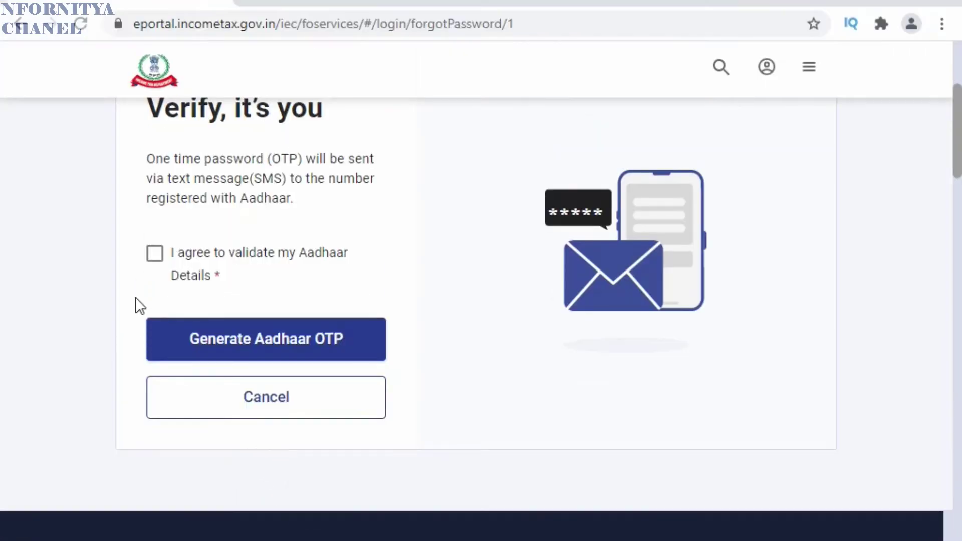
click(155, 254)
click(249, 347)
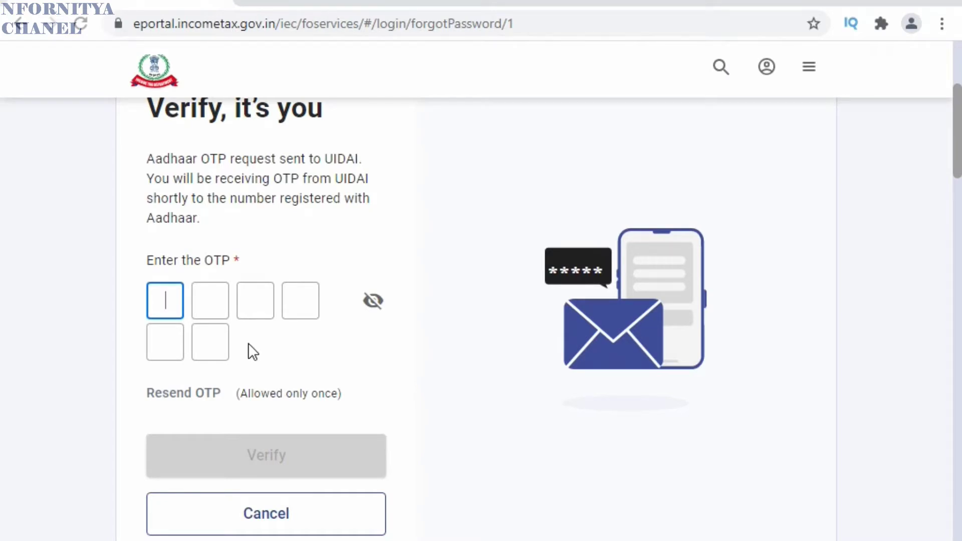
text(*****)
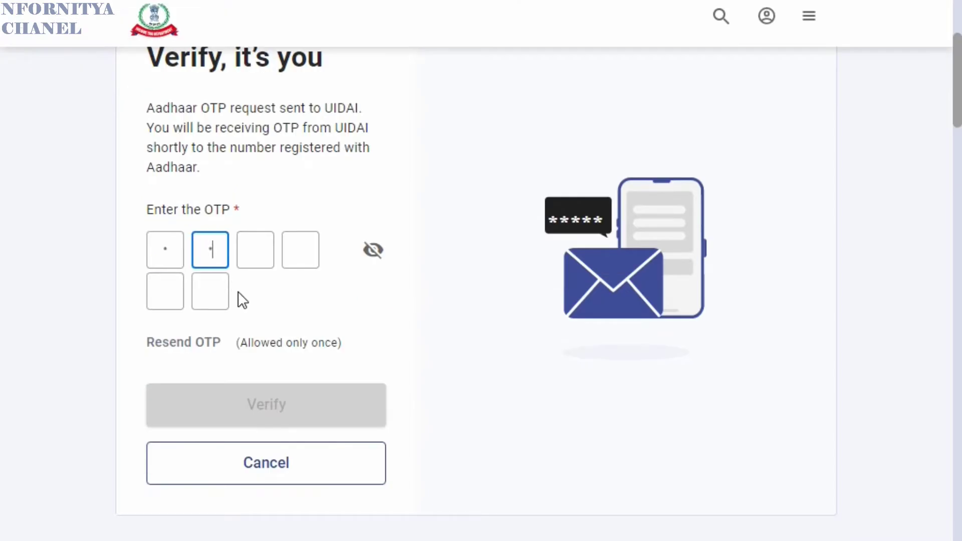
text(*)
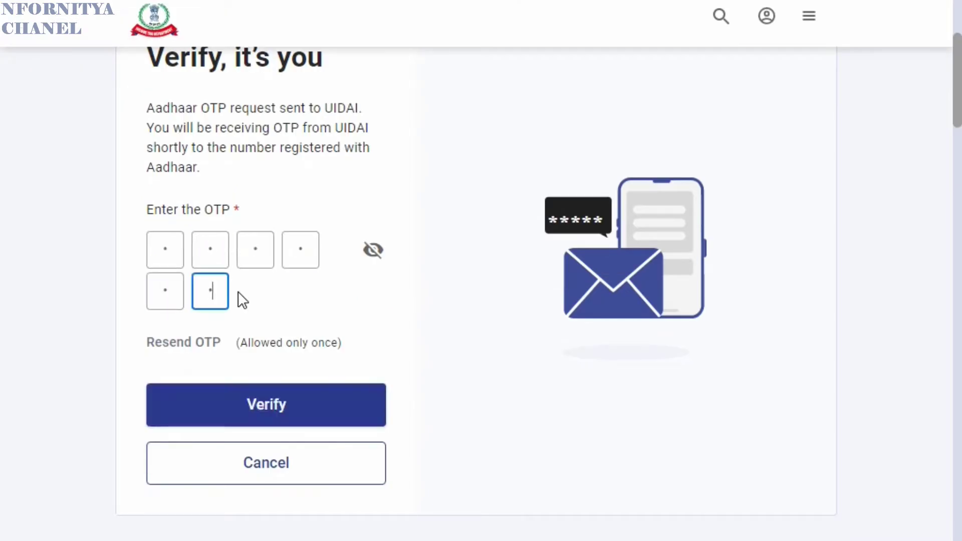
click(297, 426)
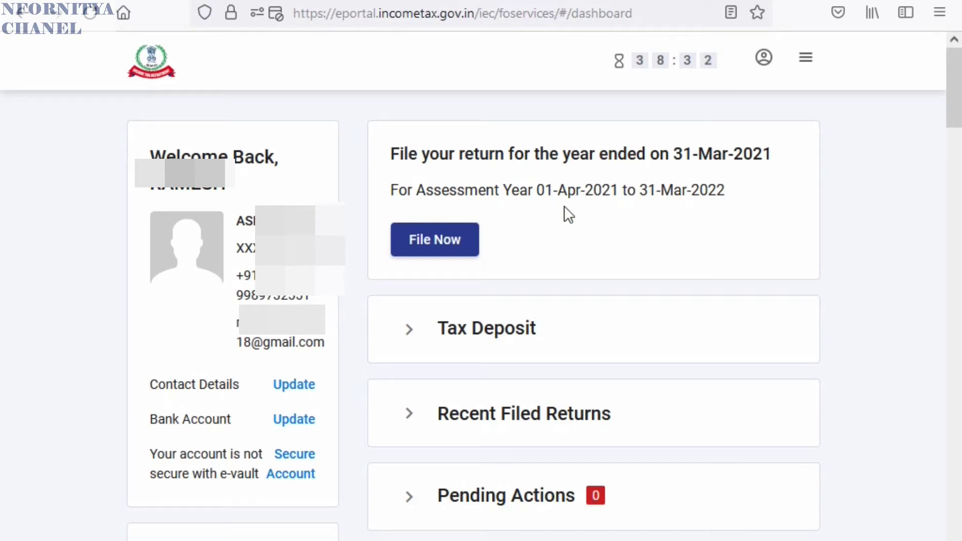
- Choose Income Tax Returns > View Form 26AS and confirm the TDS-CPC disclaimer
click(806, 58)
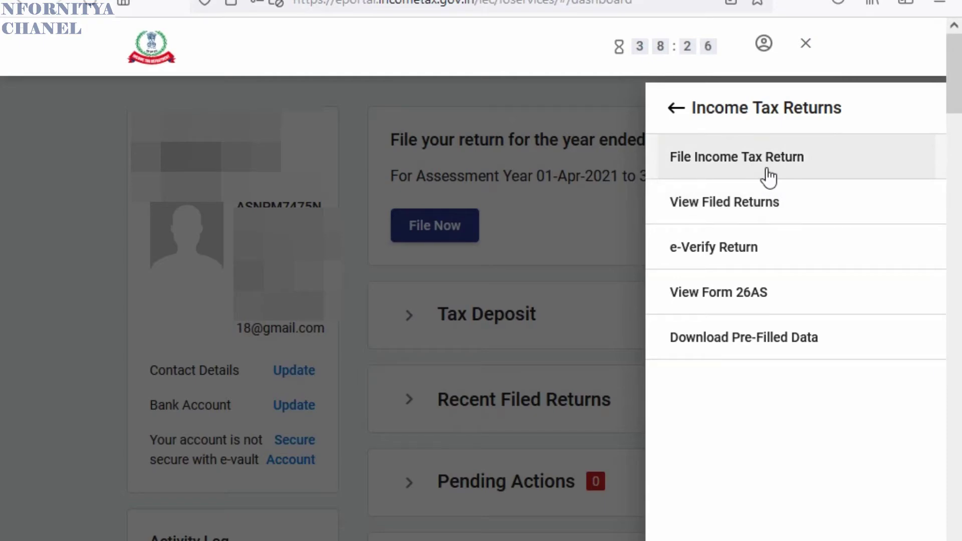
click(769, 298)
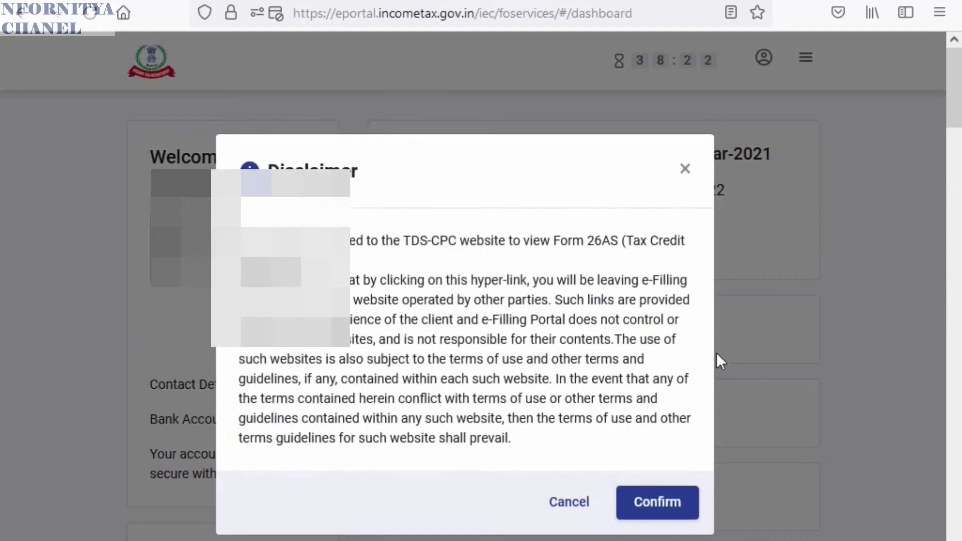
click(657, 502)
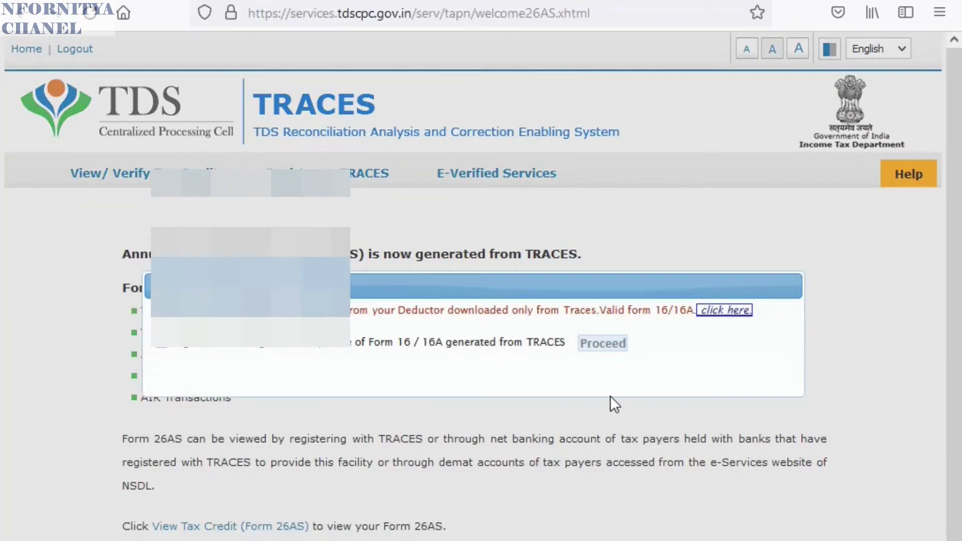
- Acknowledge the Form 16/16A notice and go to the View Tax Credit (Form 26AS) page
click(160, 348)
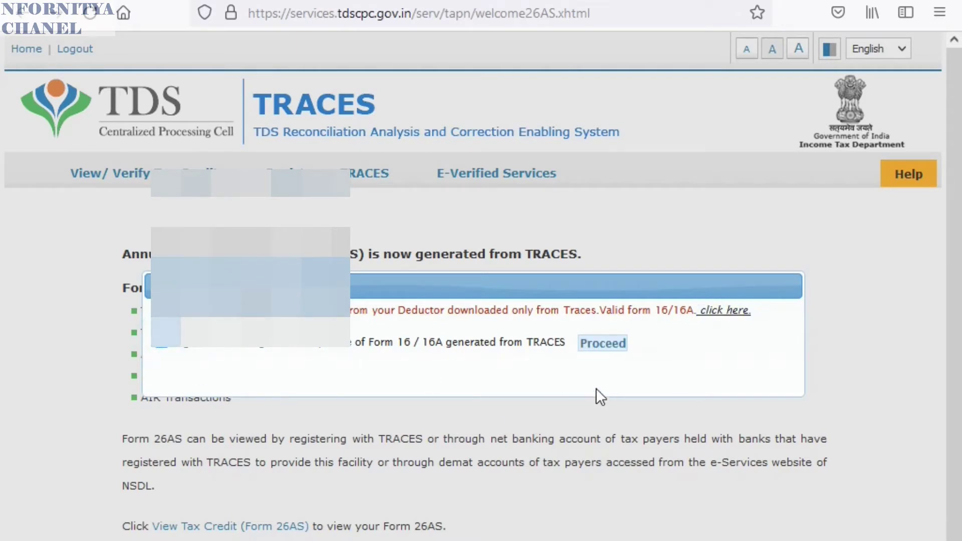
click(609, 347)
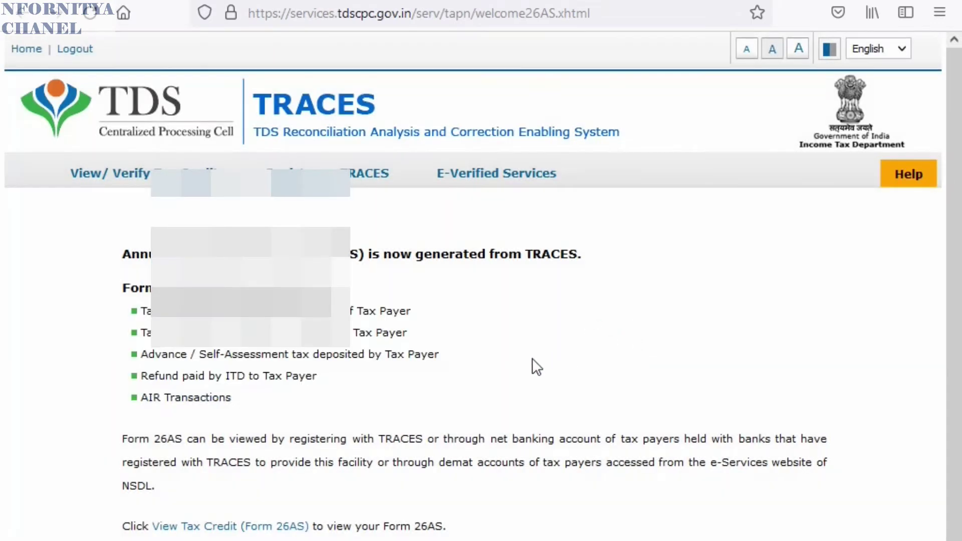
click(220, 528)
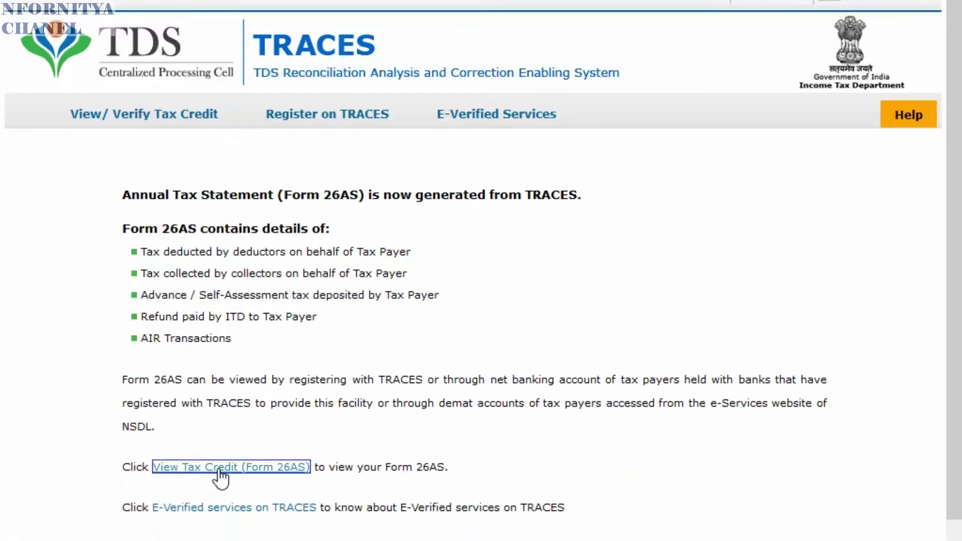
scroll(250, 331, down, 9)
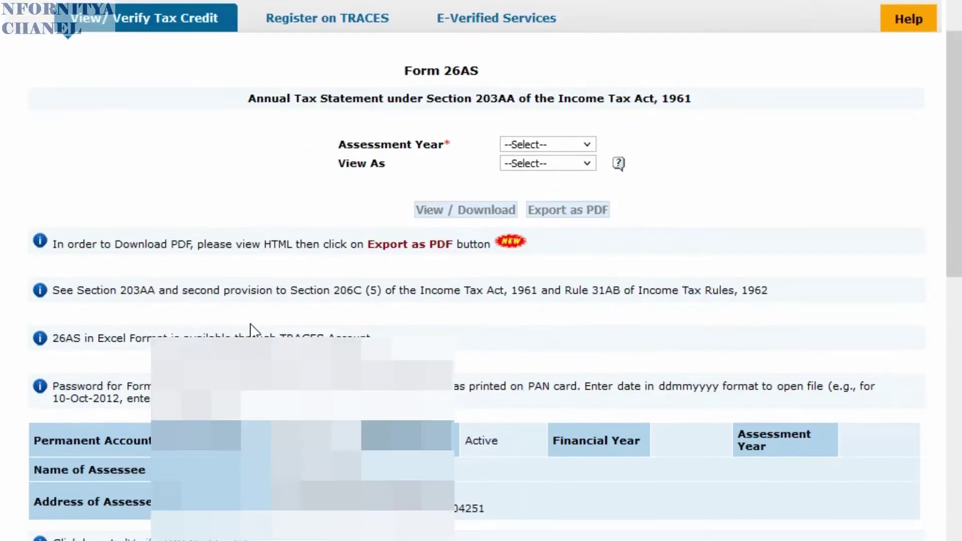
scroll(252, 333, down, 4)
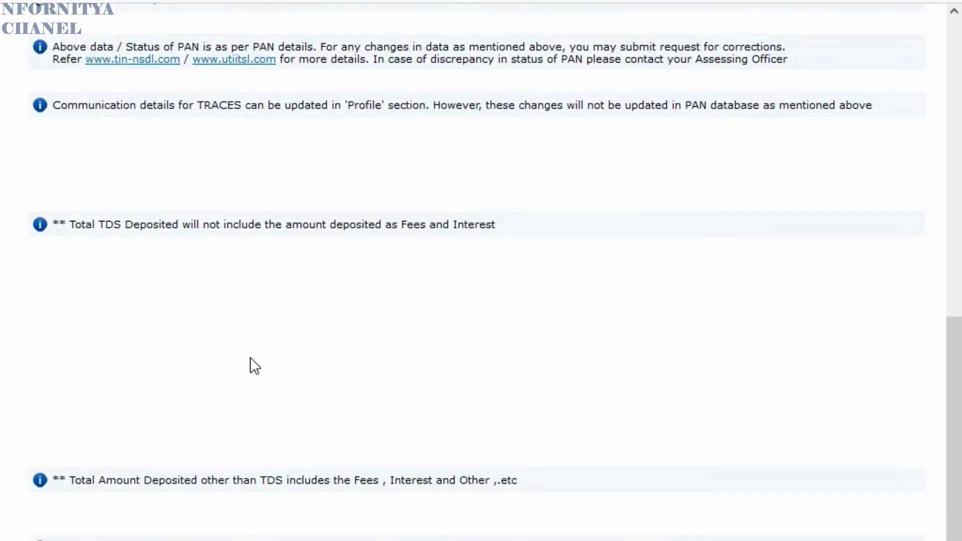
scroll(250, 357, down, 1)
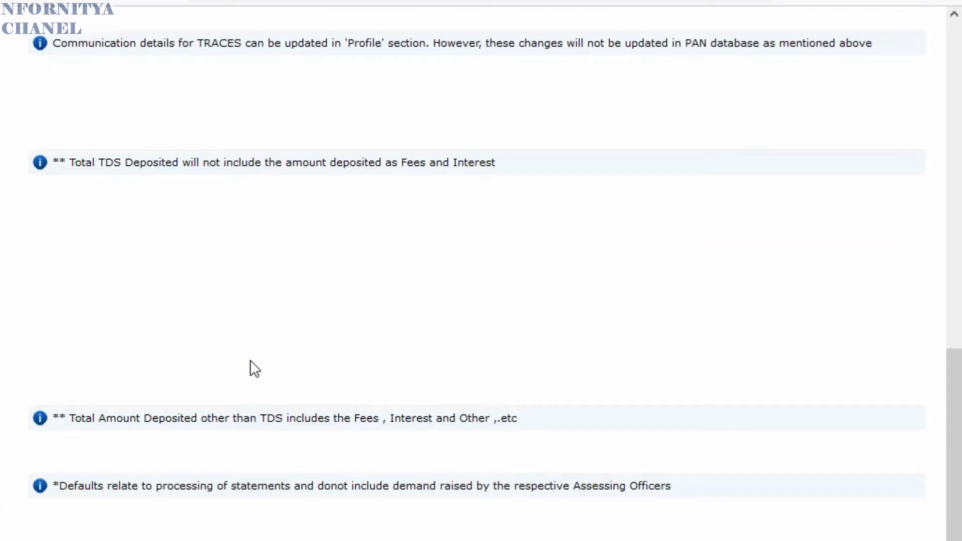
scroll(250, 360, up, 12)
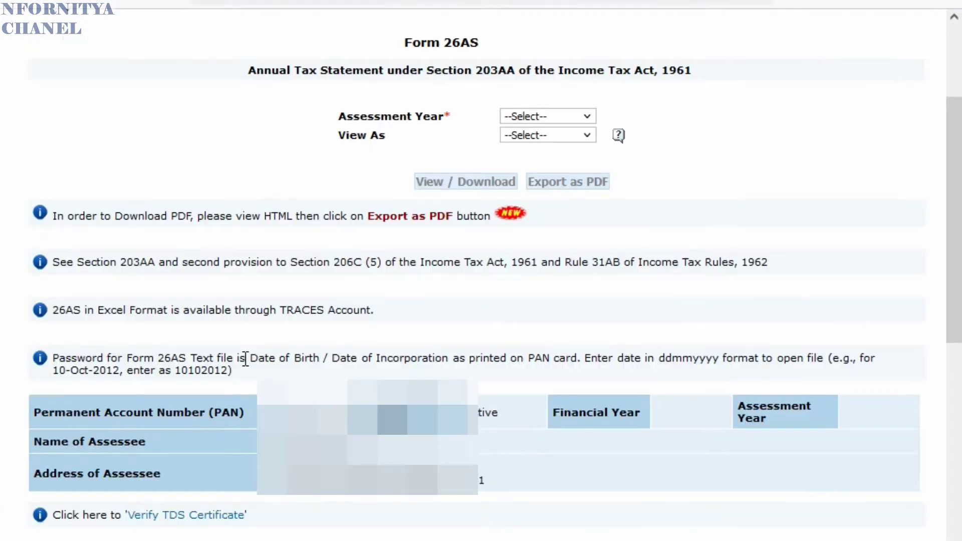
- Load Form 26AS for assessment year 2021-22 in HTML format
click(570, 115)
click(547, 383)
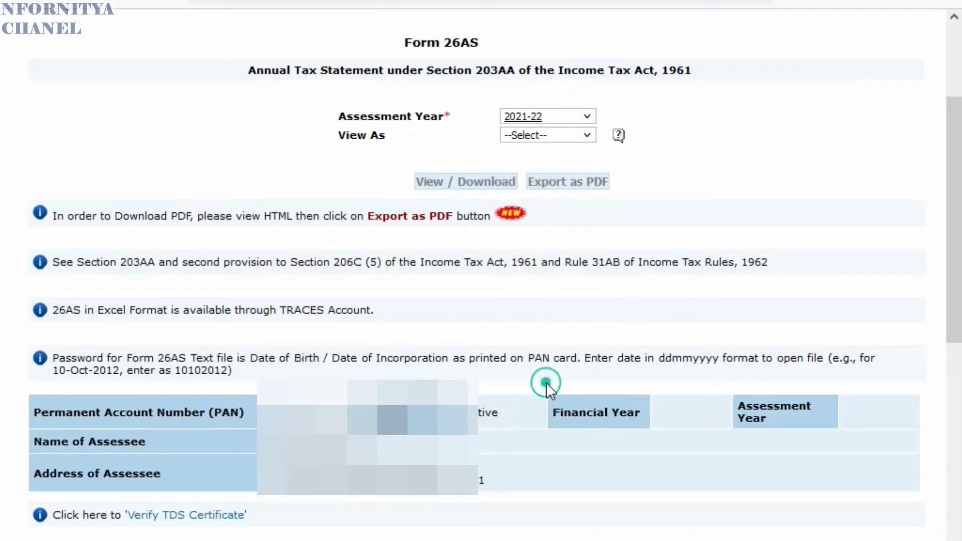
click(540, 133)
click(531, 173)
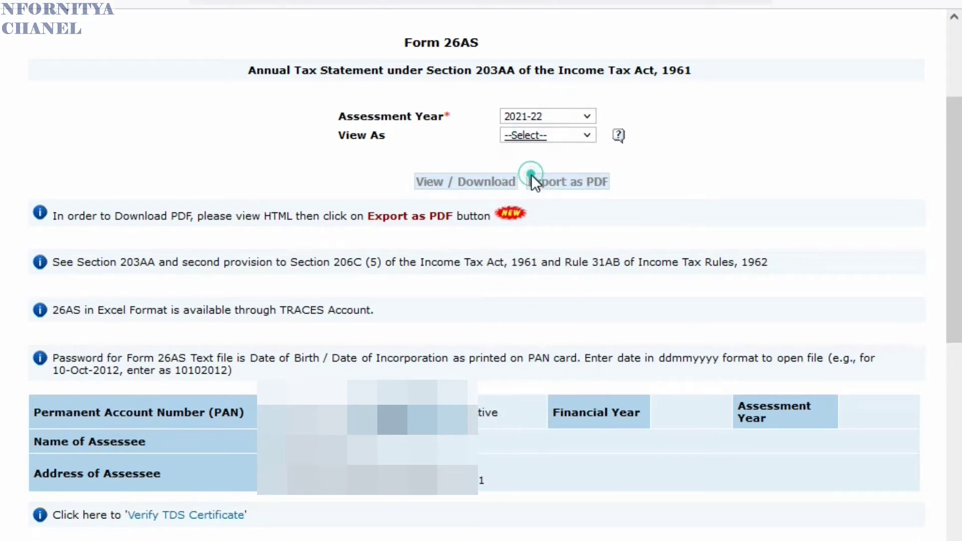
click(450, 184)
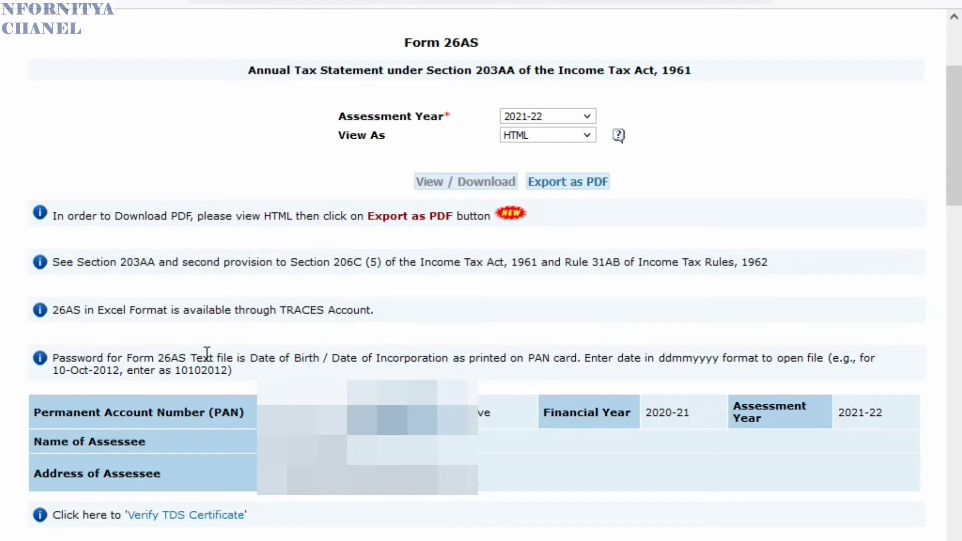
- Review every part of the Form 26AS statement, confirming no transactions are listed
scroll(210, 372, down, 6)
scroll(211, 371, down, 8)
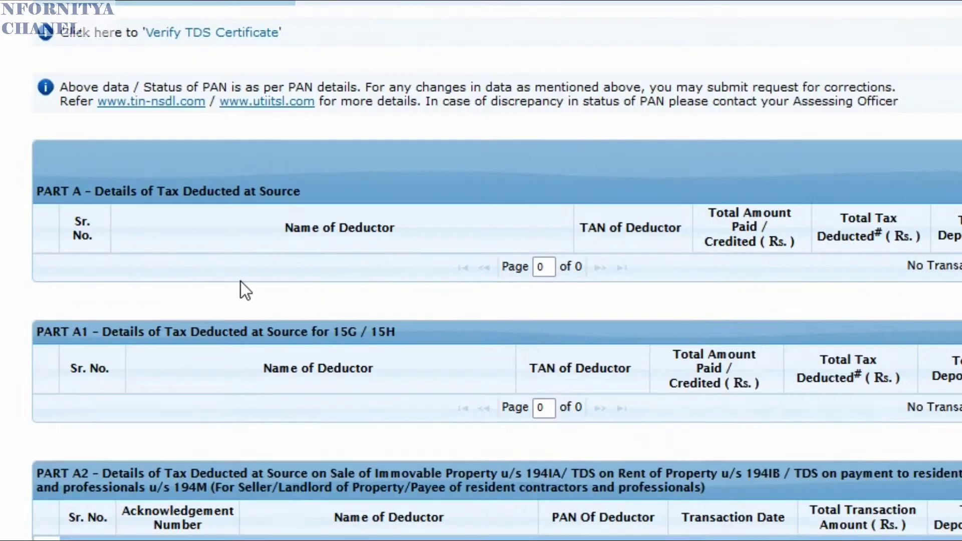
scroll(246, 277, down, 7)
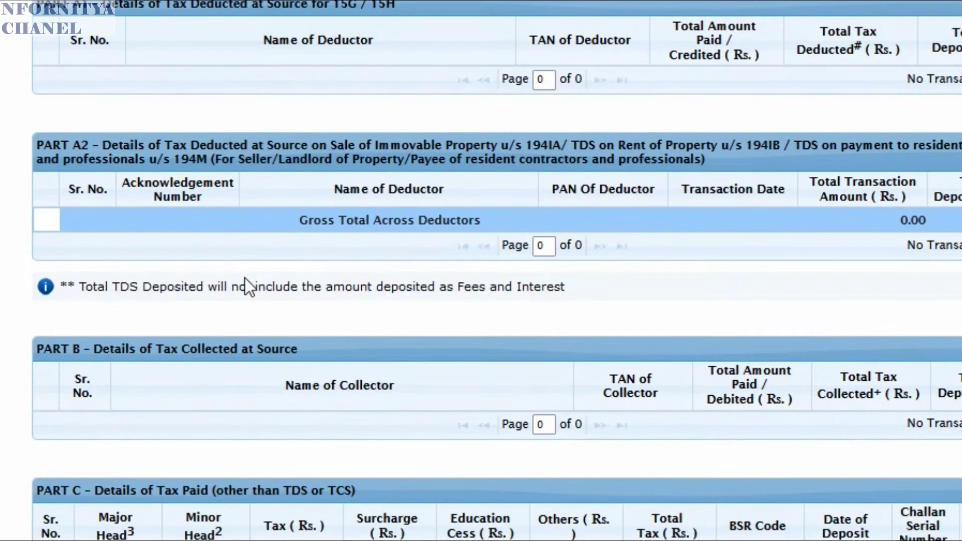
scroll(249, 275, down, 5)
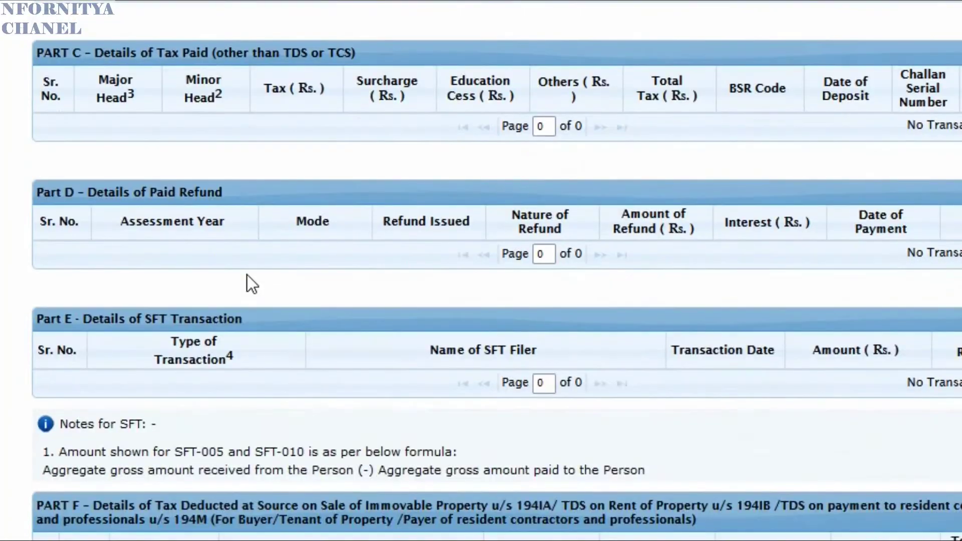
scroll(248, 275, down, 4)
scroll(248, 274, down, 6)
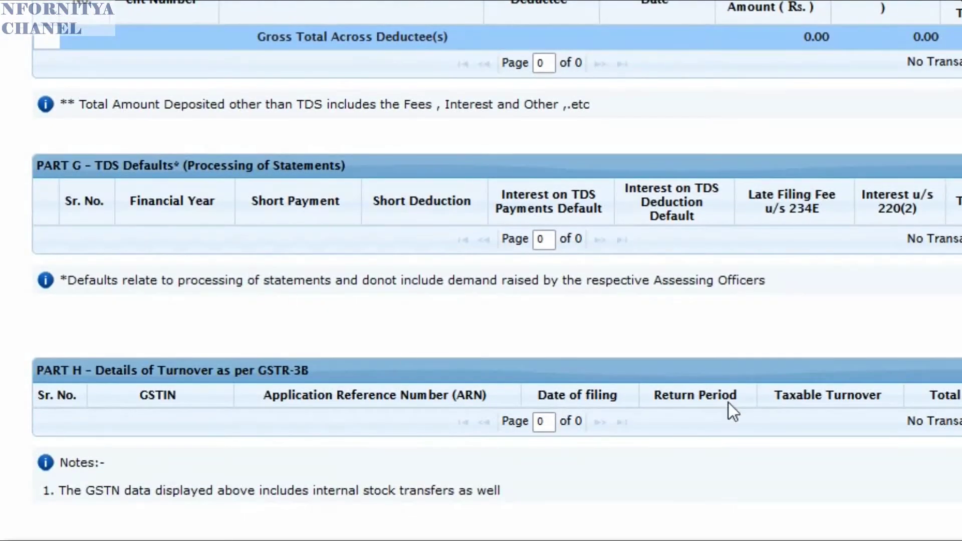
scroll(951, 266, up, 3)
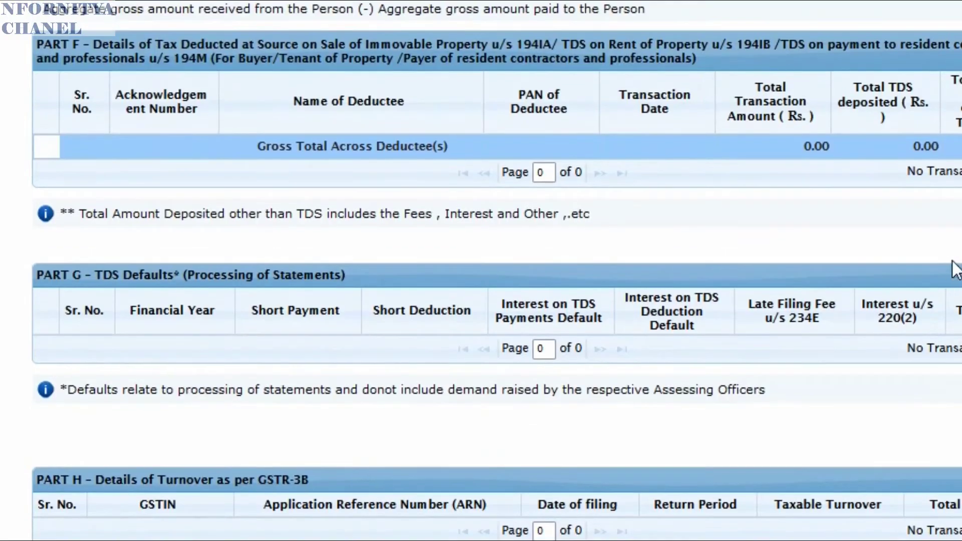
scroll(744, 290, up, 5)
scroll(802, 273, up, 4)
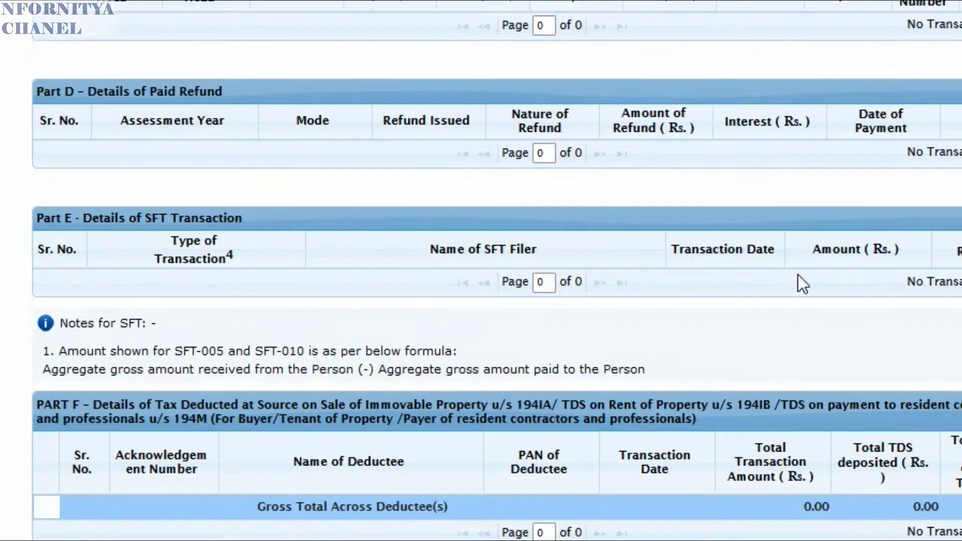
scroll(737, 291, up, 4)
scroll(738, 290, up, 5)
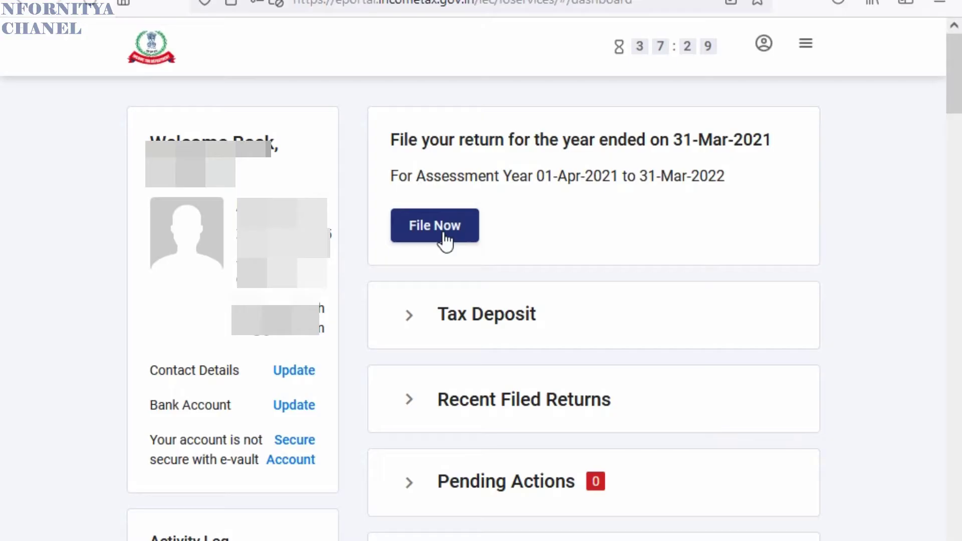
- Start filing a return for assessment year 2021-22 in Online mode
click(445, 240)
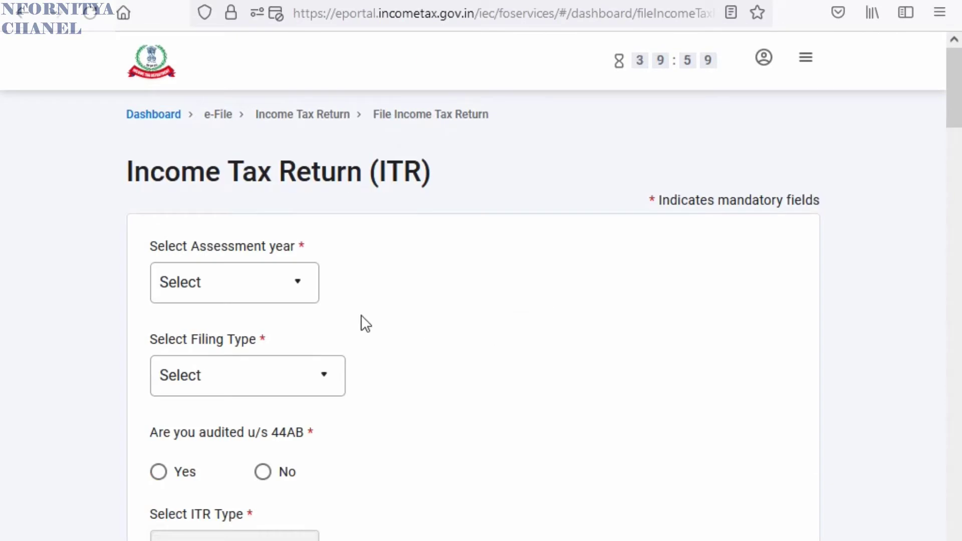
click(258, 291)
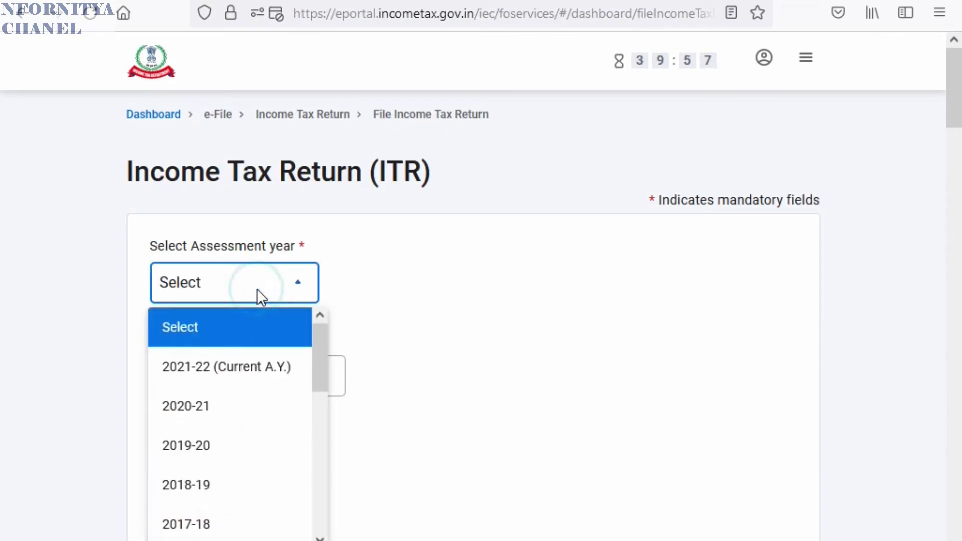
click(269, 374)
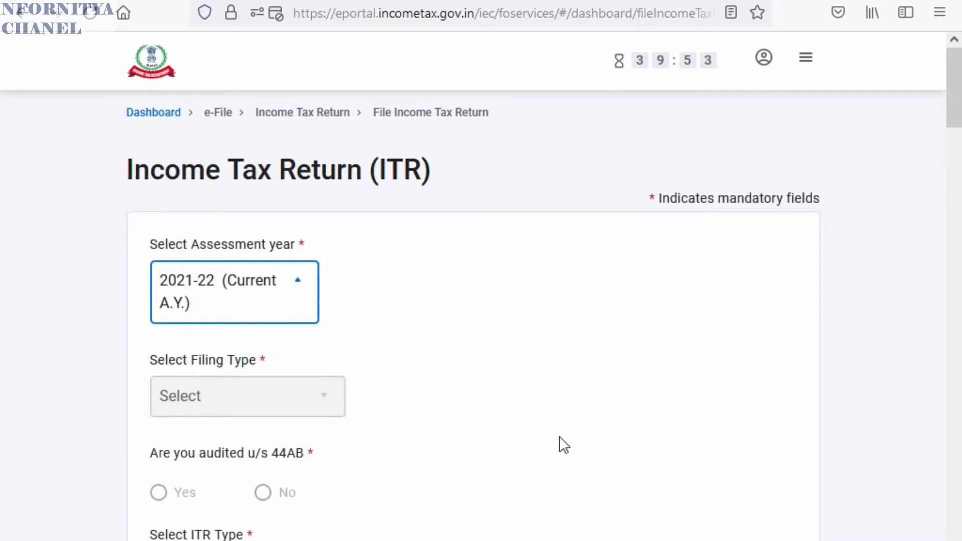
scroll(571, 448, down, 3)
click(778, 500)
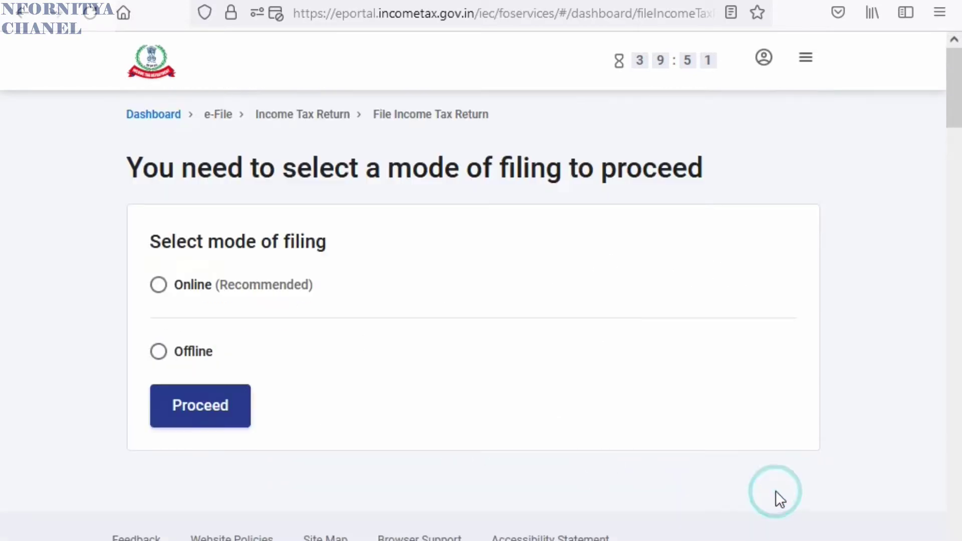
click(157, 284)
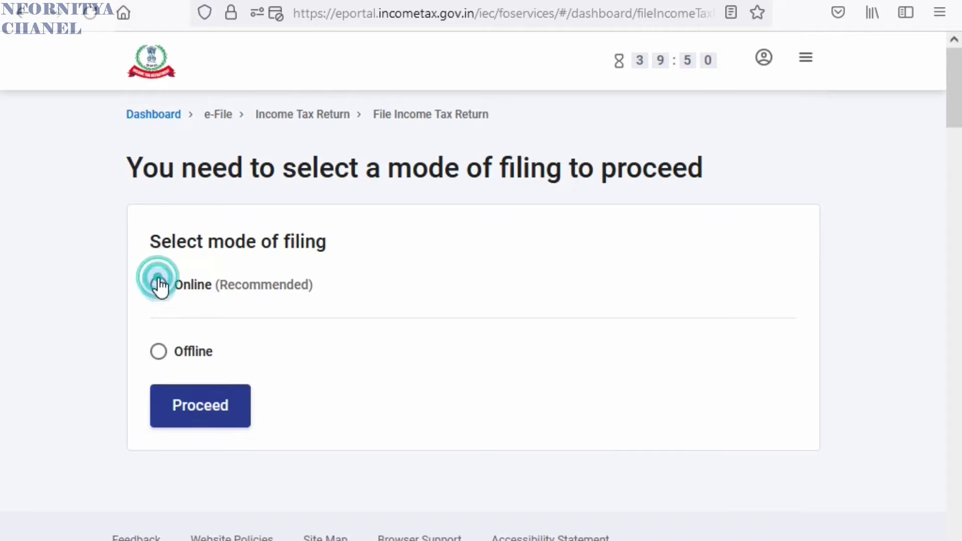
click(214, 407)
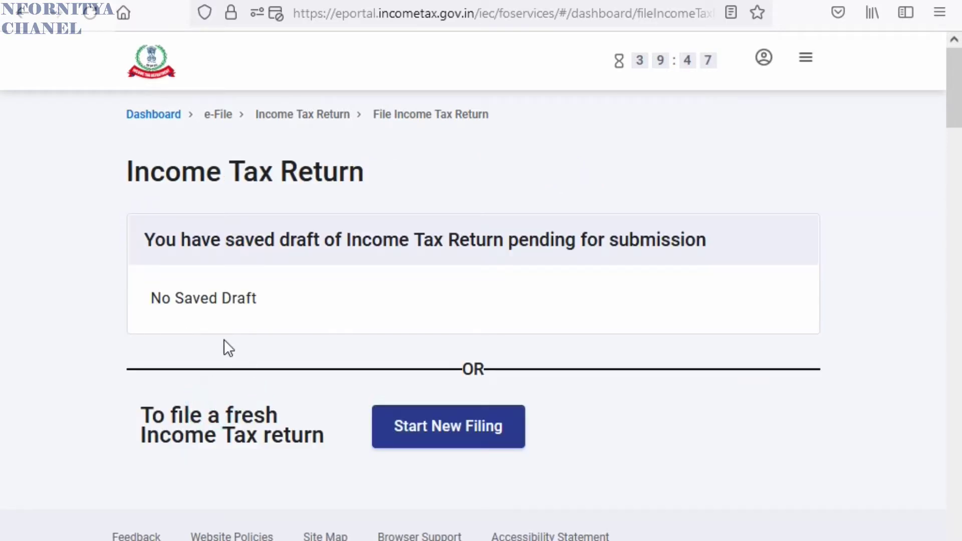
- Begin a new filing with Individual status and proceed using ITR - 1
click(456, 426)
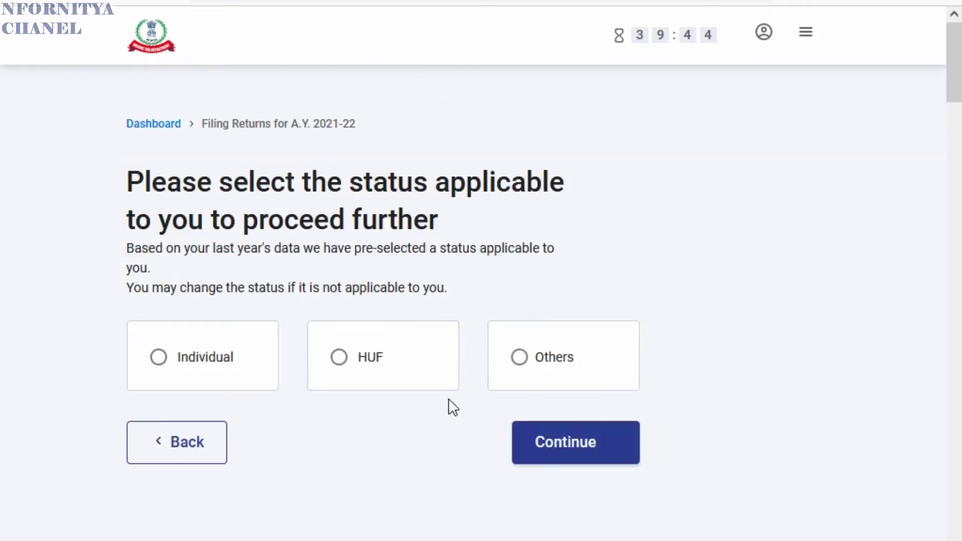
click(159, 359)
click(593, 460)
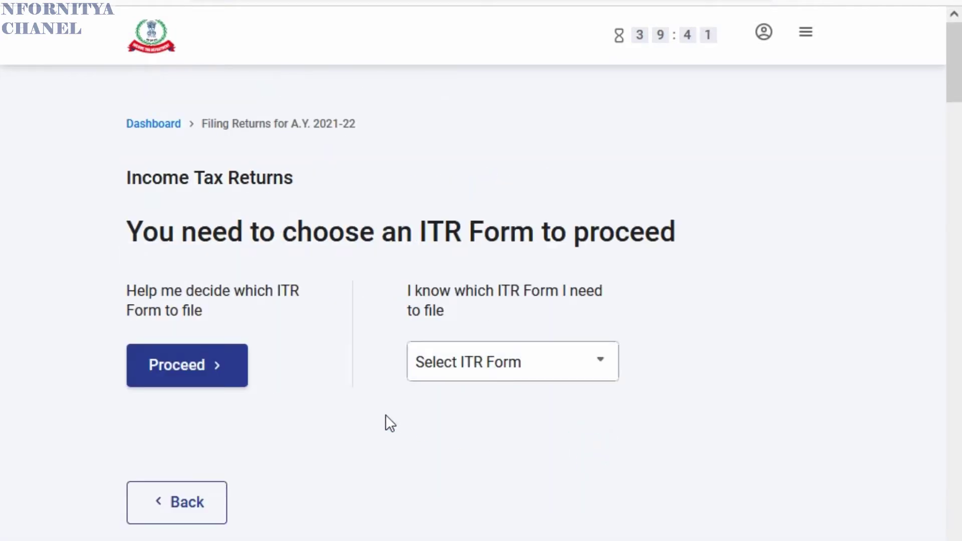
click(515, 369)
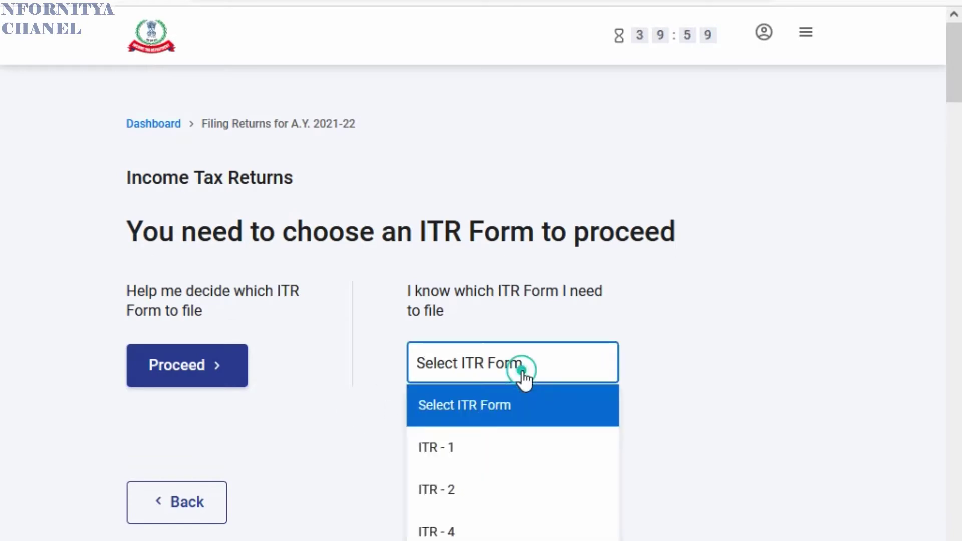
click(497, 447)
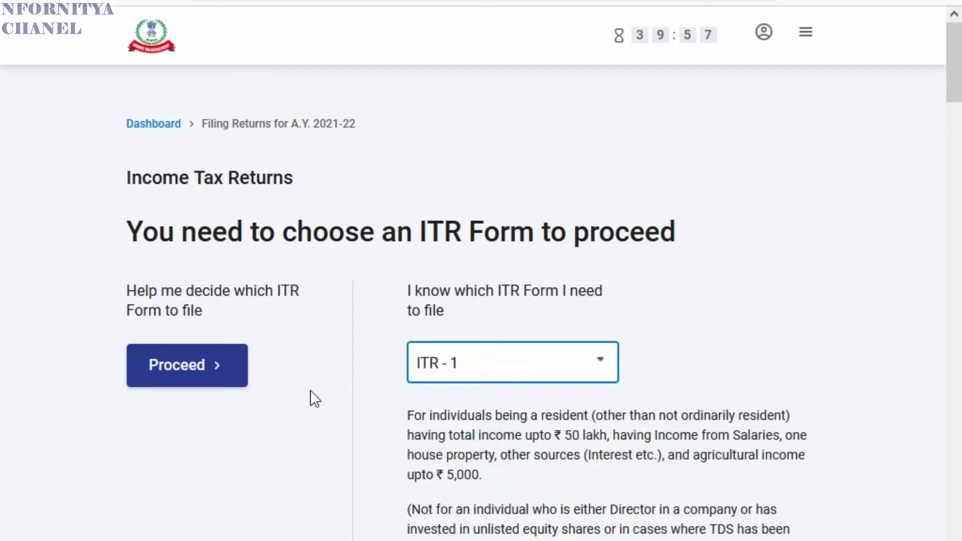
scroll(257, 343, down, 2)
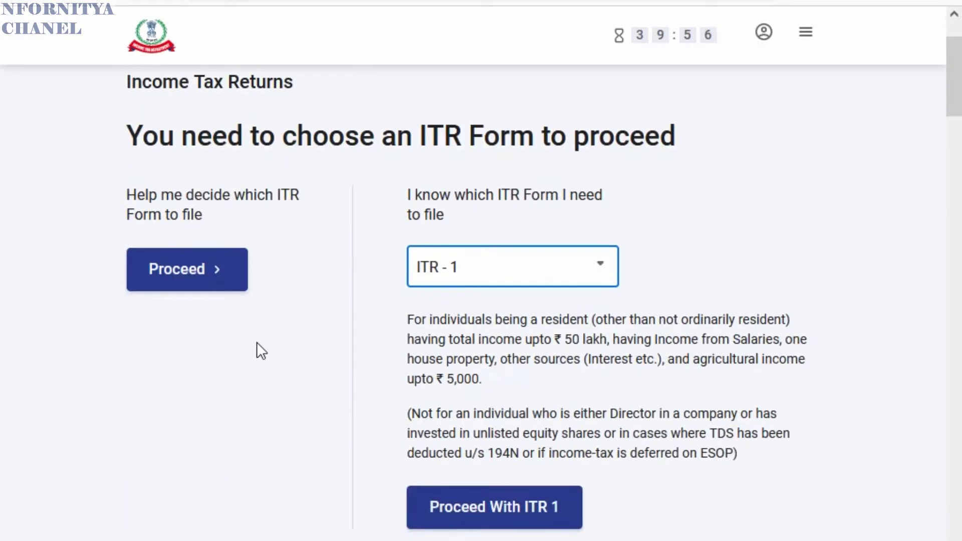
click(527, 519)
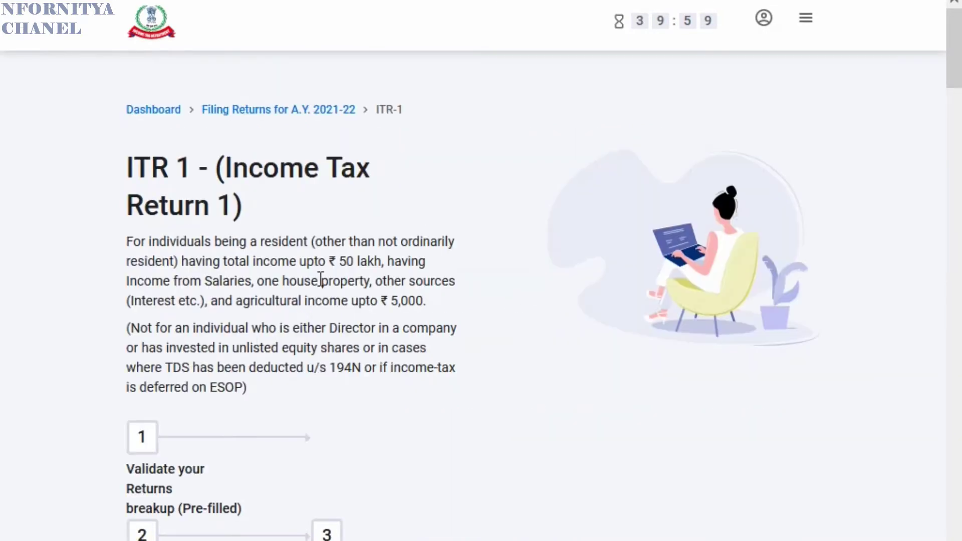
- Begin ITR 1 filing with the reason 'Taxable income is more than basic exemption limit'
scroll(361, 264, down, 4)
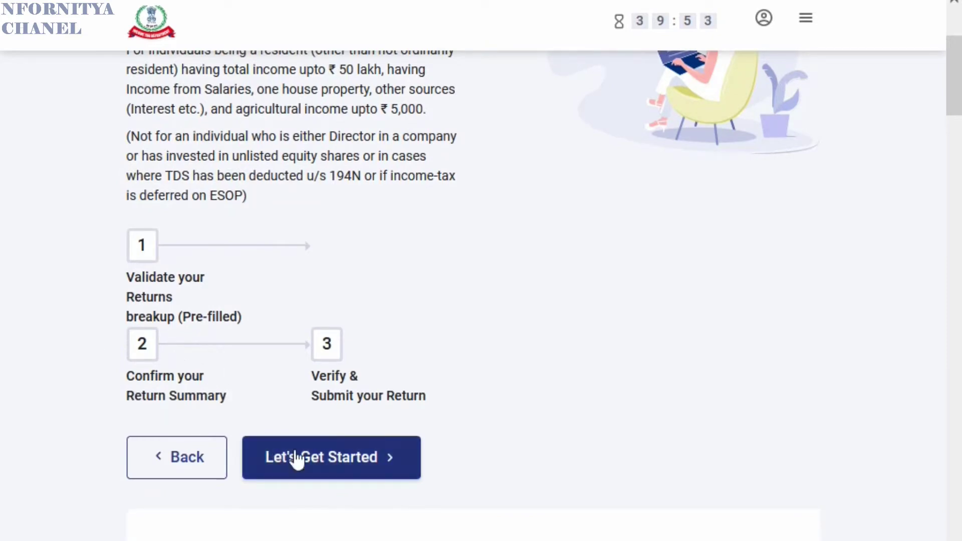
click(326, 463)
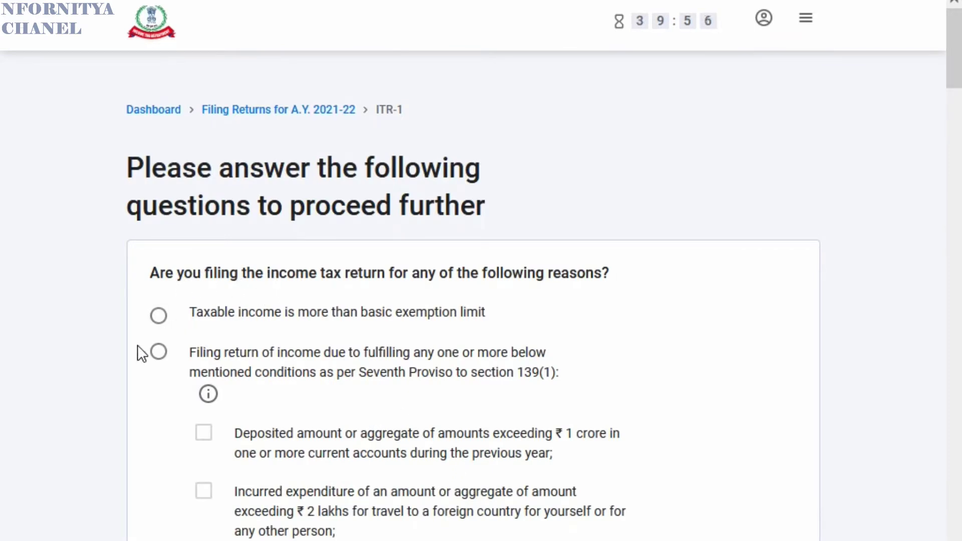
click(159, 316)
scroll(488, 356, down, 2)
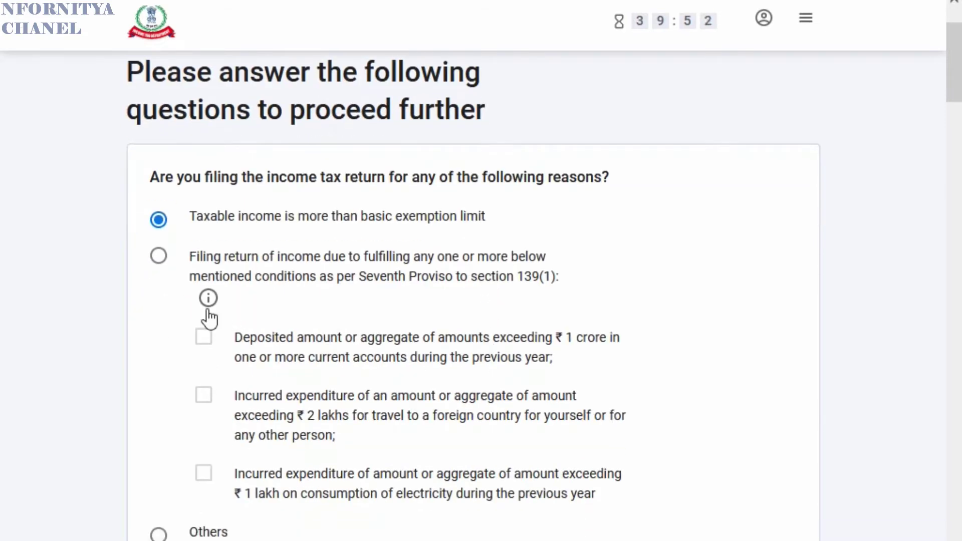
scroll(213, 308, down, 2)
scroll(361, 305, down, 2)
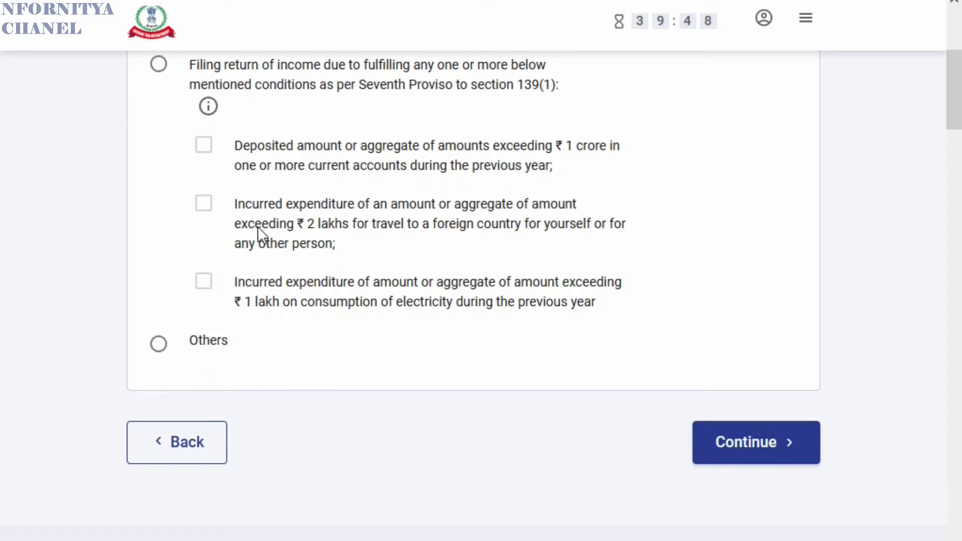
scroll(225, 206, up, 2)
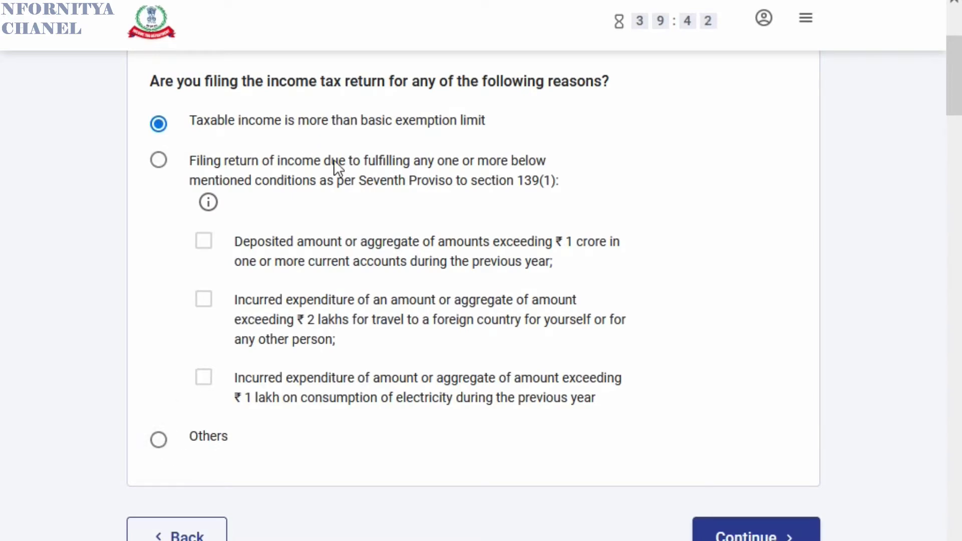
scroll(643, 279, down, 1)
click(752, 519)
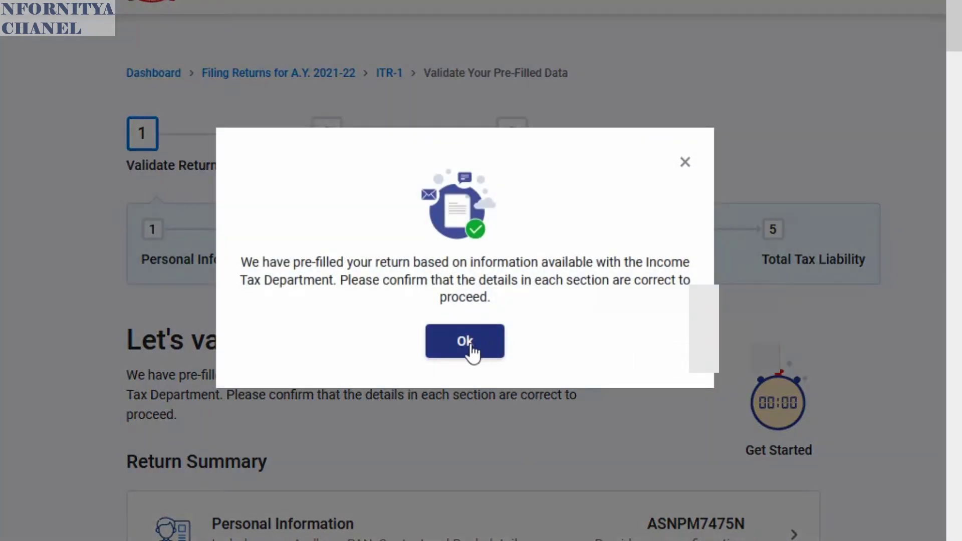
- Dismiss the pre-filled data notice and open Personal Information from the Return Summary
click(470, 345)
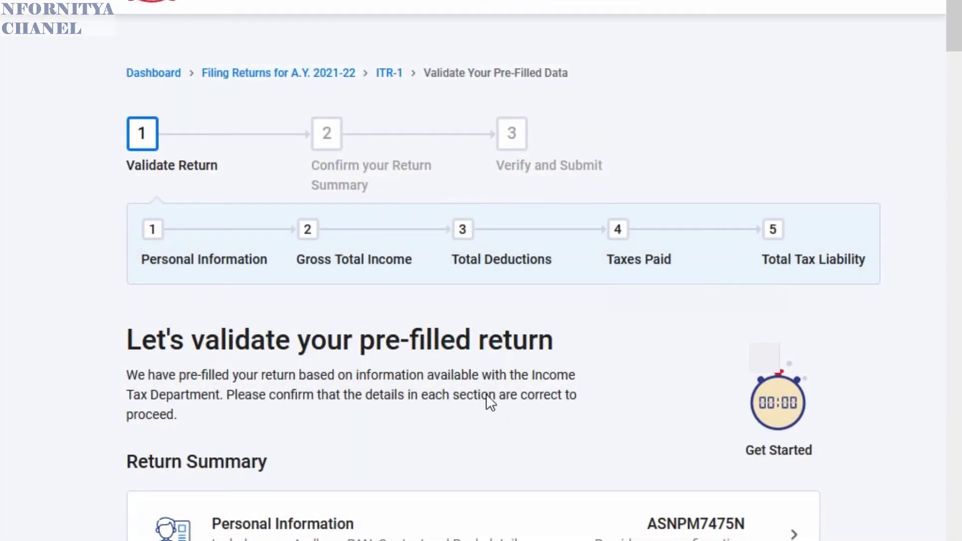
scroll(512, 393, down, 2)
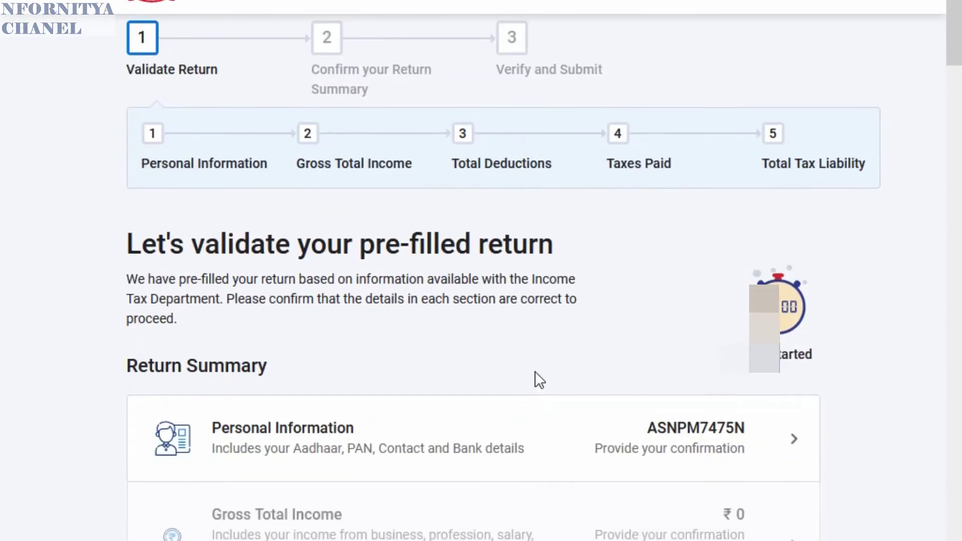
scroll(534, 370, down, 2)
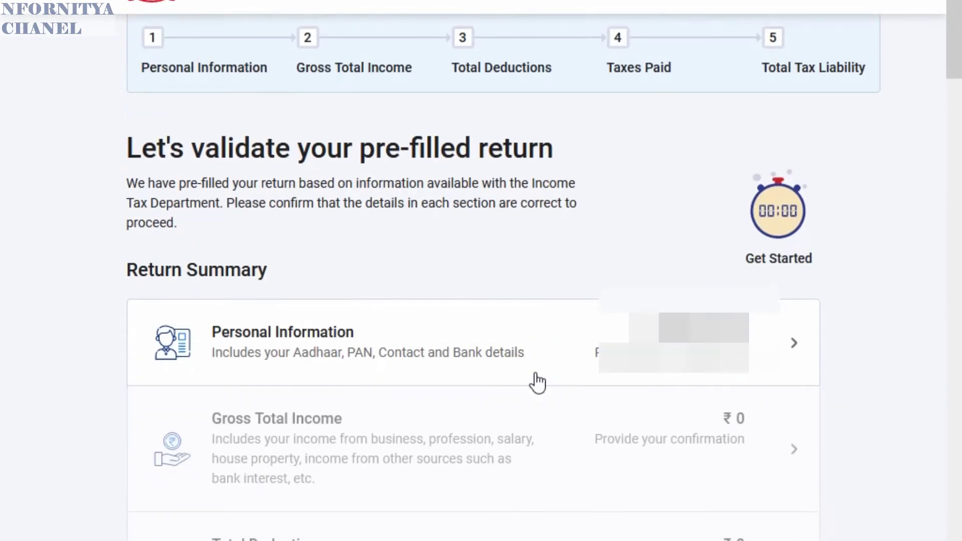
click(580, 353)
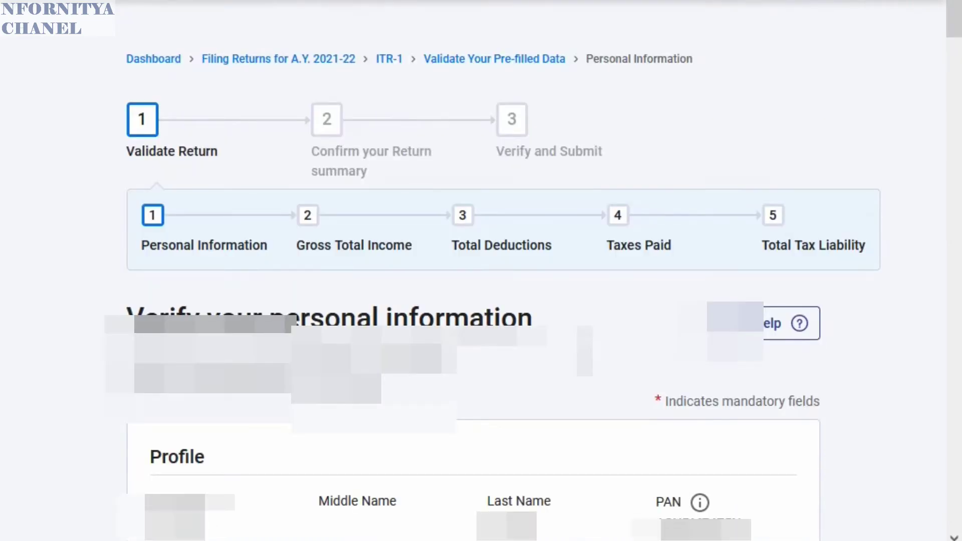
- Review profile and address details, open the Area list, then scroll to Filing Section 139(1)
scroll(504, 270, down, 4)
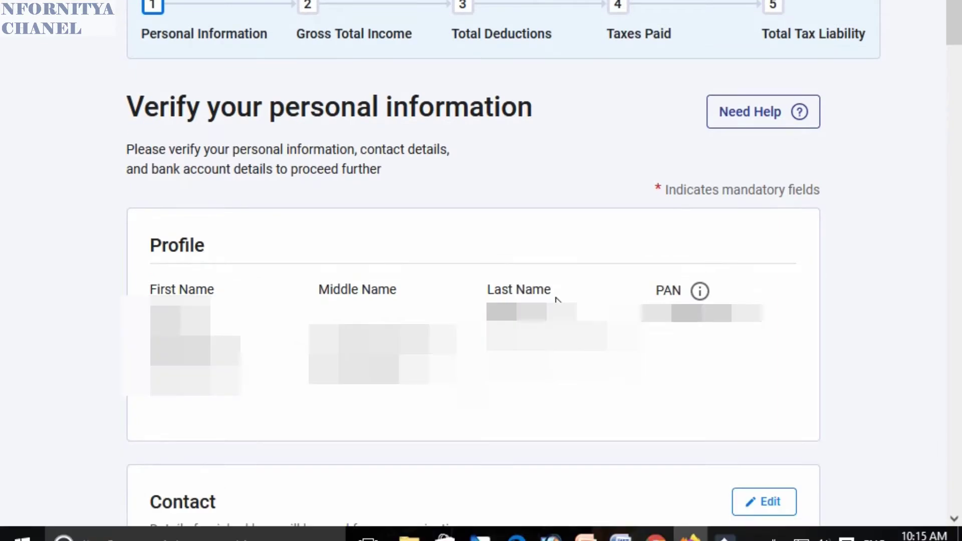
scroll(556, 299, down, 4)
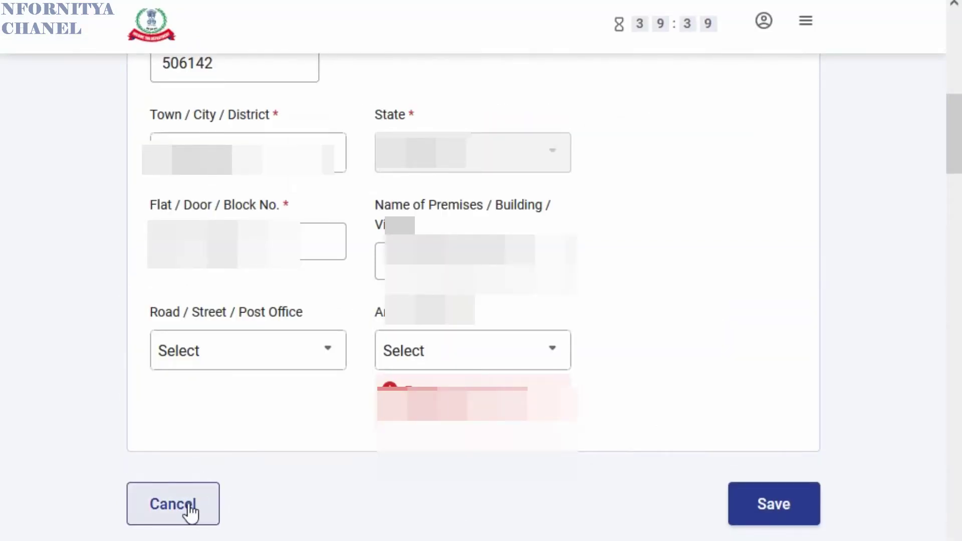
click(478, 352)
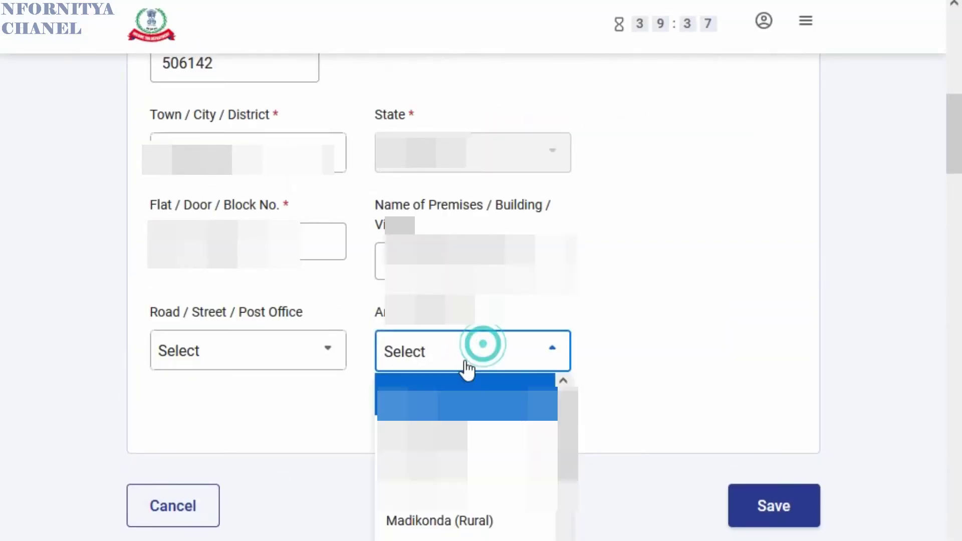
scroll(437, 526, down, 10)
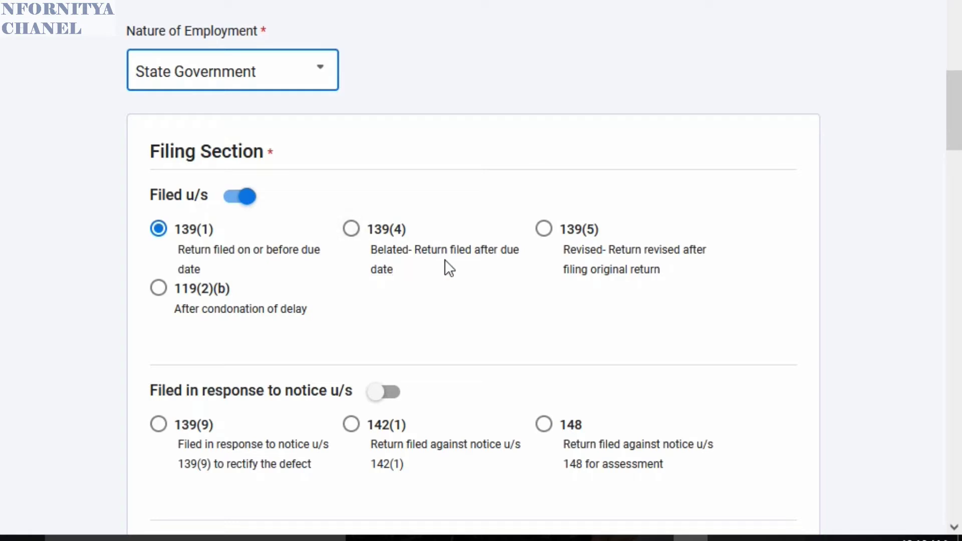
- Opt out of the 115BAC new tax regime, mark the refund bank account, and confirm
scroll(445, 261, up, 1)
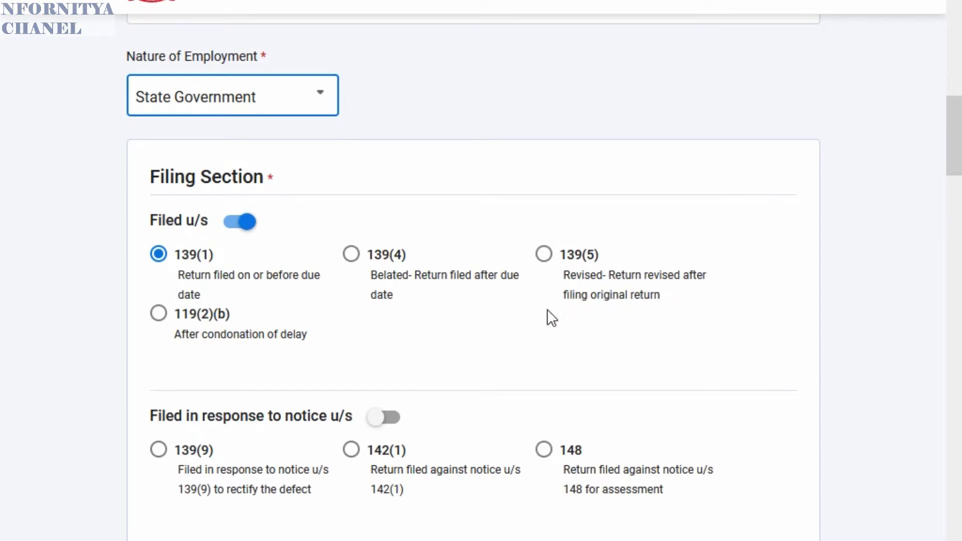
scroll(392, 321, down, 2)
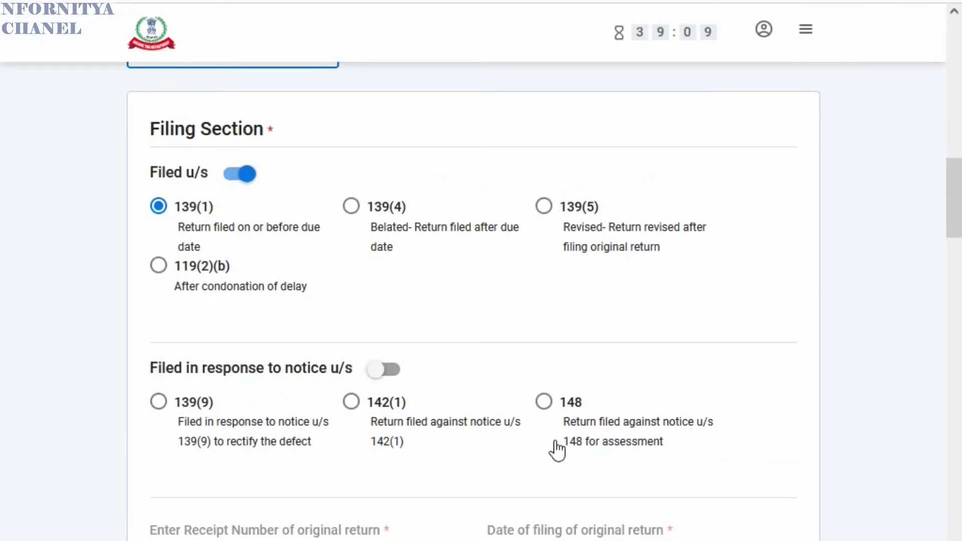
scroll(549, 446, down, 5)
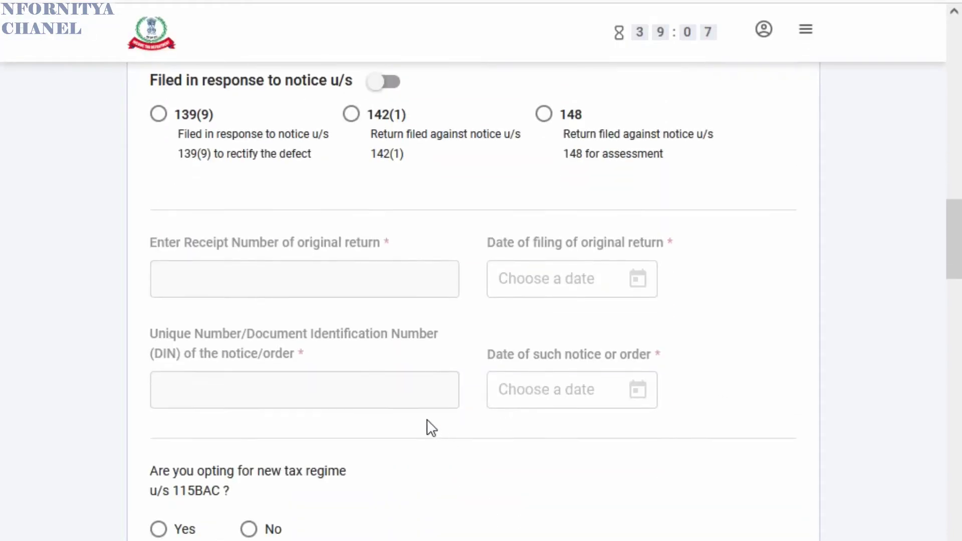
scroll(427, 421, down, 2)
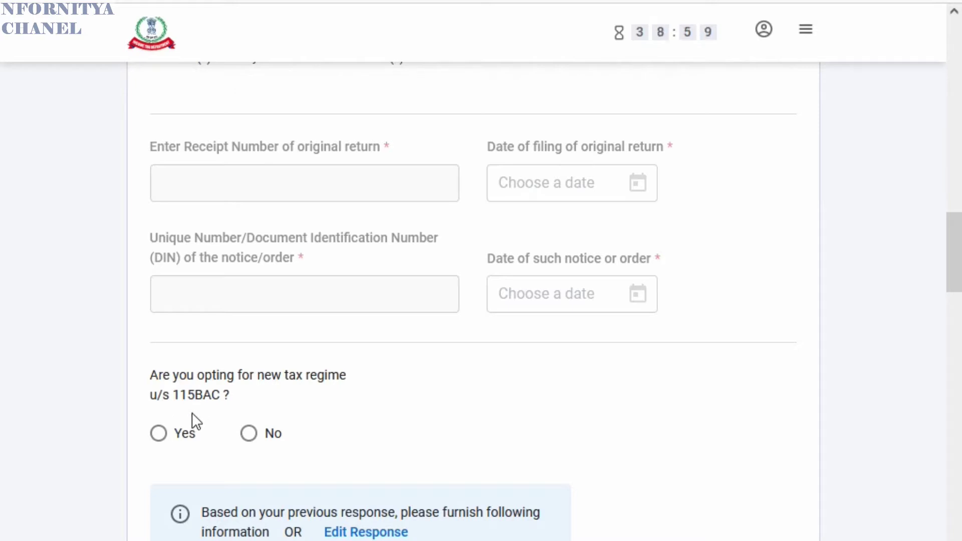
click(249, 434)
scroll(318, 404, down, 10)
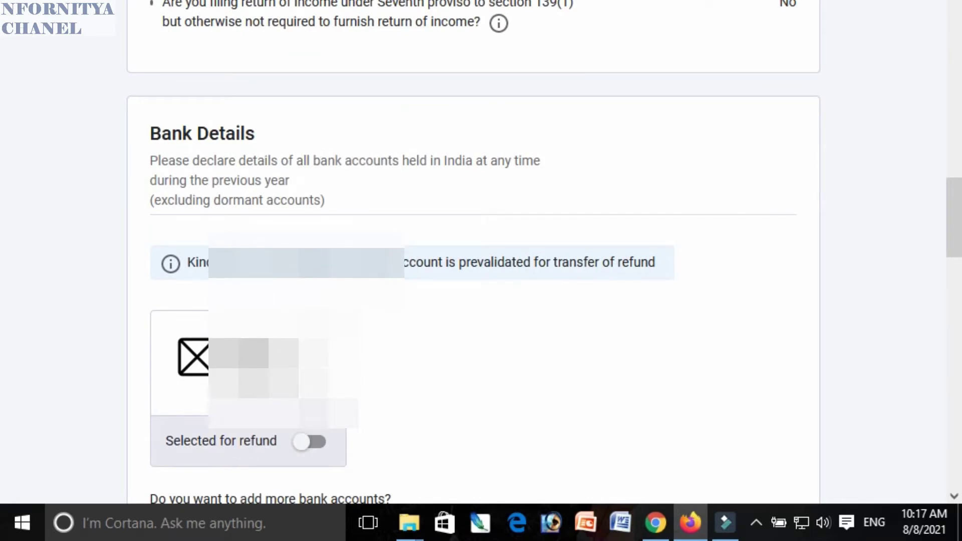
click(319, 443)
scroll(573, 303, down, 8)
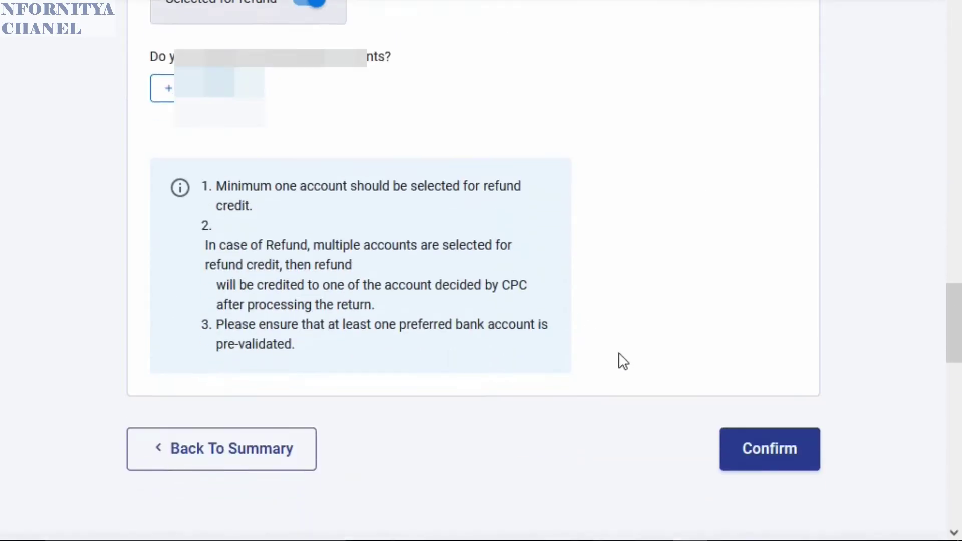
click(783, 457)
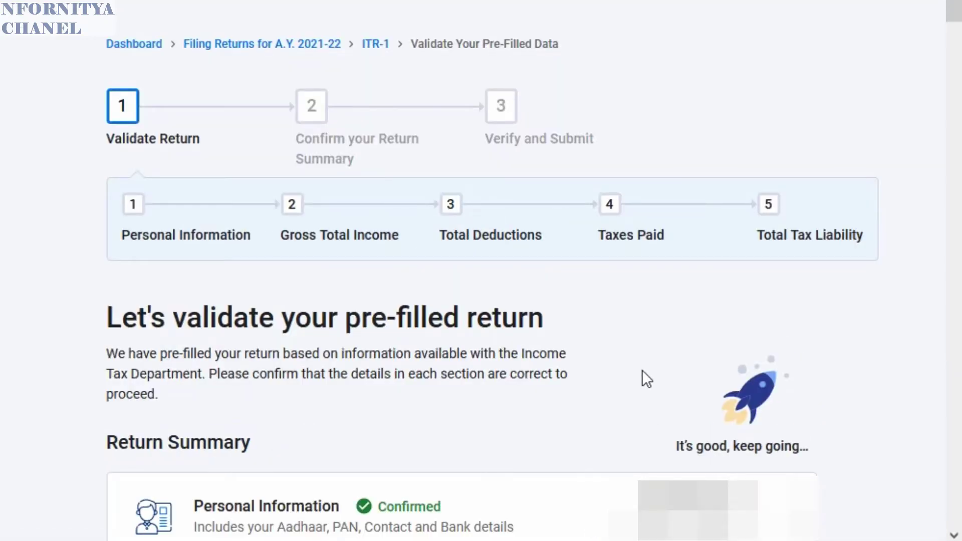
- Scroll the Return Summary, with all sections at ₹0, and open Gross Total Income
scroll(647, 379, down, 4)
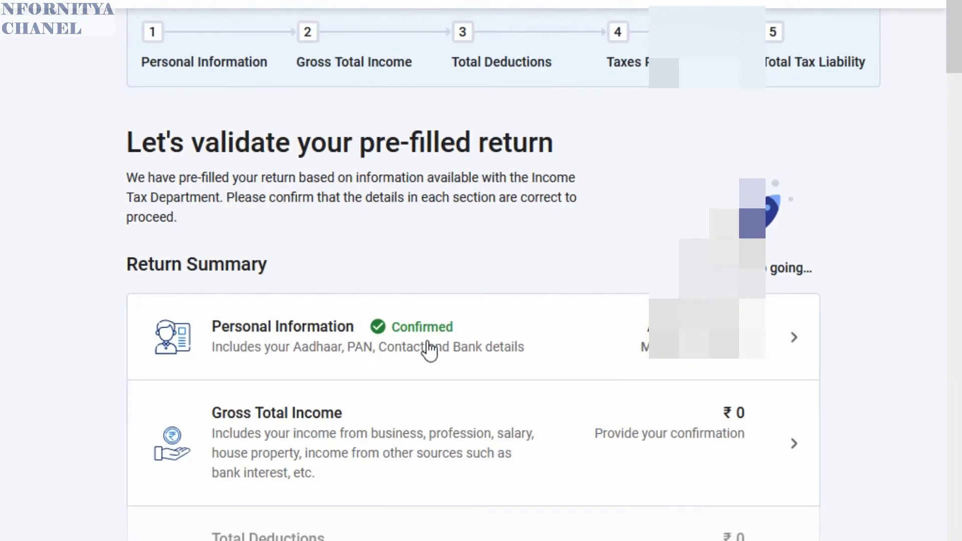
scroll(401, 356, down, 2)
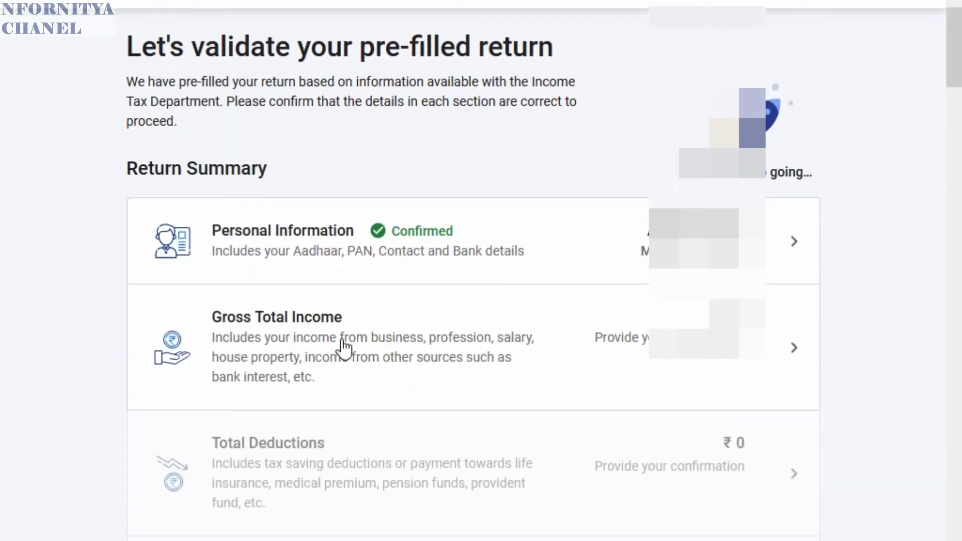
scroll(331, 344, down, 2)
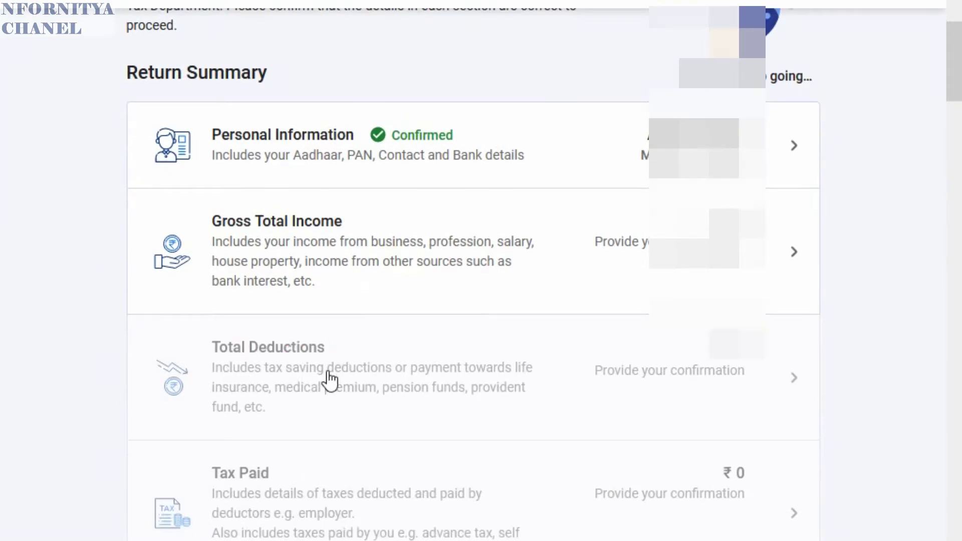
scroll(320, 388, down, 2)
scroll(293, 390, down, 2)
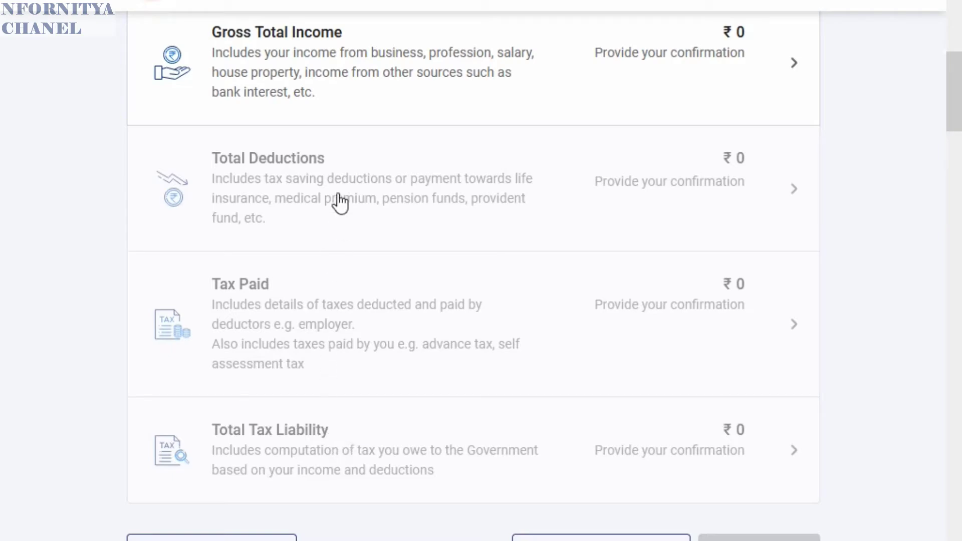
click(351, 60)
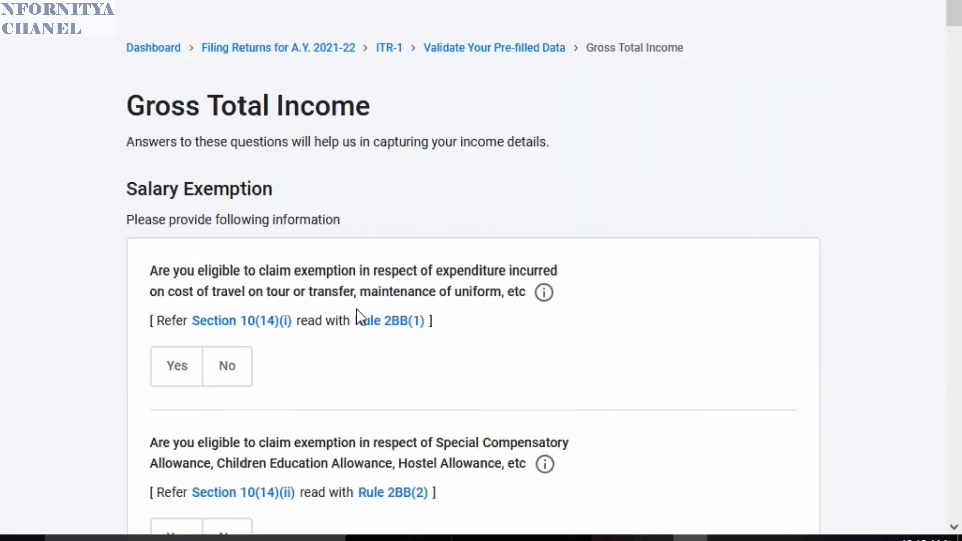
- Decline travel/uniform and Special Compensatory Allowance exemptions, and claim House Rent Allowance of 33040
click(232, 371)
scroll(386, 373, down, 3)
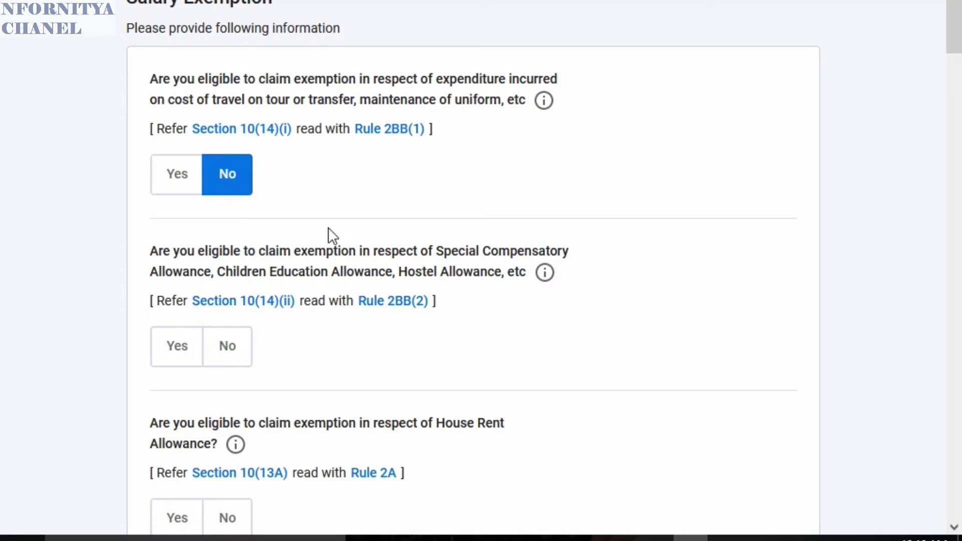
click(231, 352)
scroll(261, 281, down, 4)
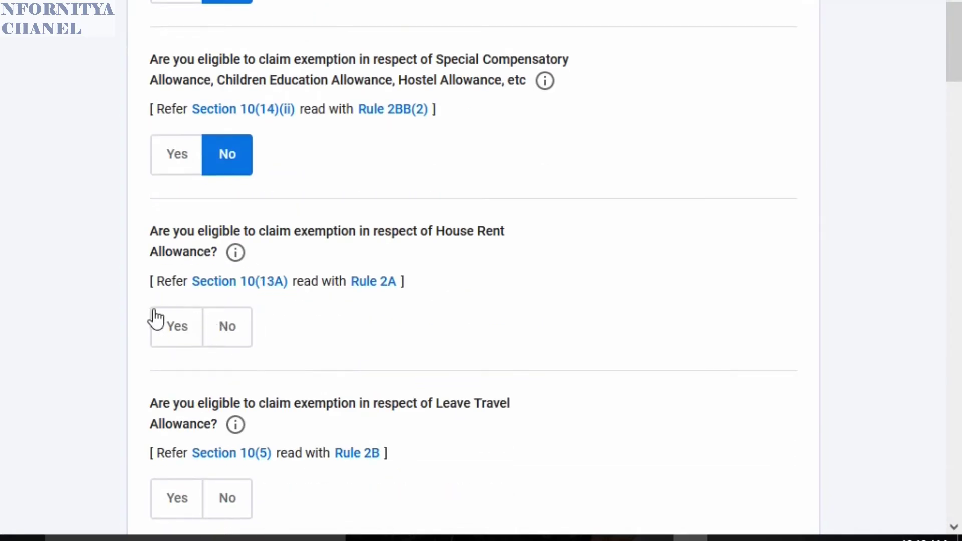
click(177, 337)
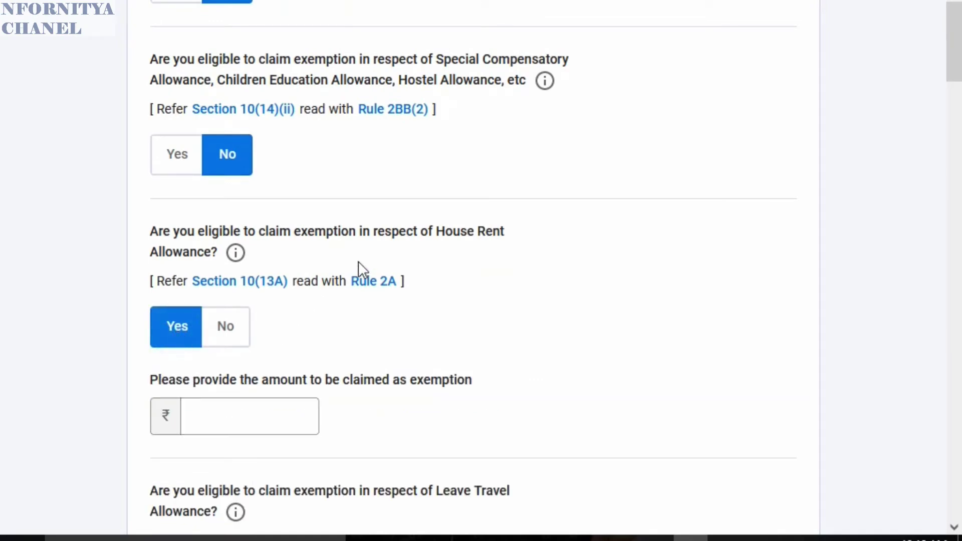
click(226, 408)
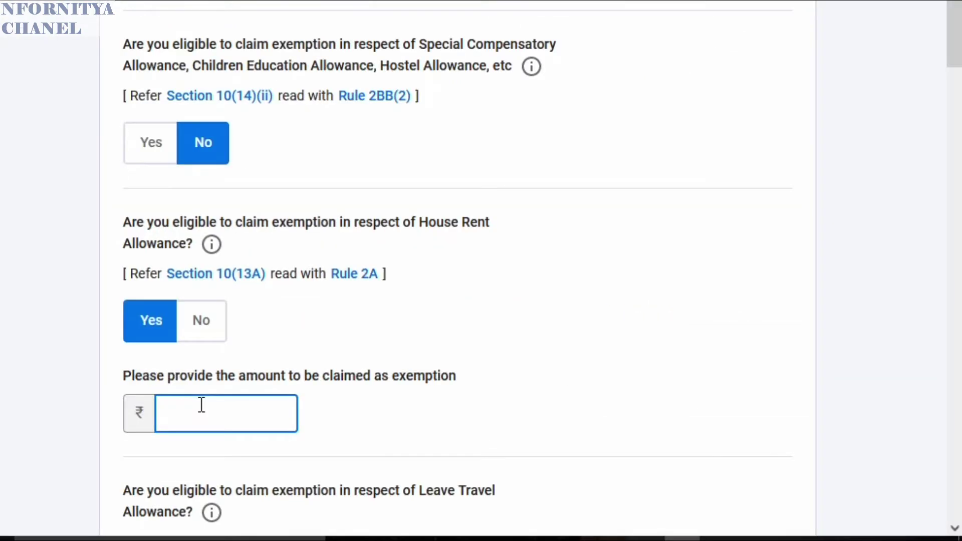
text(33040)
- Decline Leave Travel Allowance and answer Yes for other salary exemptions to show their table
scroll(377, 350, down, 3)
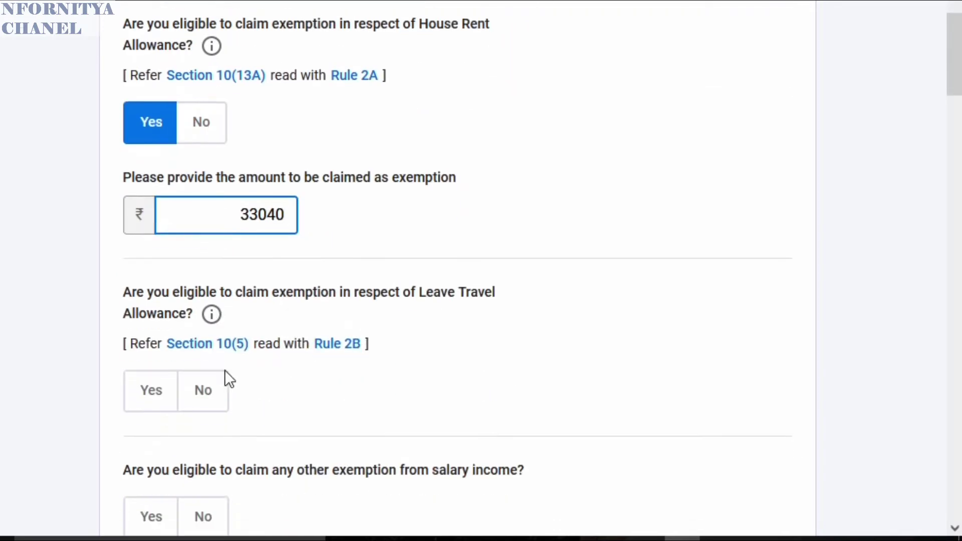
click(205, 399)
scroll(365, 327, down, 2)
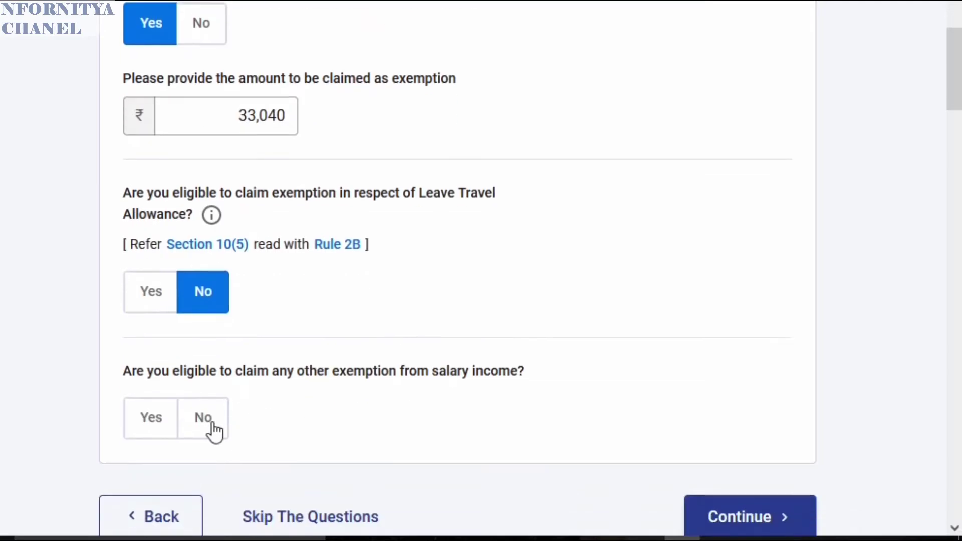
click(199, 431)
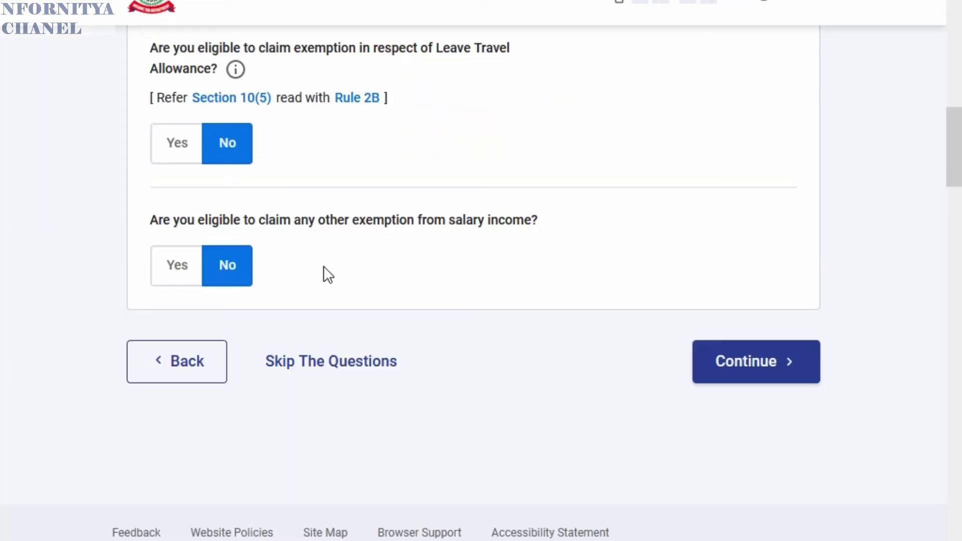
click(179, 277)
scroll(386, 294, down, 4)
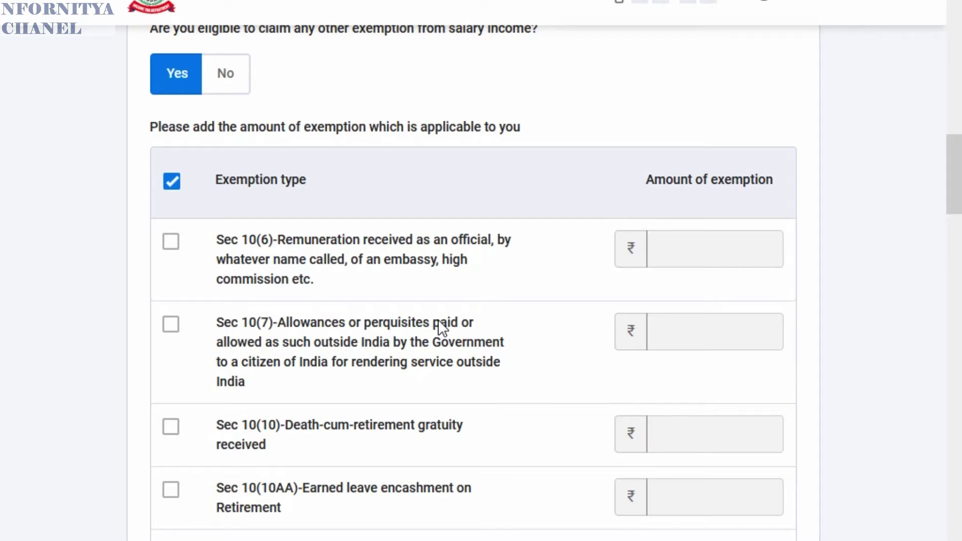
- Answer No to other salary exemptions, clearing the exemption table, and continue
scroll(338, 320, down, 4)
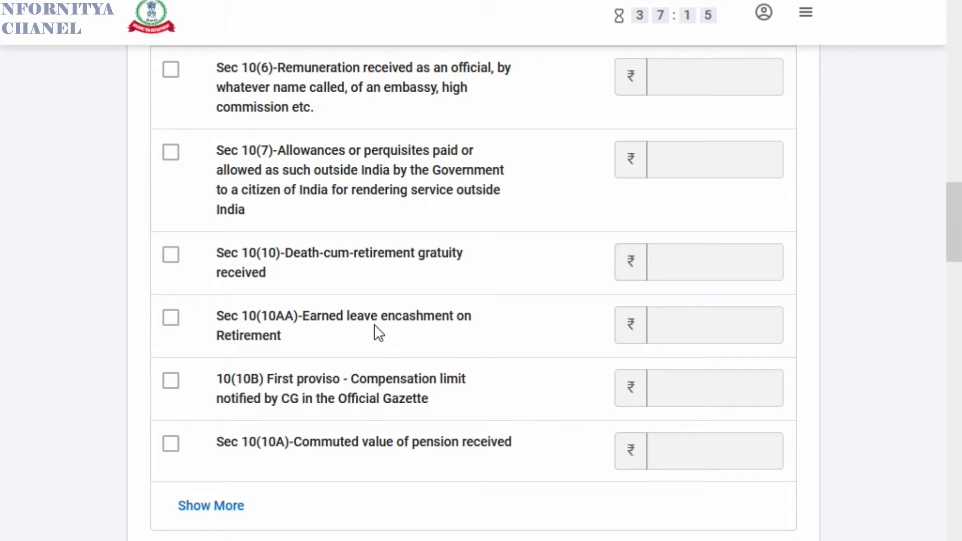
scroll(376, 333, up, 4)
scroll(349, 327, down, 2)
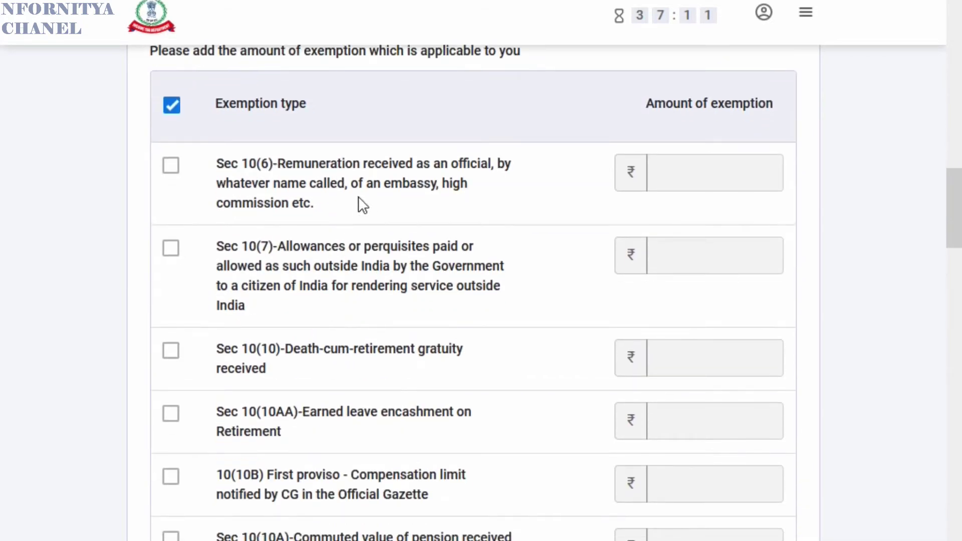
scroll(280, 270, down, 4)
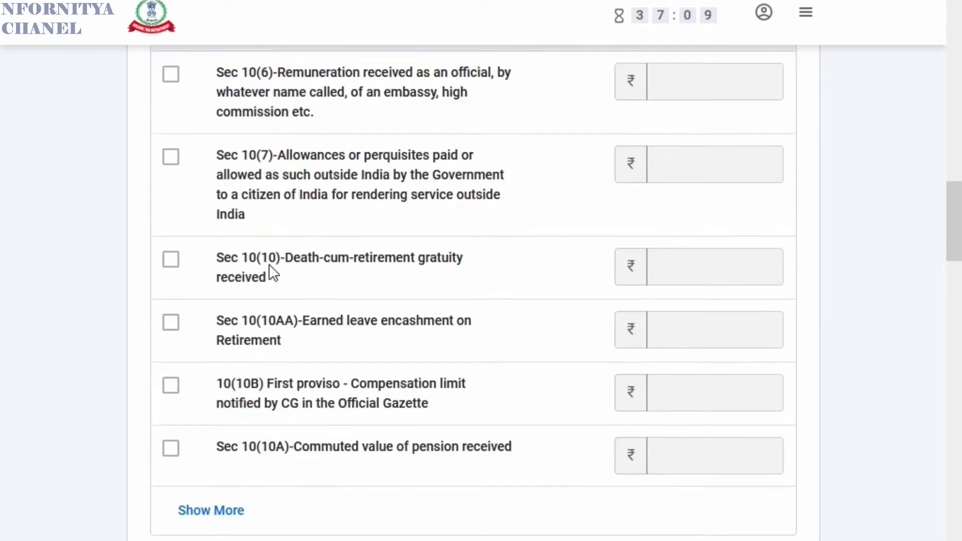
scroll(258, 233, up, 4)
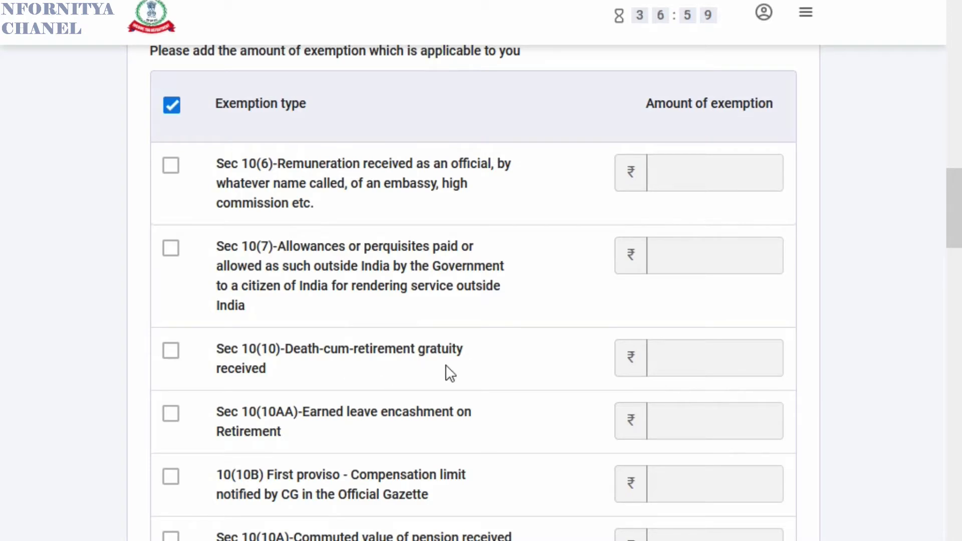
scroll(444, 363, down, 2)
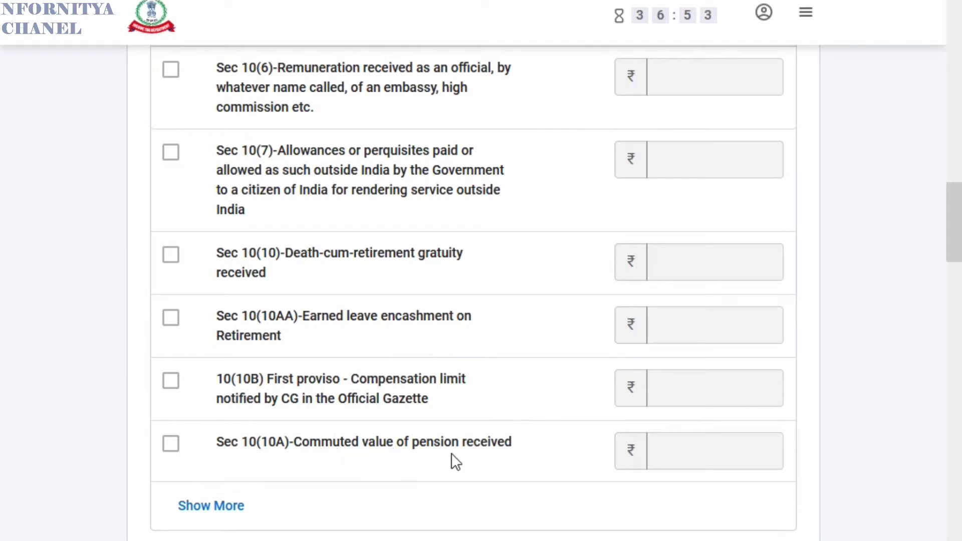
scroll(301, 458, up, 7)
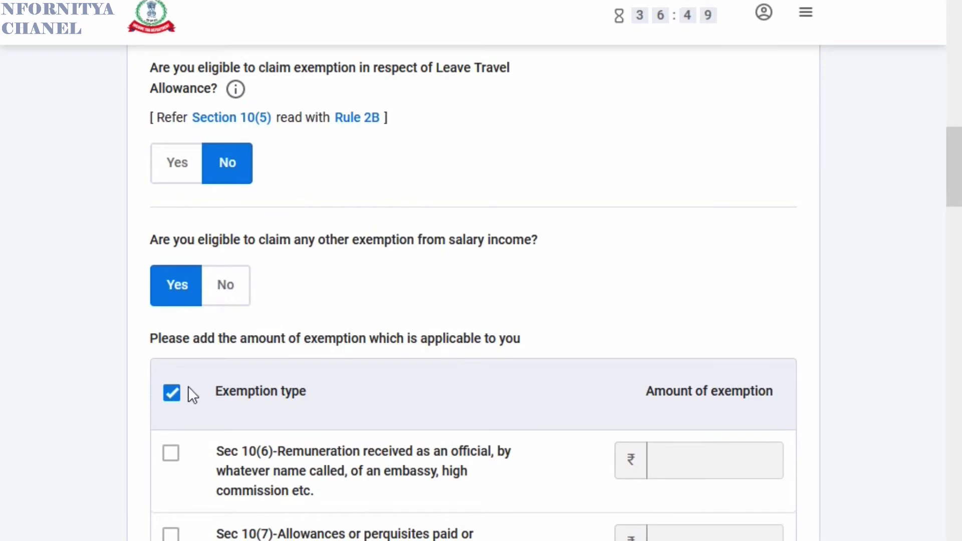
click(226, 290)
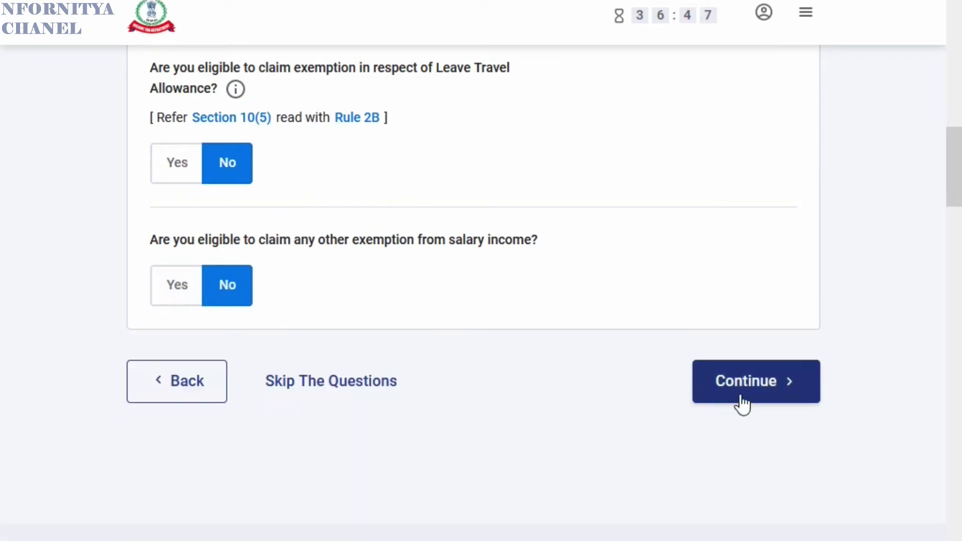
click(740, 394)
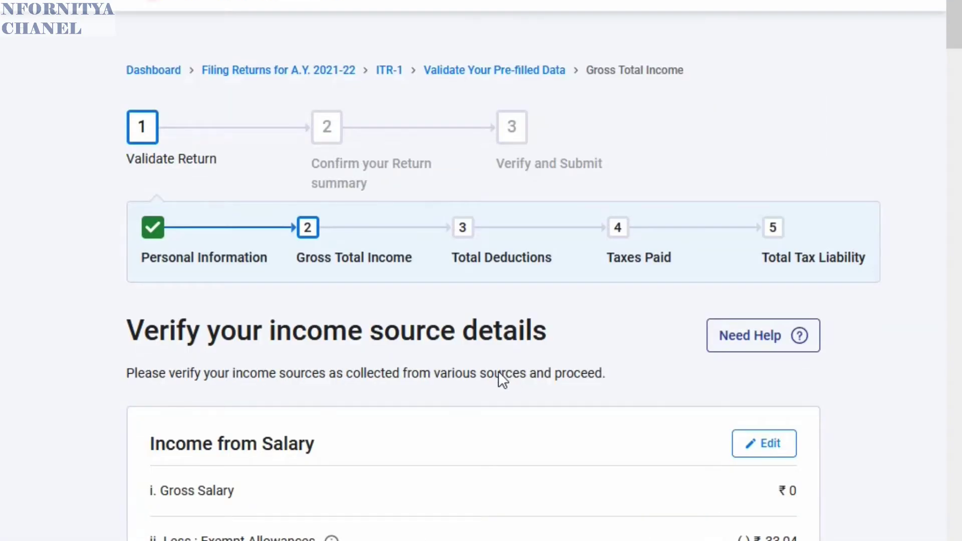
- Edit Income from Salary and enter 806543 as salary under section 17(1) from Form 16
scroll(498, 372, down, 4)
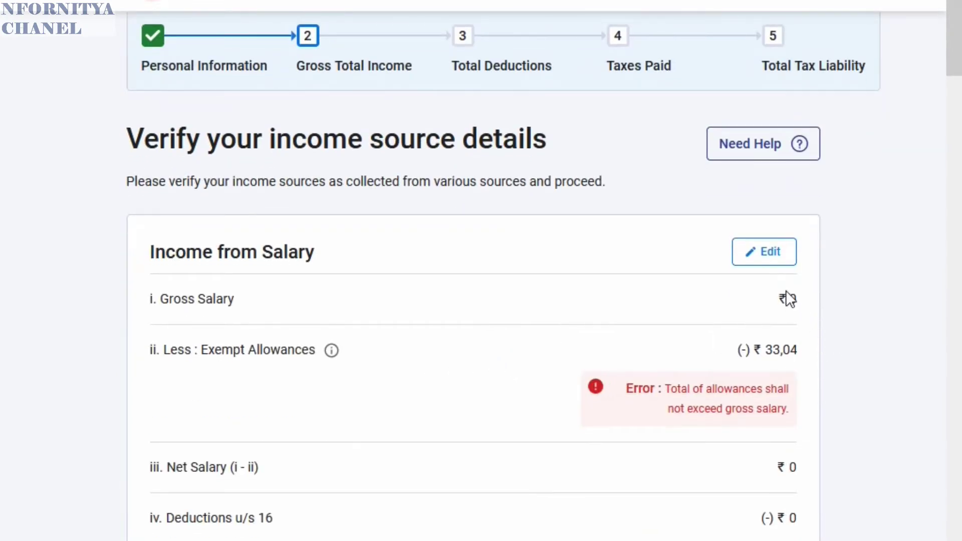
scroll(609, 343, down, 6)
scroll(609, 342, up, 4)
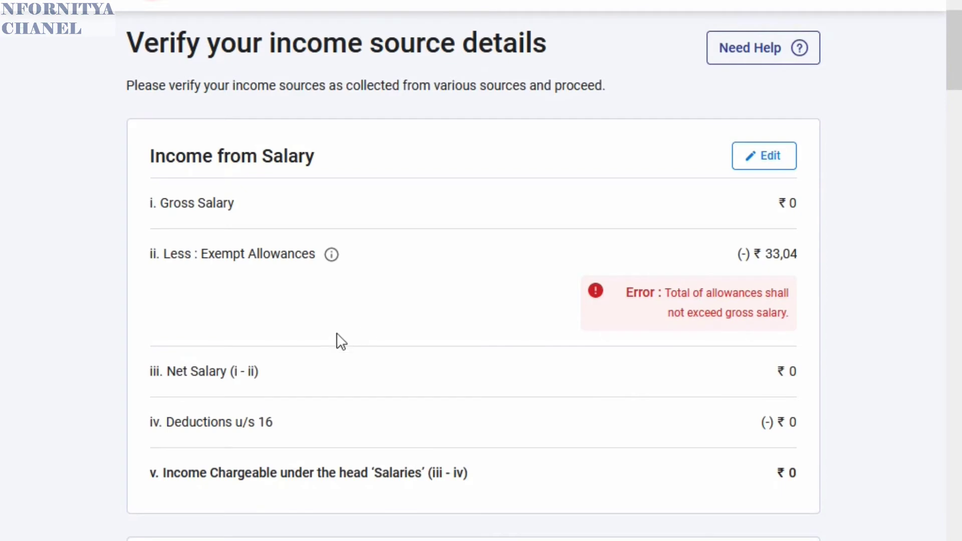
click(770, 158)
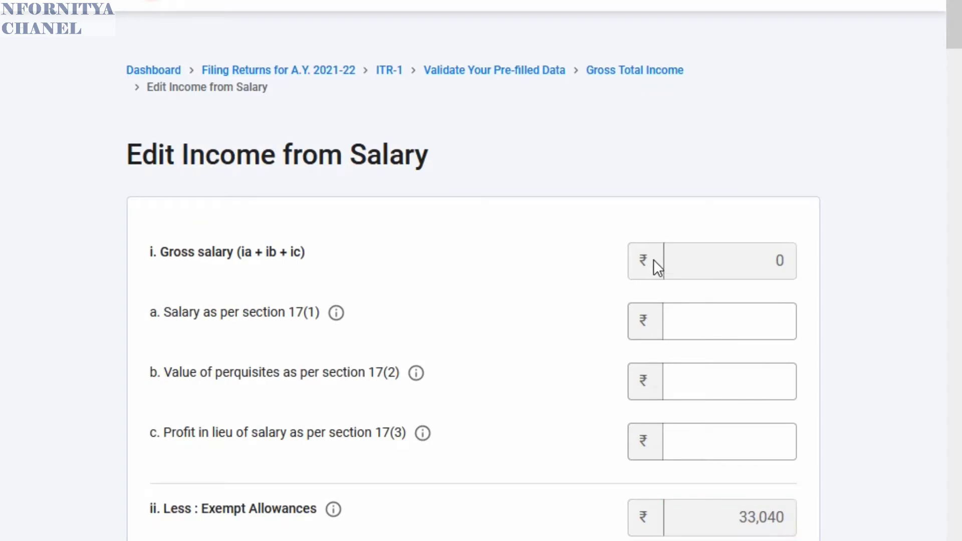
click(761, 331)
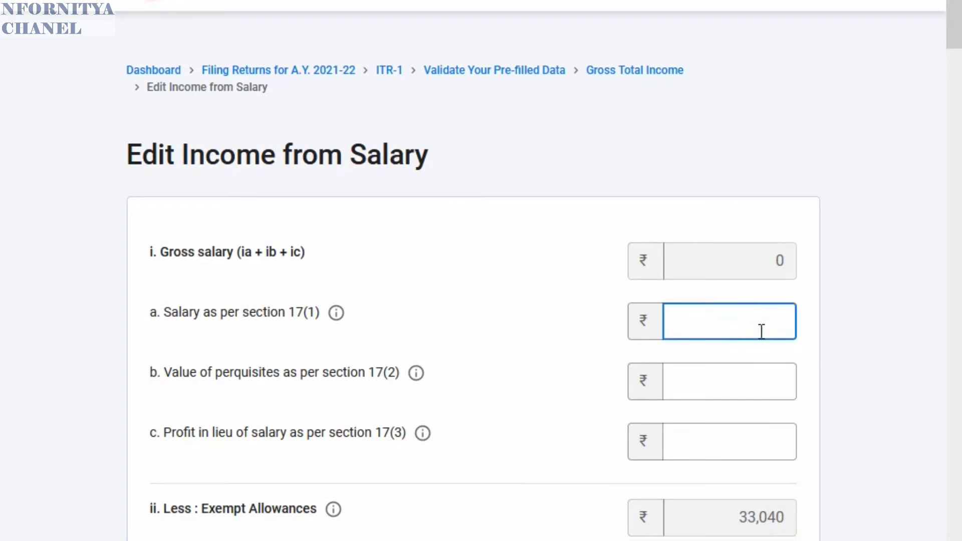
text(806543)
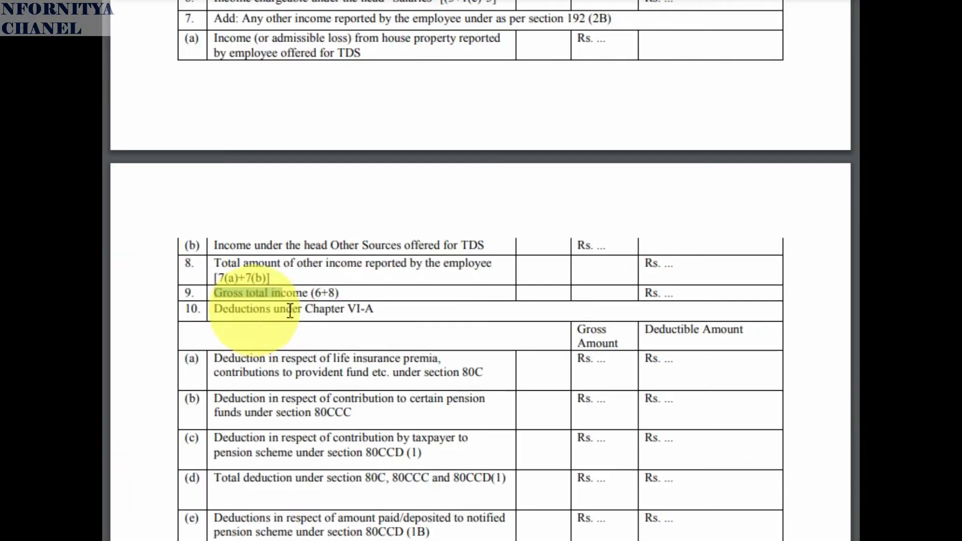
scroll(645, 343, down, 3)
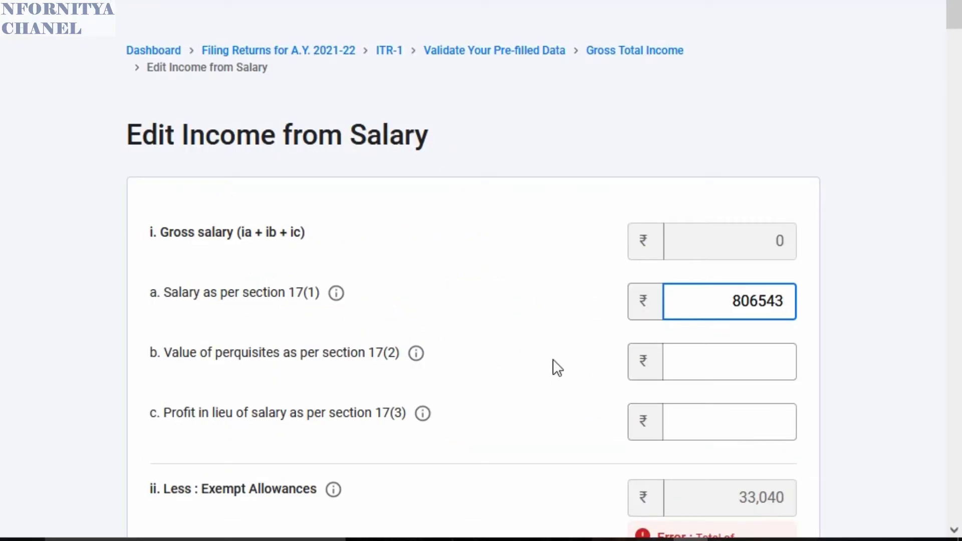
- Enter 2400 as professional tax u/s 16(iii), bringing section 16 deductions to 52,400
click(535, 356)
click(703, 366)
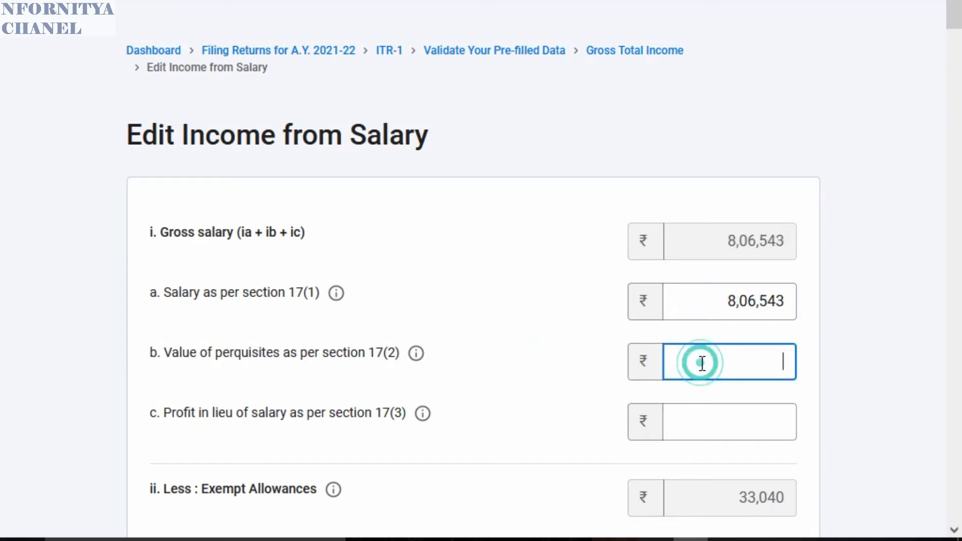
scroll(544, 359, down, 2)
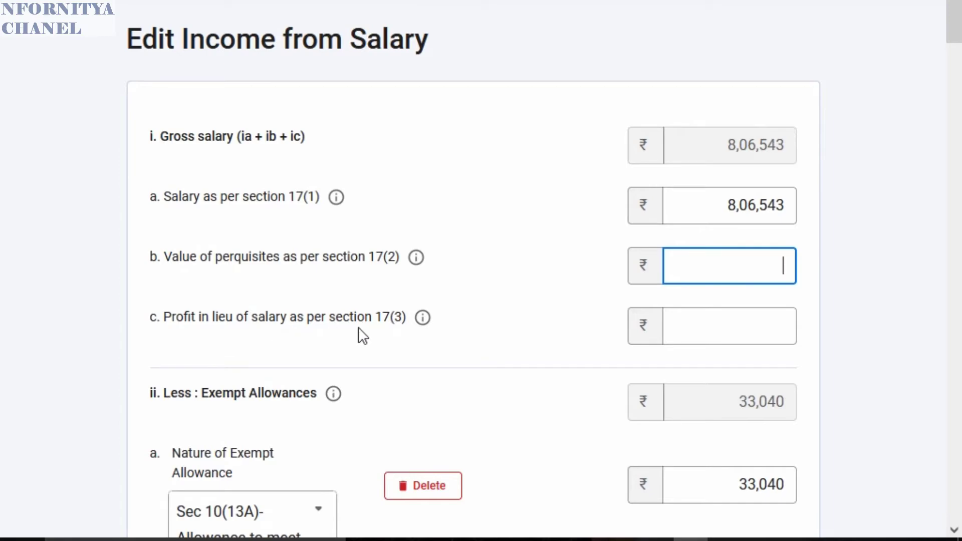
scroll(554, 339, down, 4)
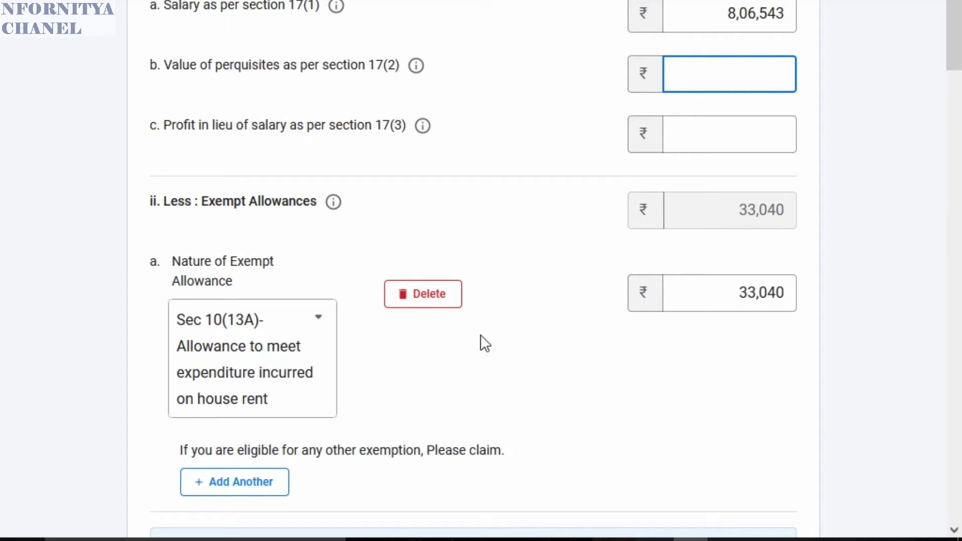
scroll(514, 357, down, 6)
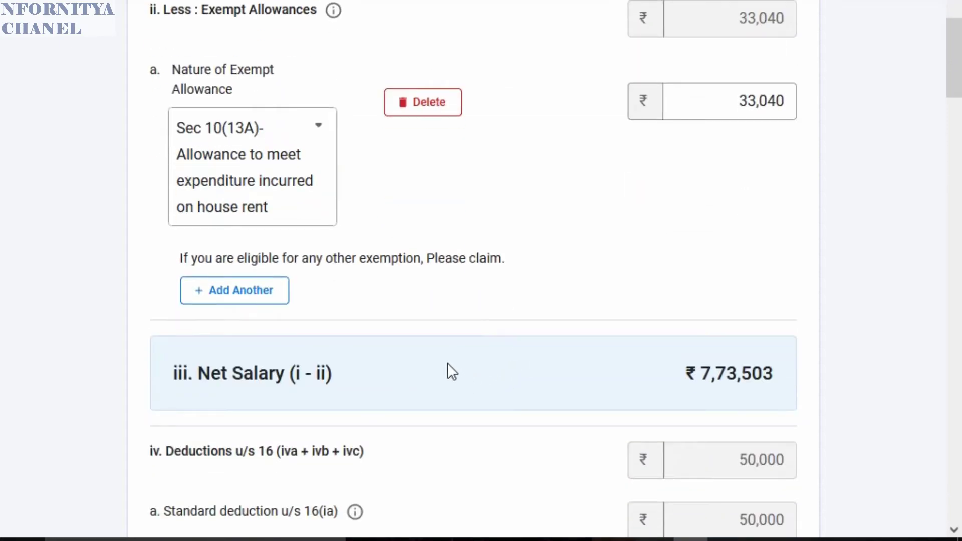
scroll(395, 404, down, 2)
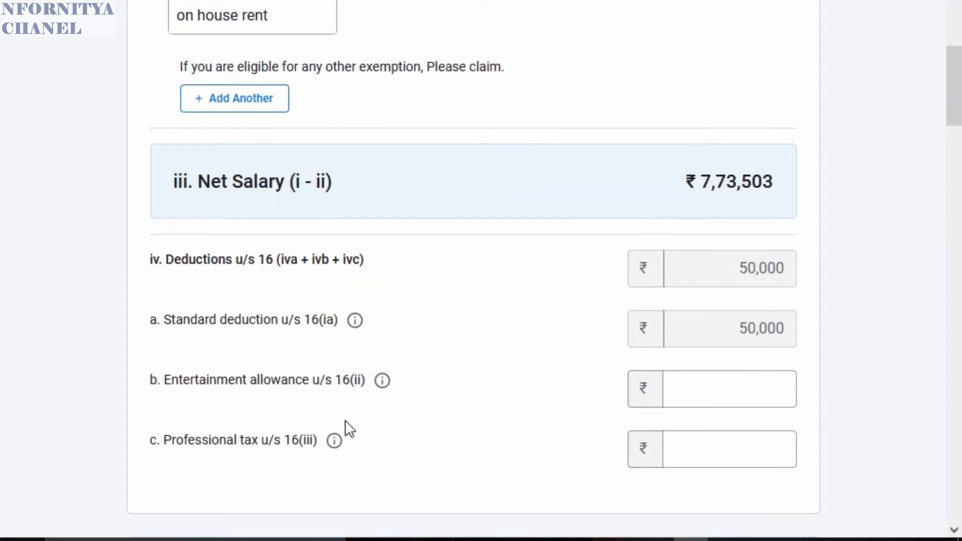
click(716, 441)
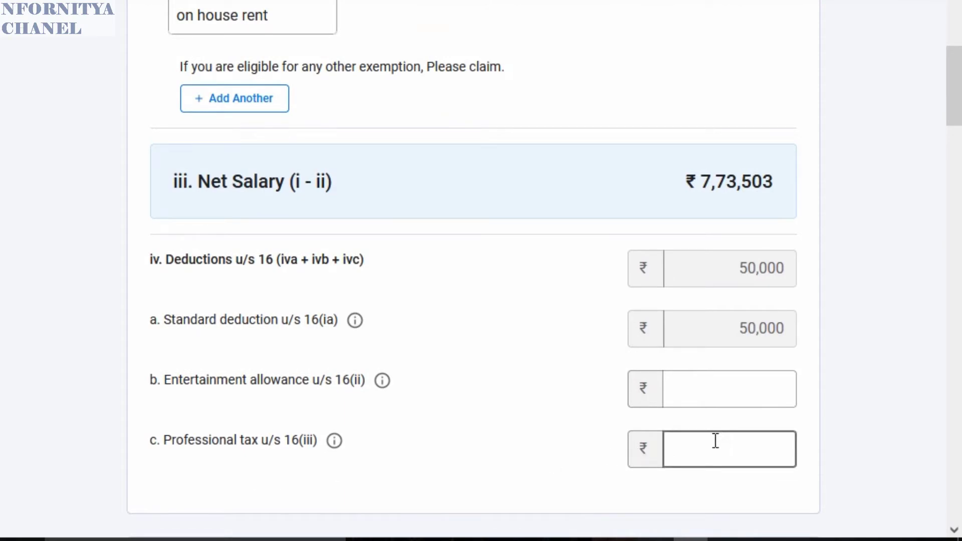
click(710, 393)
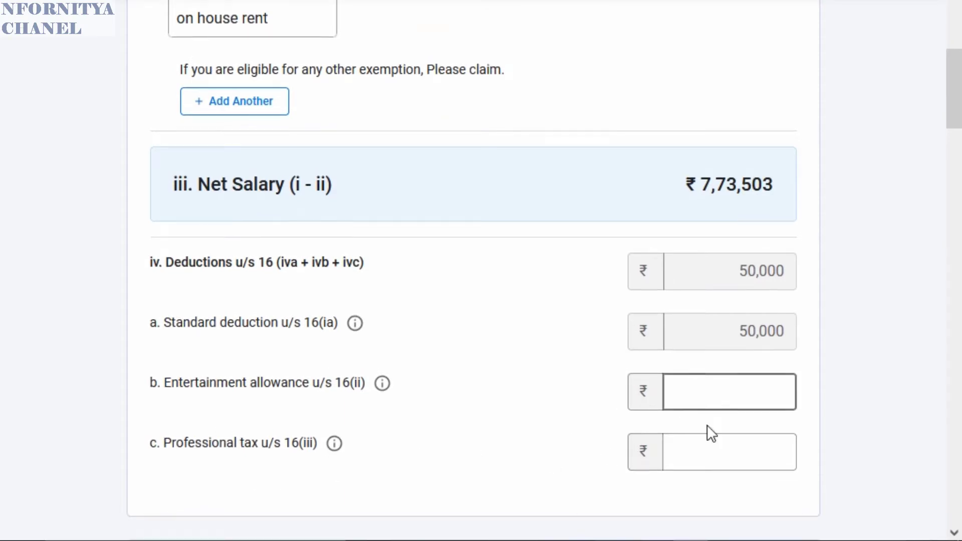
click(710, 448)
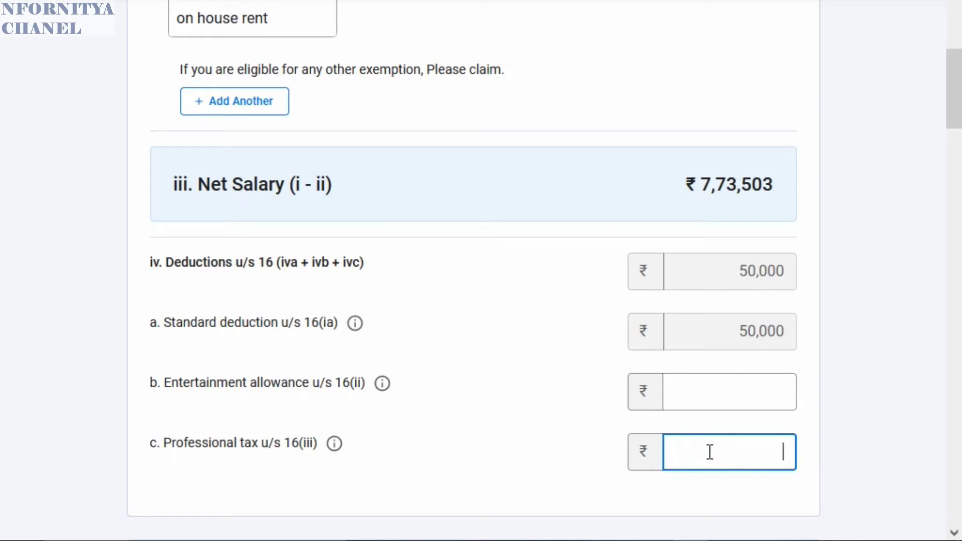
text(2400)
click(500, 407)
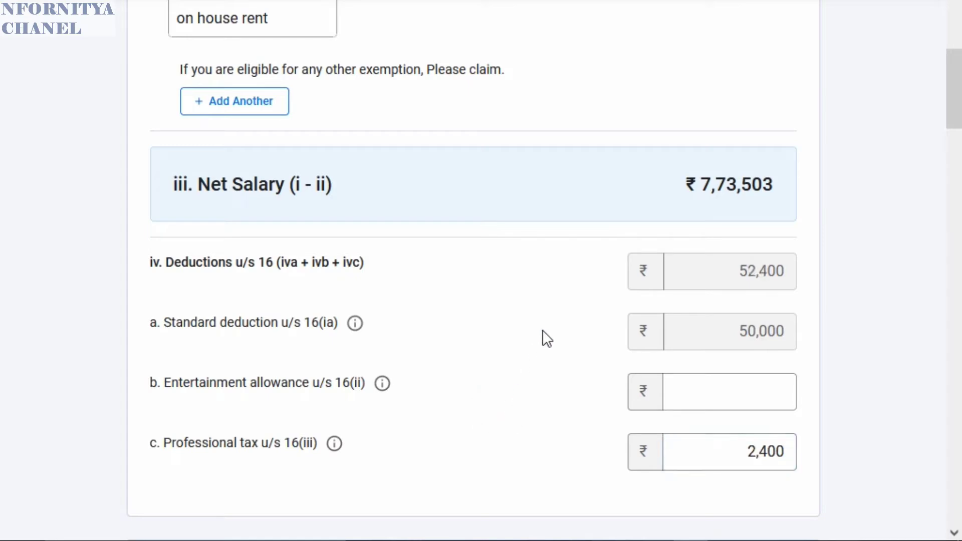
scroll(542, 330, down, 8)
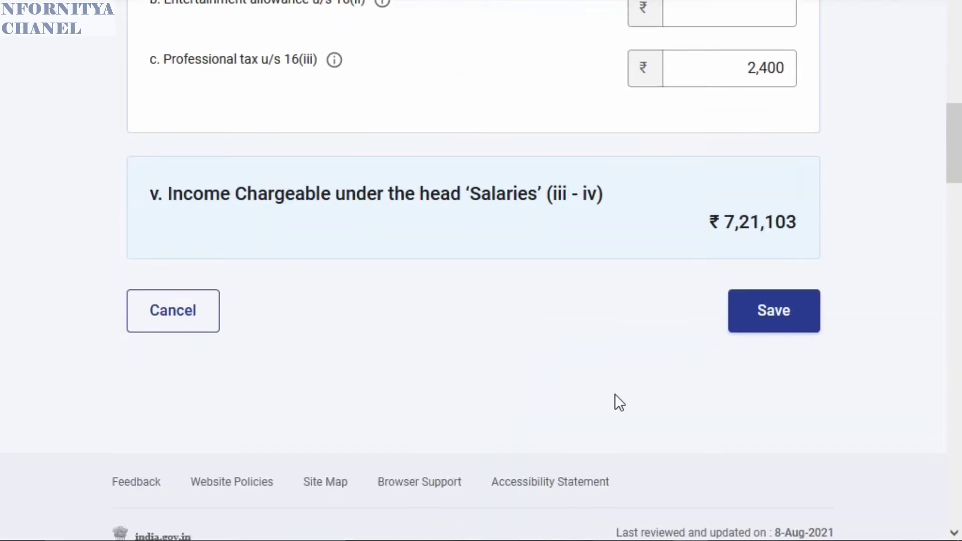
- Save the salary form and review the summary: ₹7,21,103 under Salaries, house property ₹0
click(751, 322)
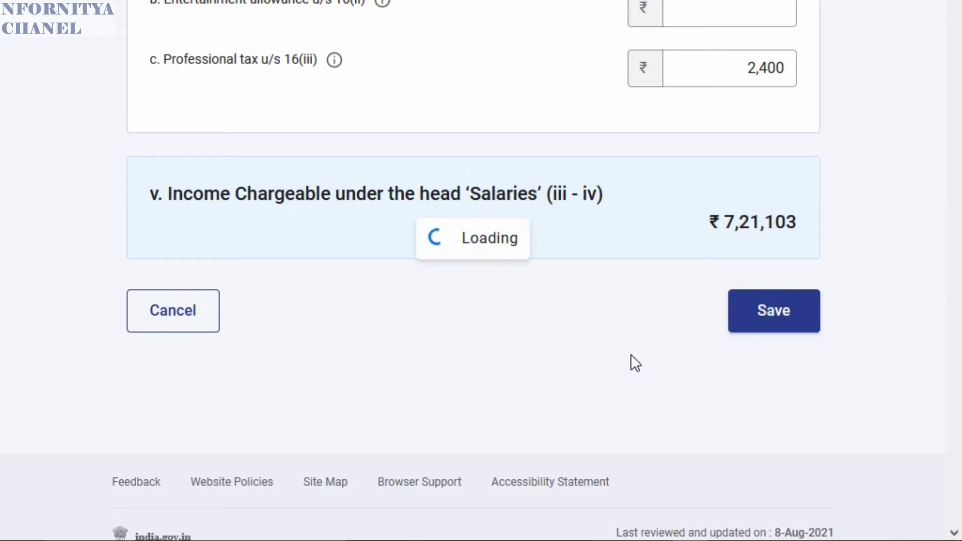
scroll(630, 353, down, 4)
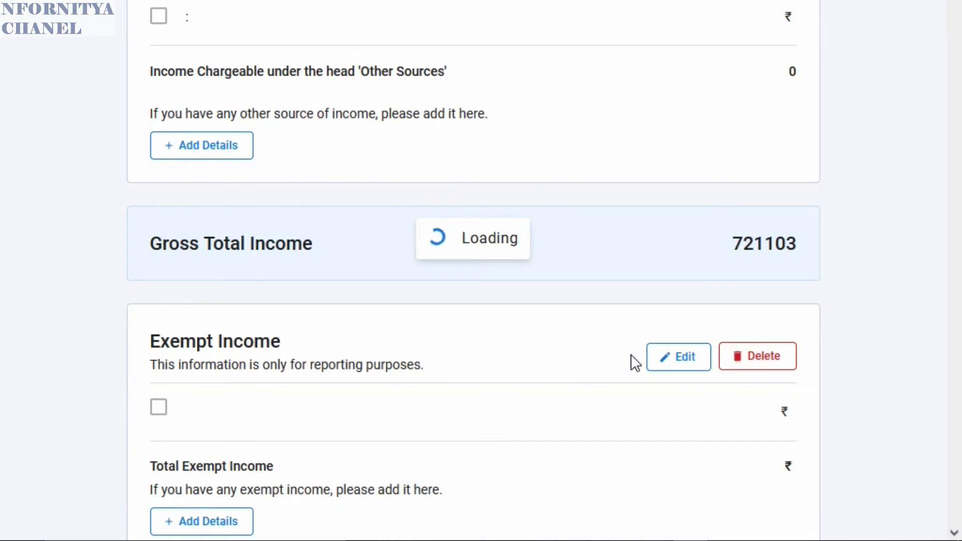
scroll(630, 354, down, 2)
scroll(516, 465, up, 1)
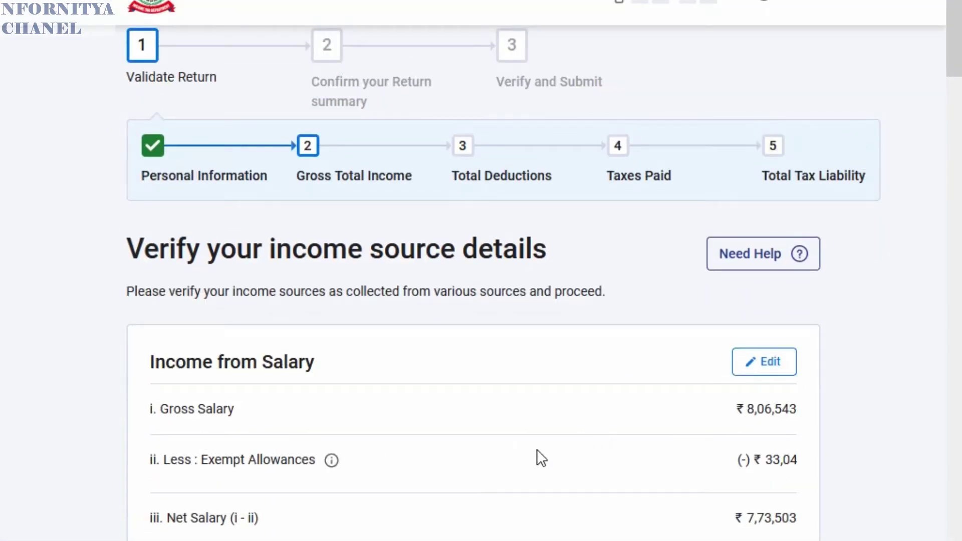
scroll(530, 461, down, 4)
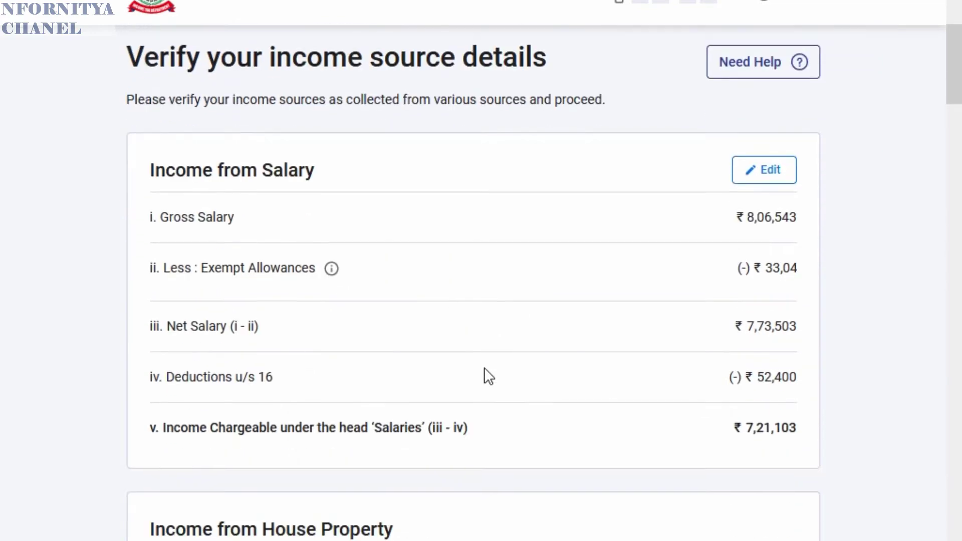
scroll(592, 351, down, 2)
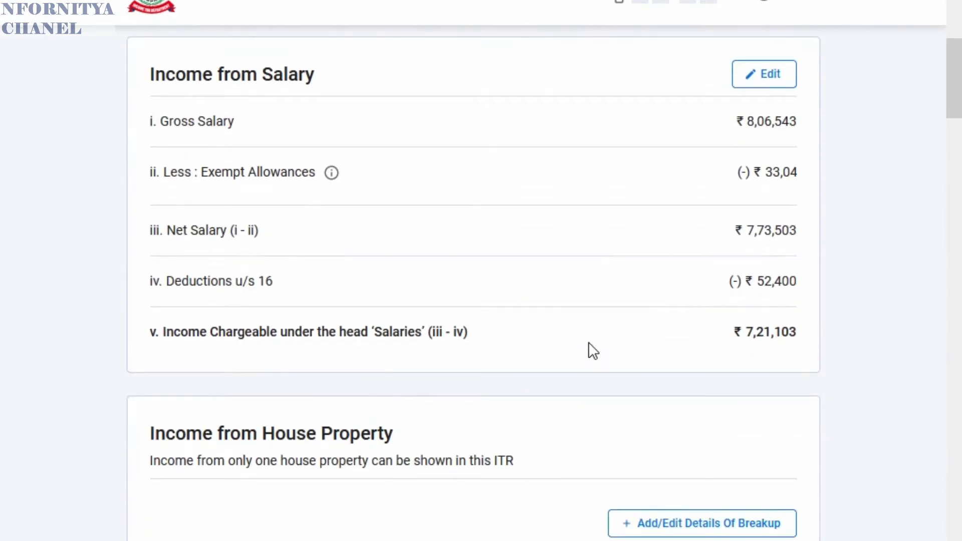
scroll(589, 343, down, 2)
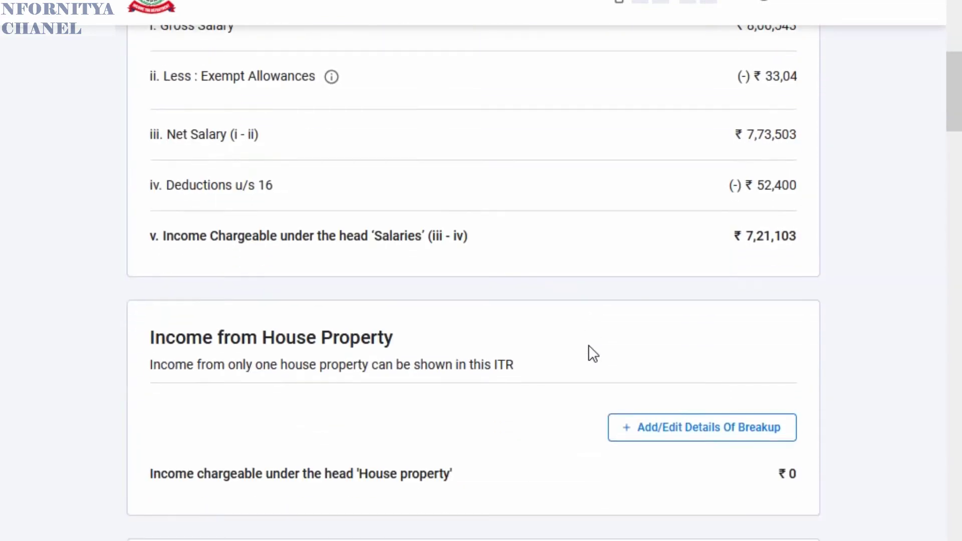
scroll(588, 347, down, 2)
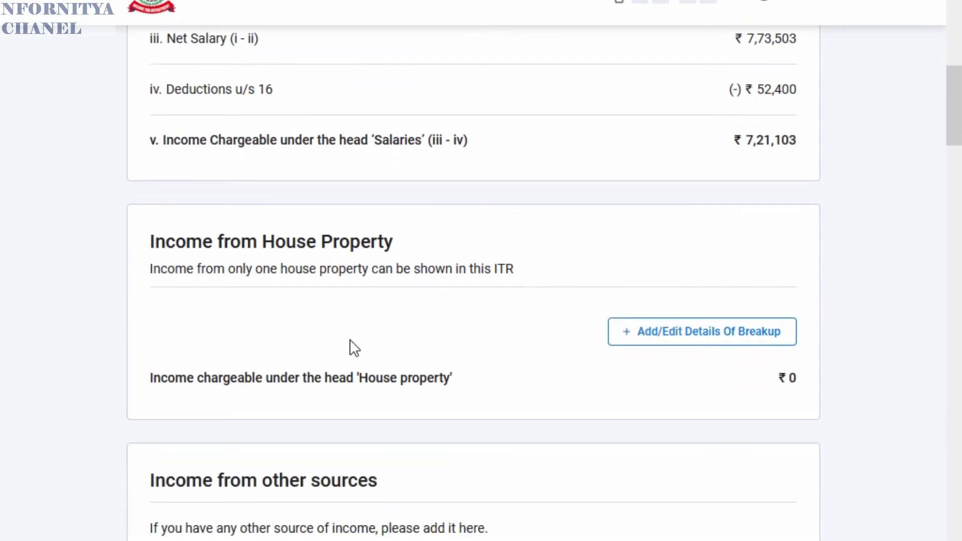
scroll(699, 313, down, 2)
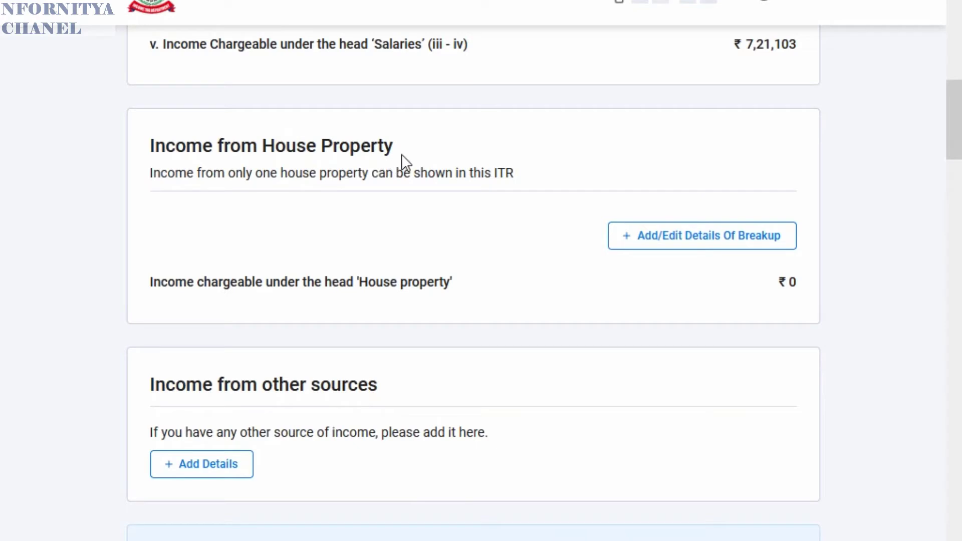
click(687, 247)
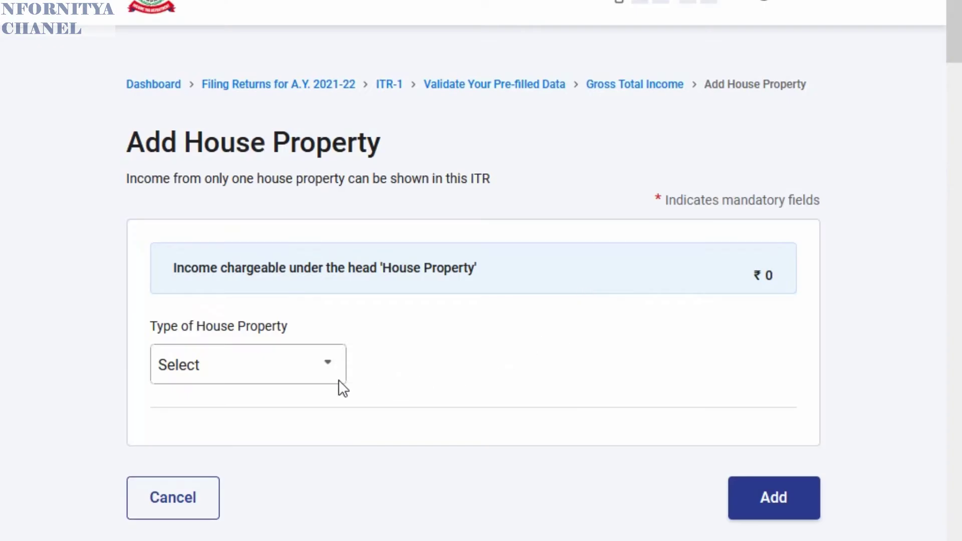
click(273, 380)
scroll(510, 326, down, 2)
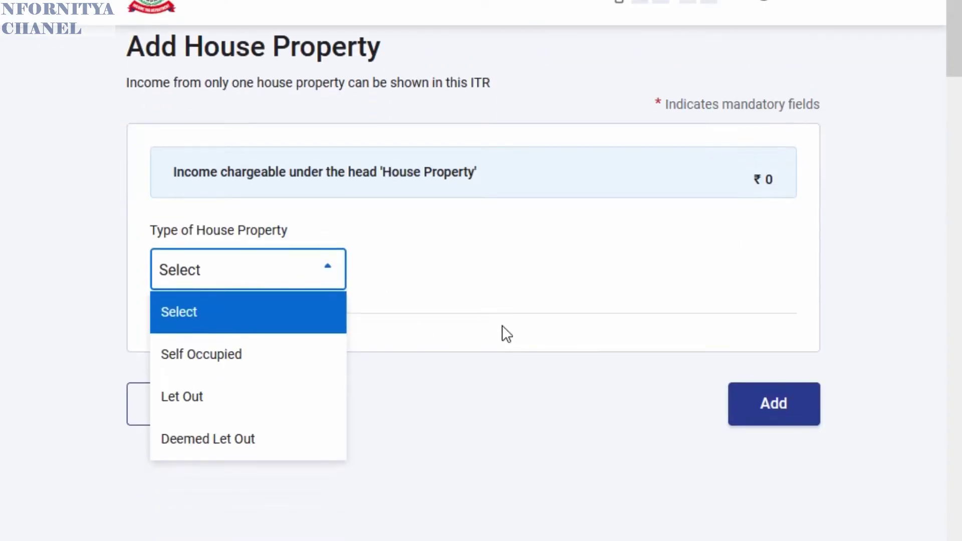
click(211, 368)
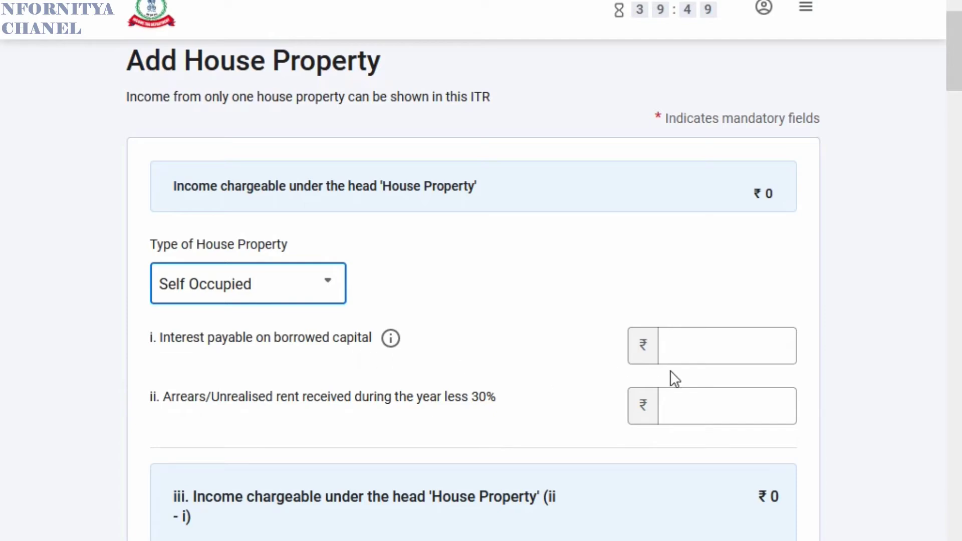
click(691, 341)
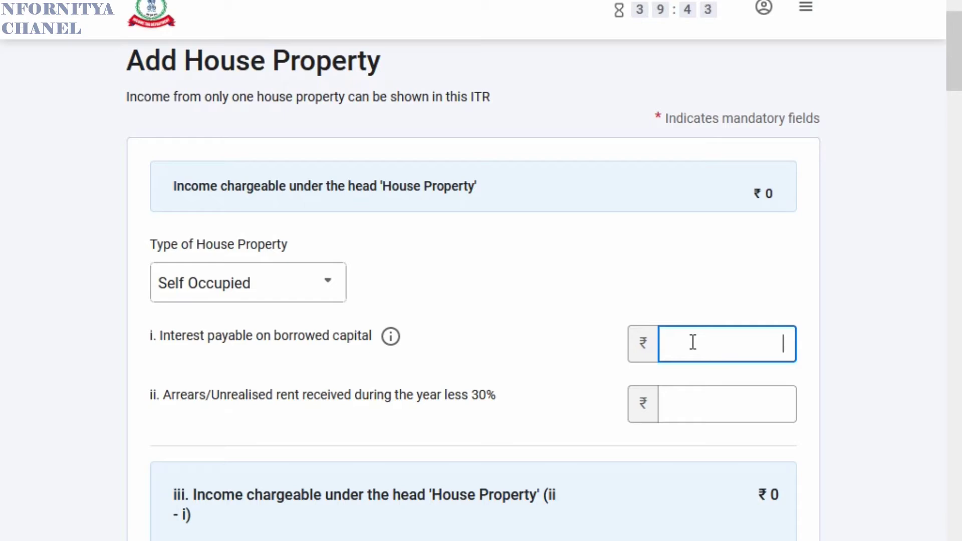
text(85986)
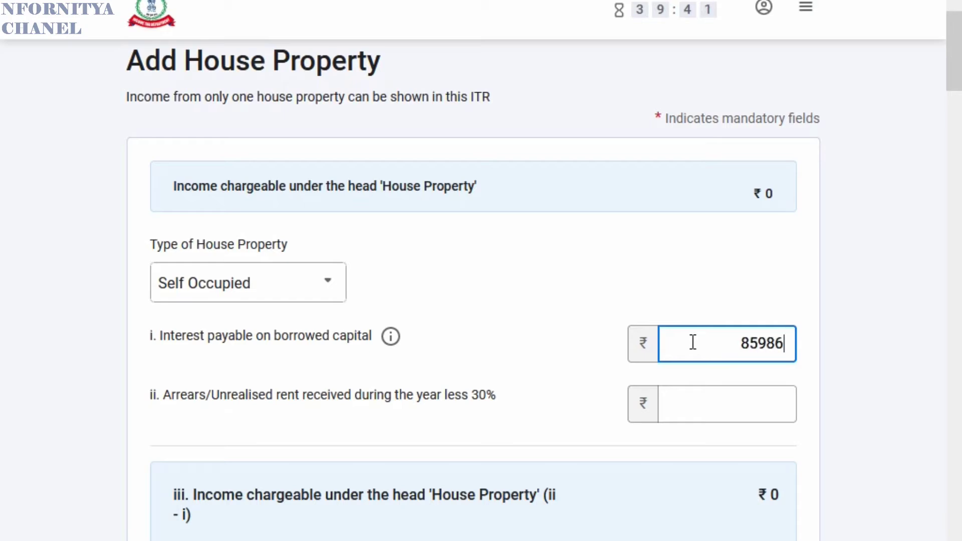
key(BackSpace)
key(BackSpace)
key(BackSpace)
key(BackSpace)
key(BackSpace)
text(200000)
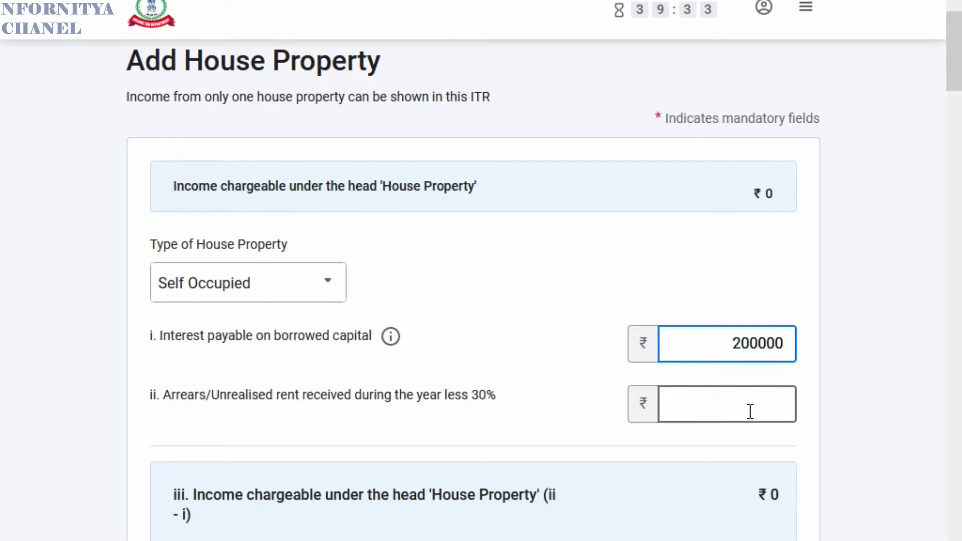
scroll(589, 408, down, 4)
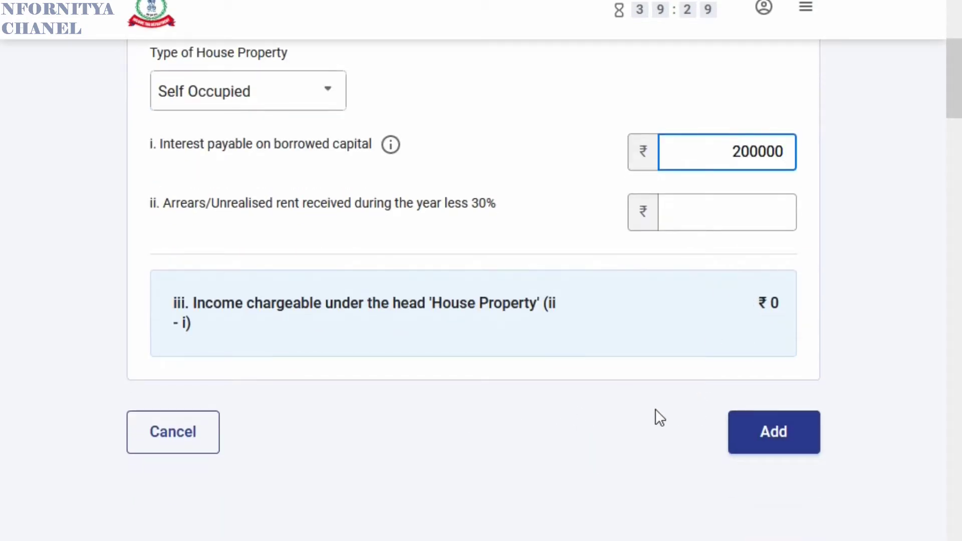
key(BackSpace)
key(BackSpace)
key(BackSpace)
key(BackSpace)
key(BackSpace)
key(BackSpace)
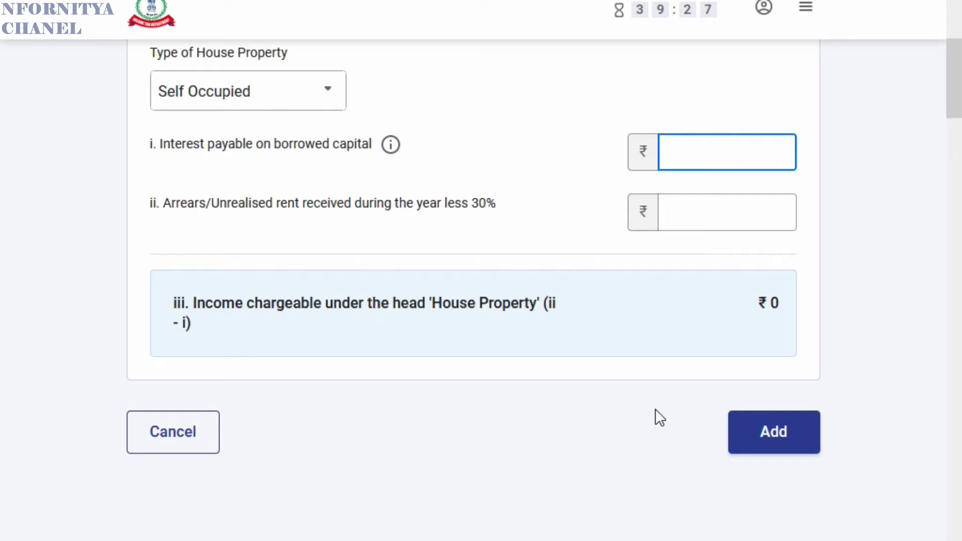
click(189, 441)
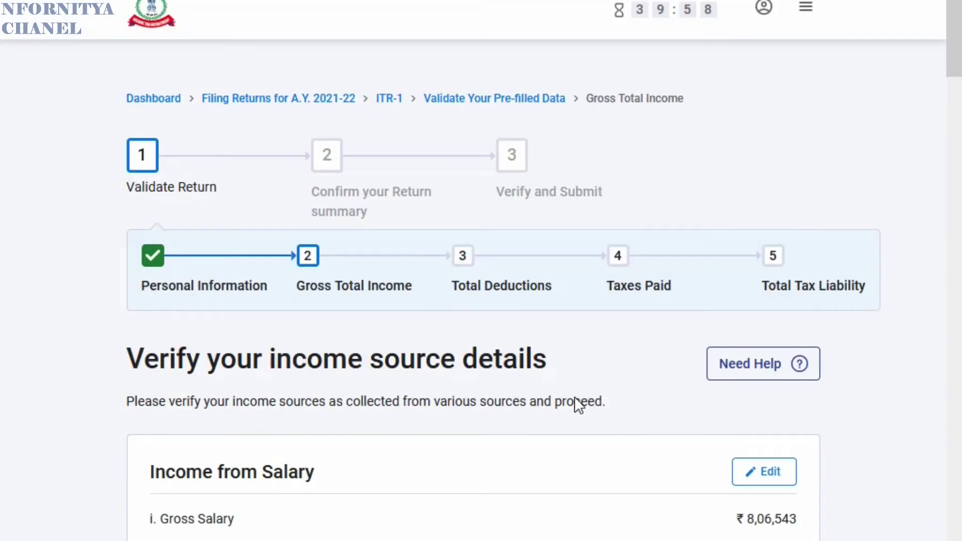
scroll(575, 406, down, 10)
click(669, 447)
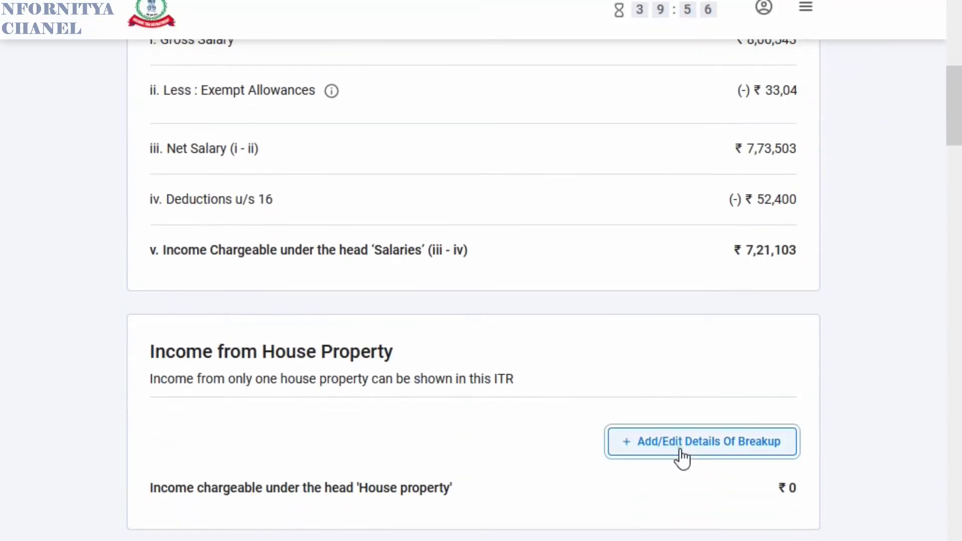
click(252, 383)
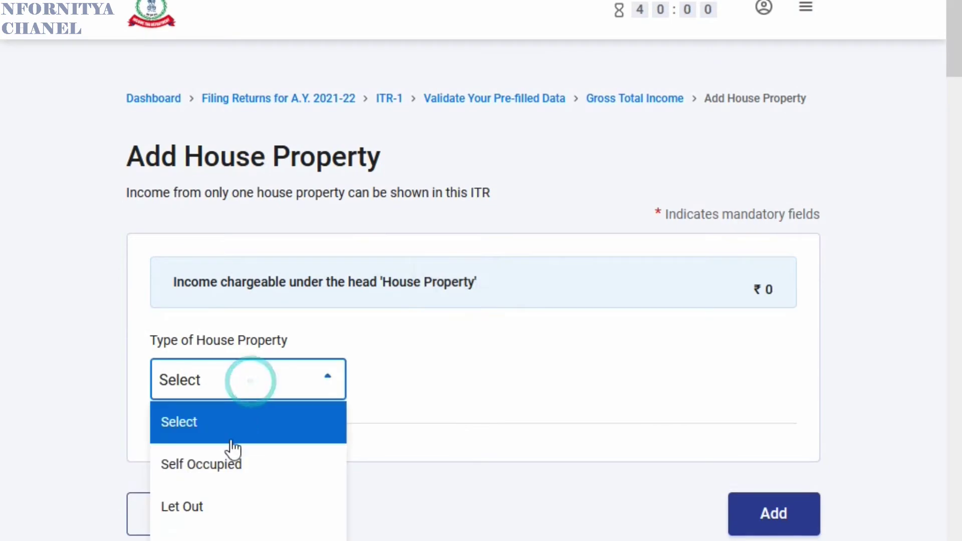
click(215, 510)
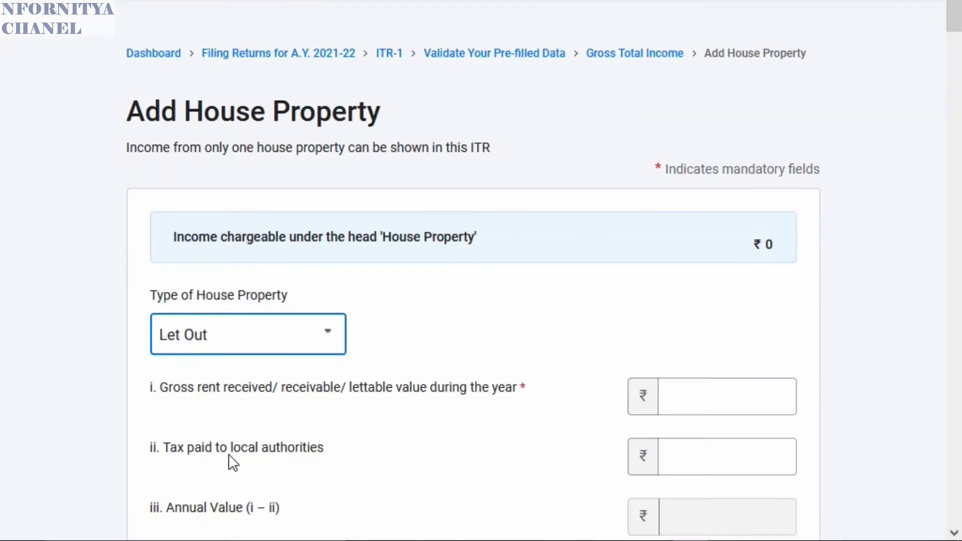
scroll(462, 282, down, 2)
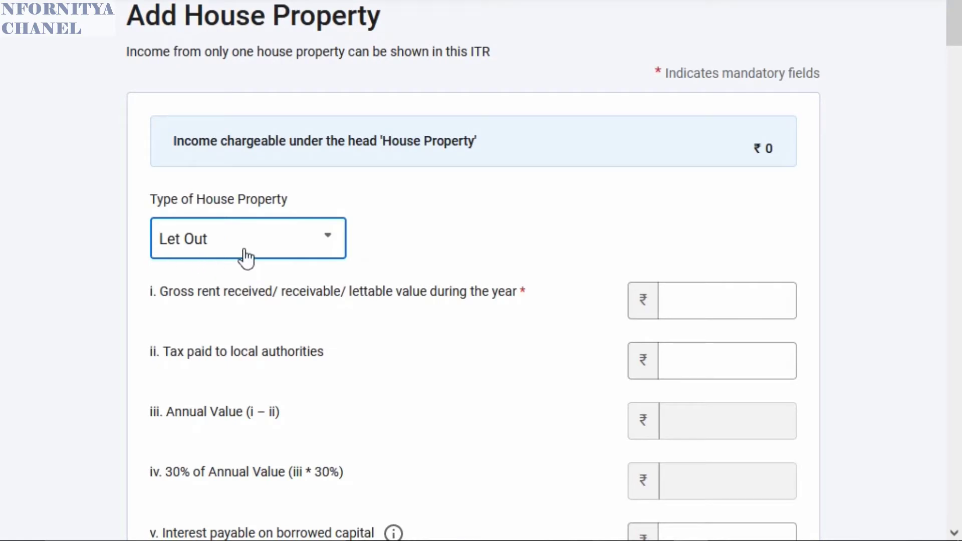
click(707, 300)
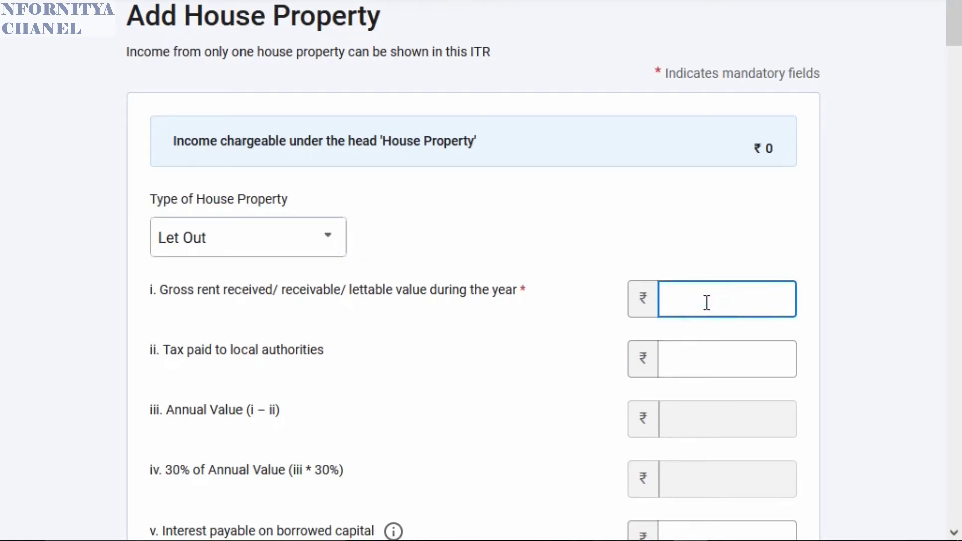
text(200000)
key(BackSpace)
key(BackSpace)
key(BackSpace)
key(BackSpace)
key(BackSpace)
key(BackSpace)
text(200000)
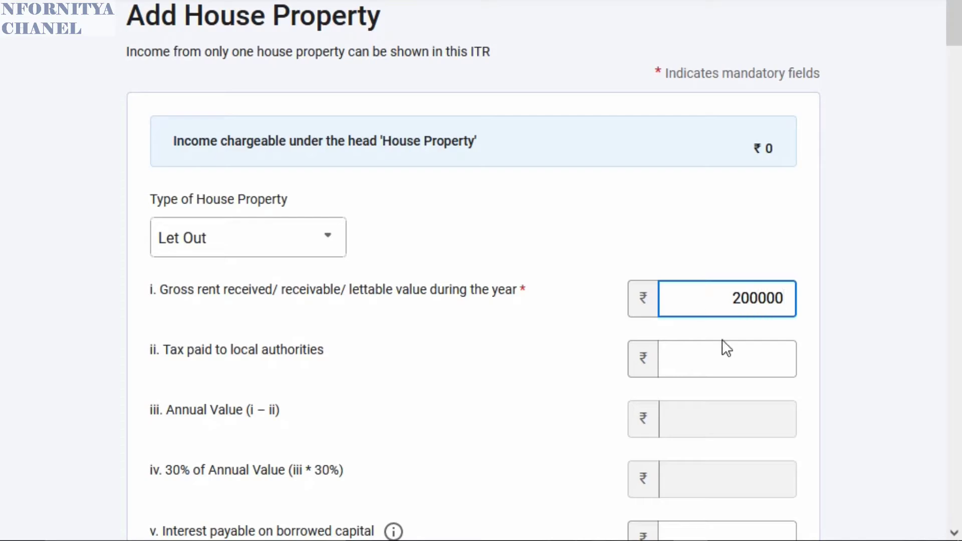
key(BackSpace)
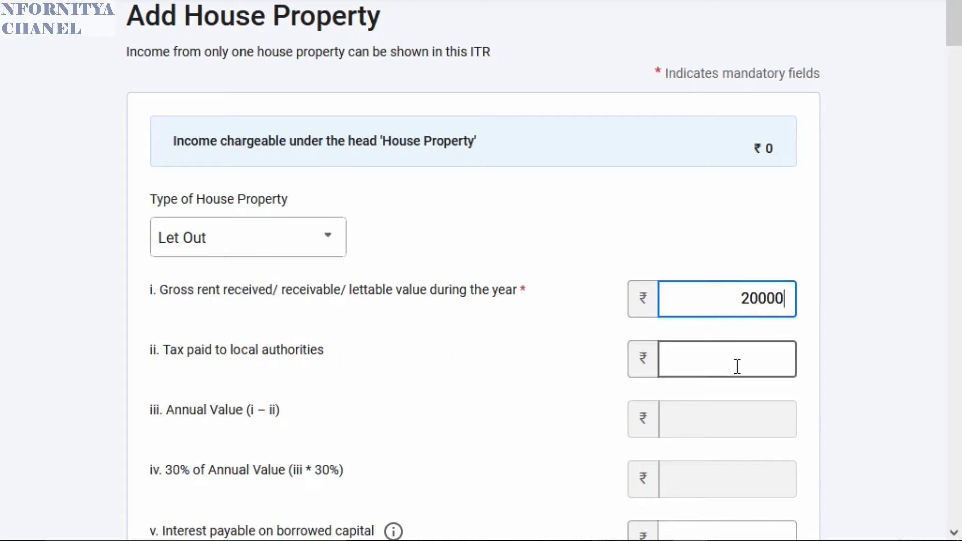
scroll(722, 416, down, 2)
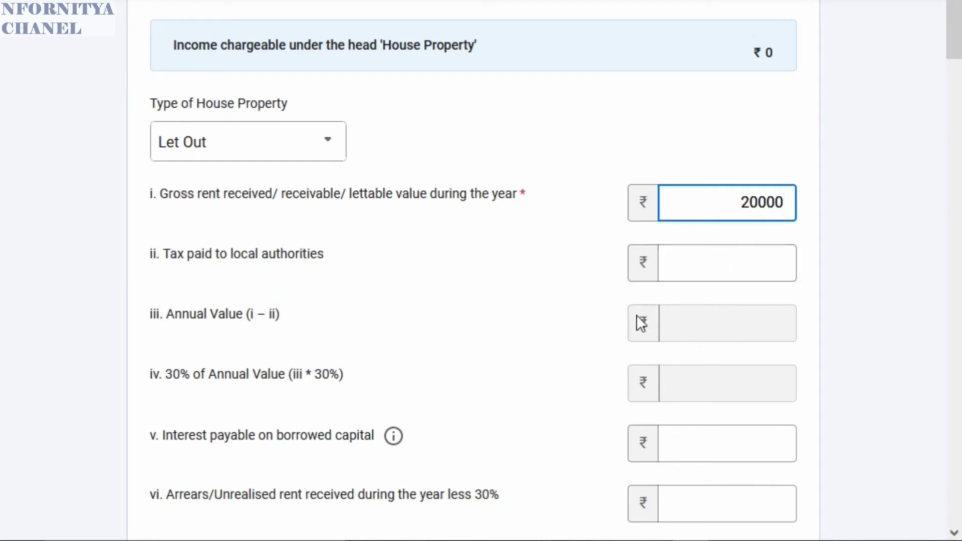
scroll(727, 414, down, 2)
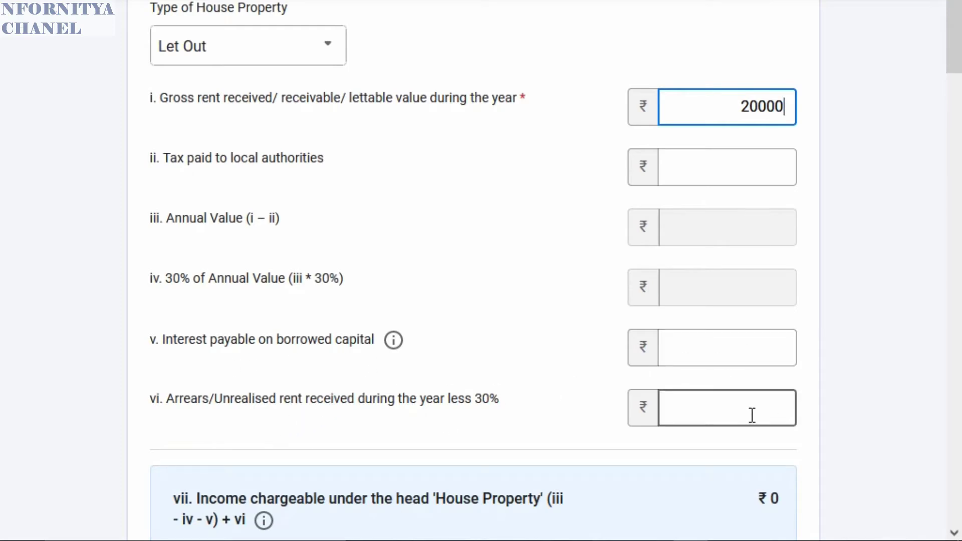
key(BackSpace)
key(BackSpace)
key(BackSpace)
key(BackSpace)
key(BackSpace)
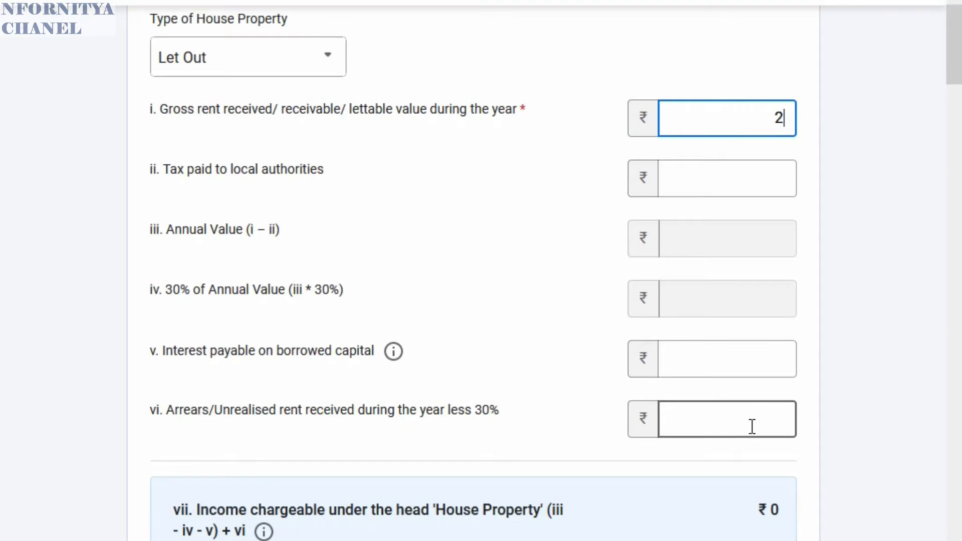
- Switch the property type to Deemed Let Out, then enter and clear a 24000 gross rent
click(272, 71)
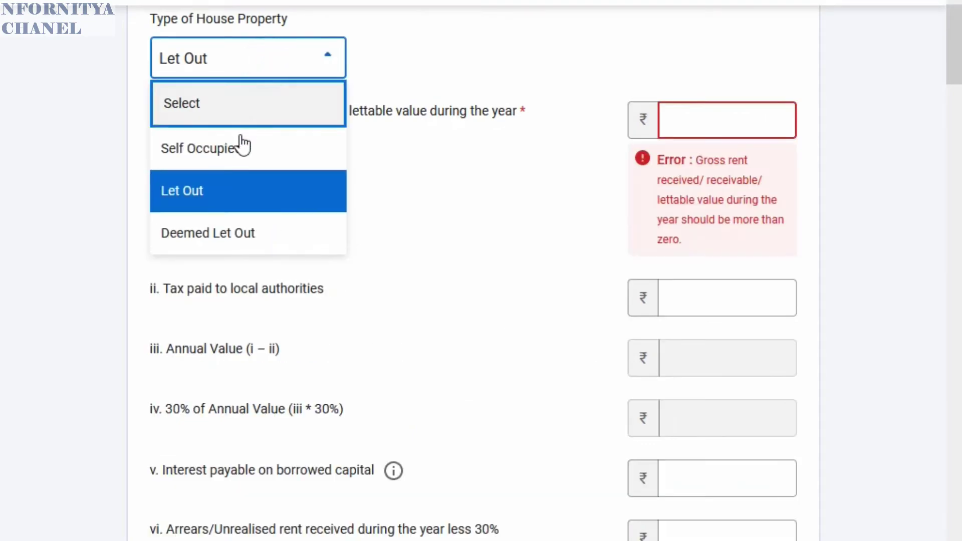
click(230, 236)
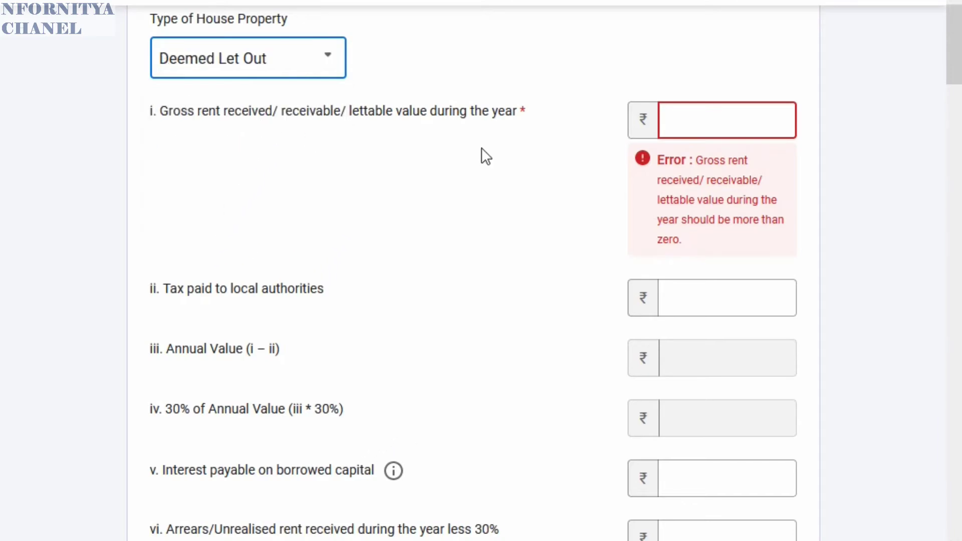
click(699, 125)
text(24)
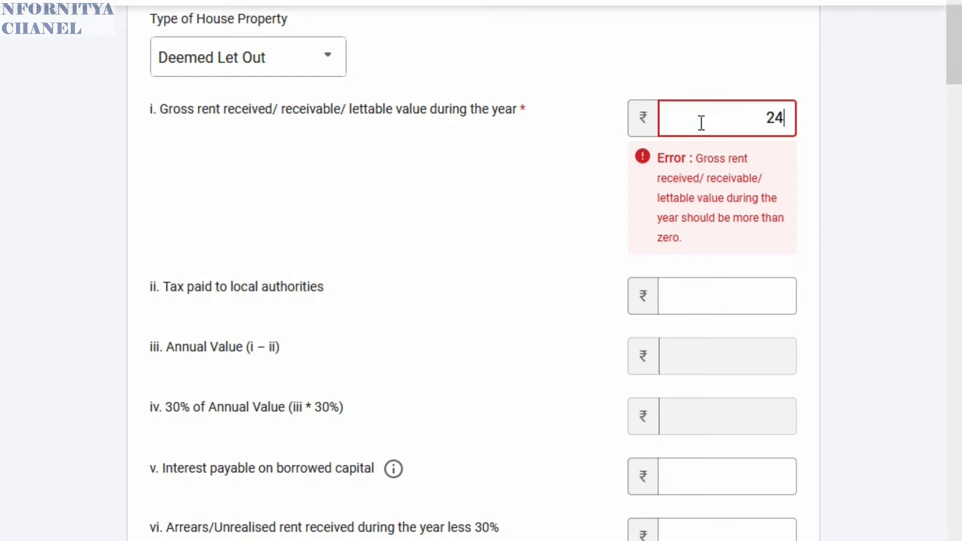
text(000)
scroll(382, 170, down, 2)
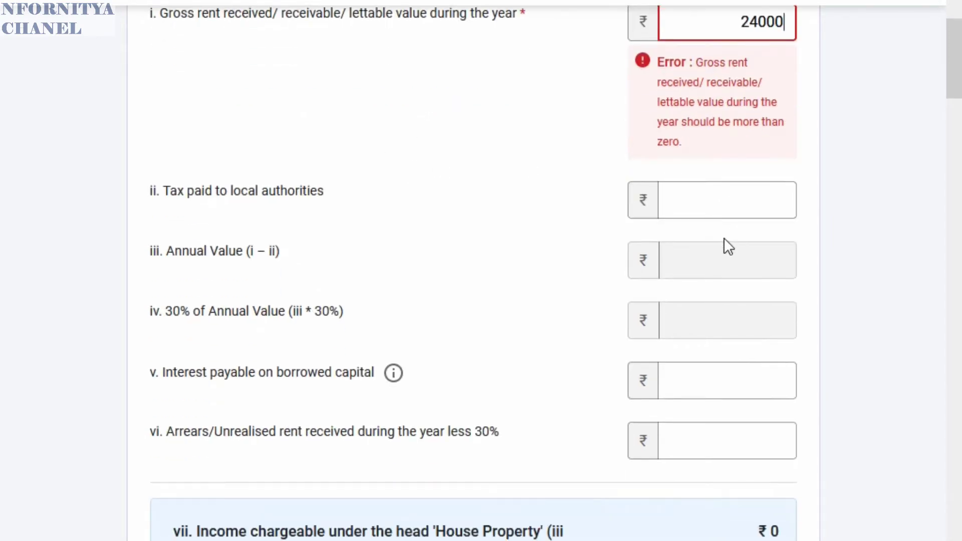
scroll(724, 239, up, 2)
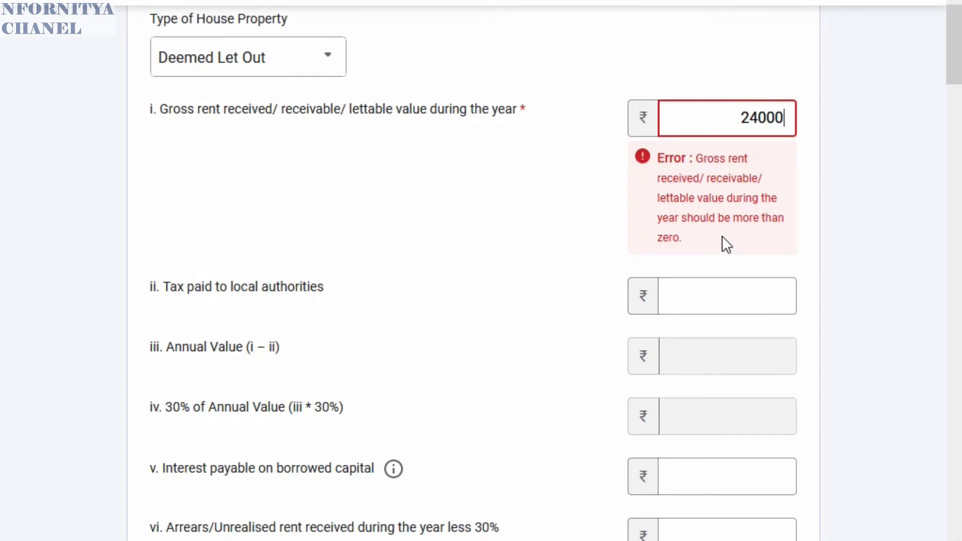
key(BackSpace)
key(BackSpace)
key(BackSpace)
key(BackSpace)
key(BackSpace)
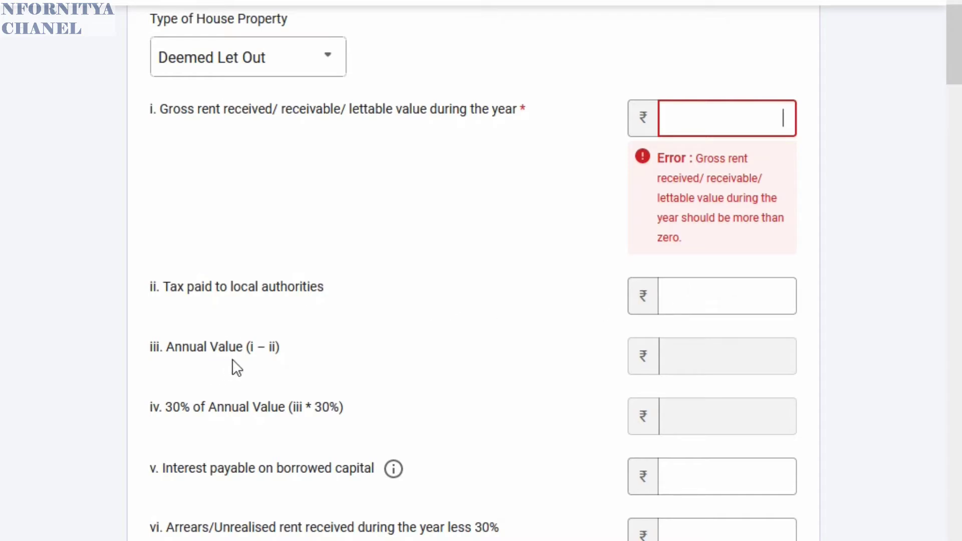
- Cancel the house property form unsaved, leaving house property income at ₹0
scroll(484, 400, down, 2)
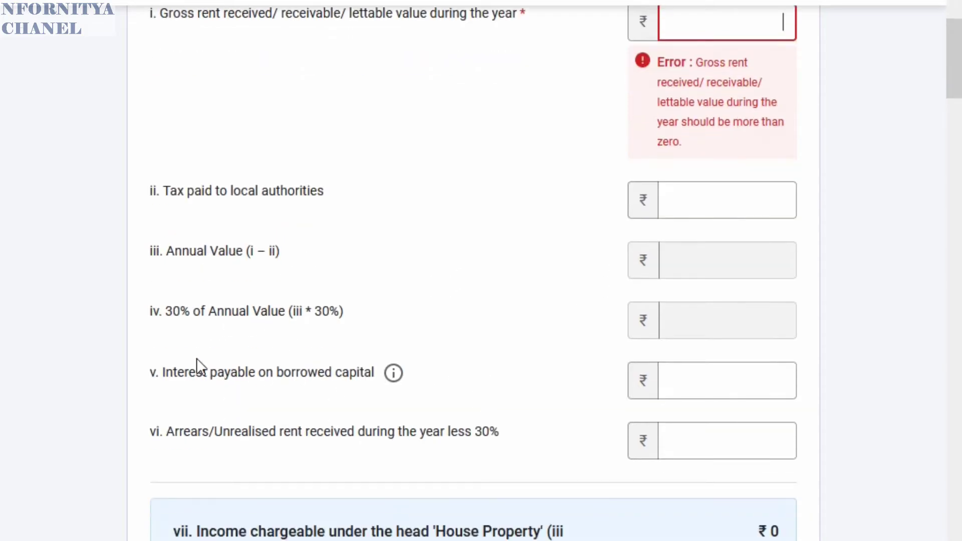
scroll(409, 401, down, 2)
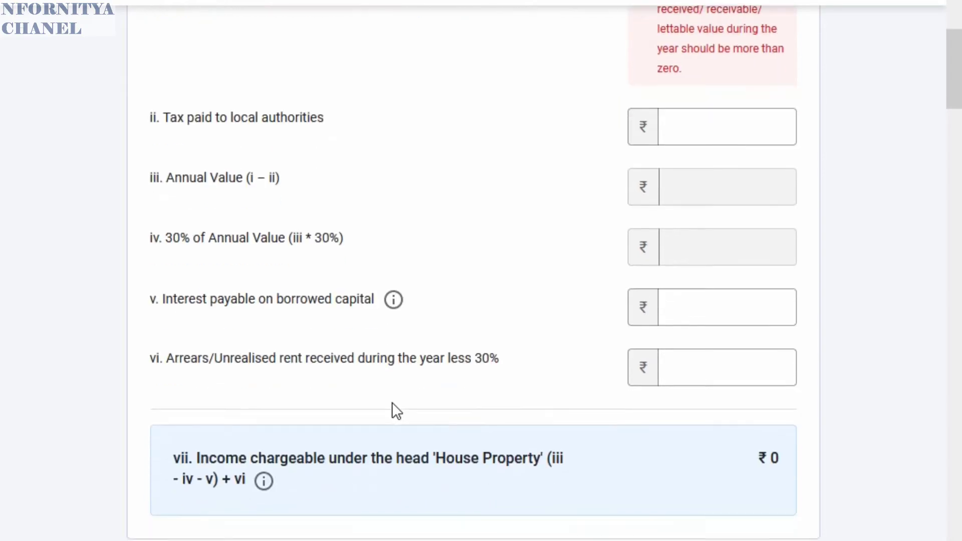
scroll(648, 385, down, 2)
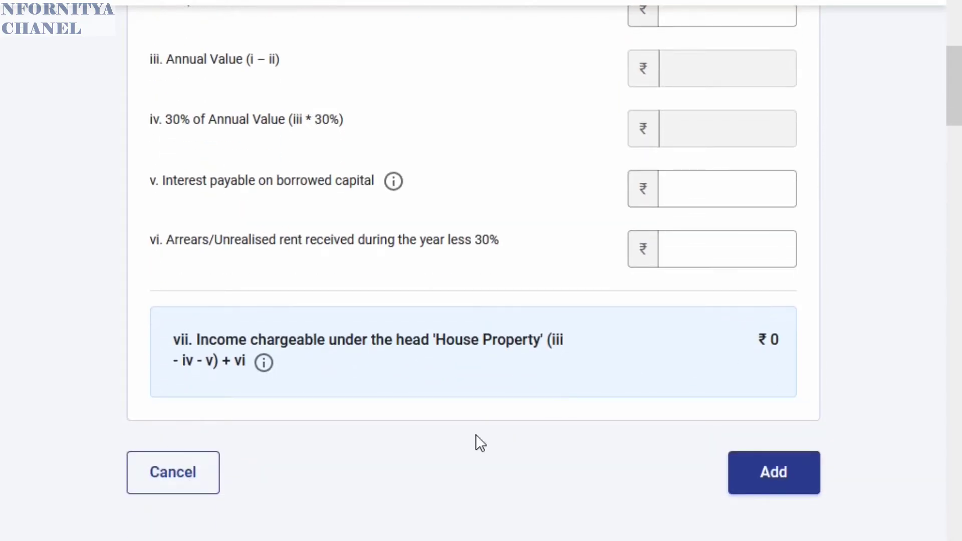
click(177, 473)
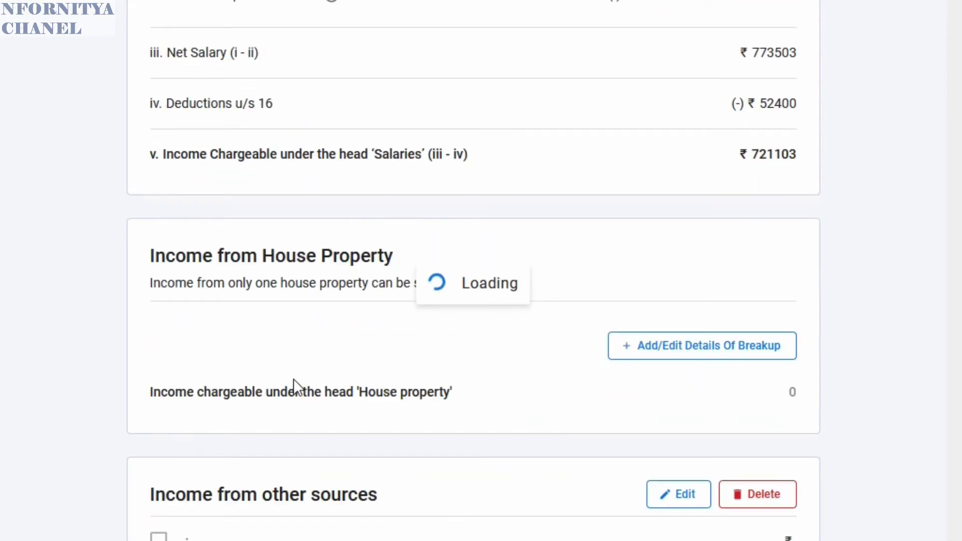
scroll(329, 371, down, 8)
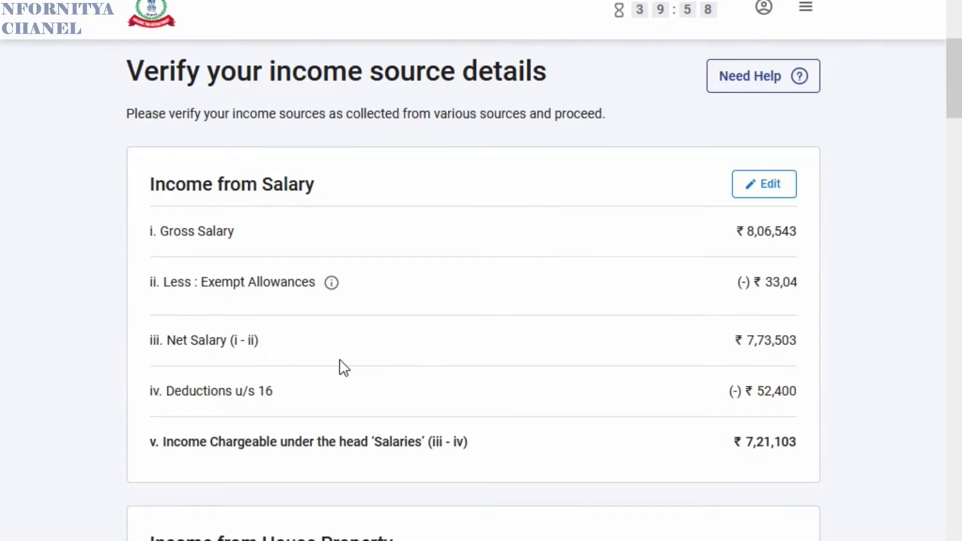
scroll(187, 321, down, 2)
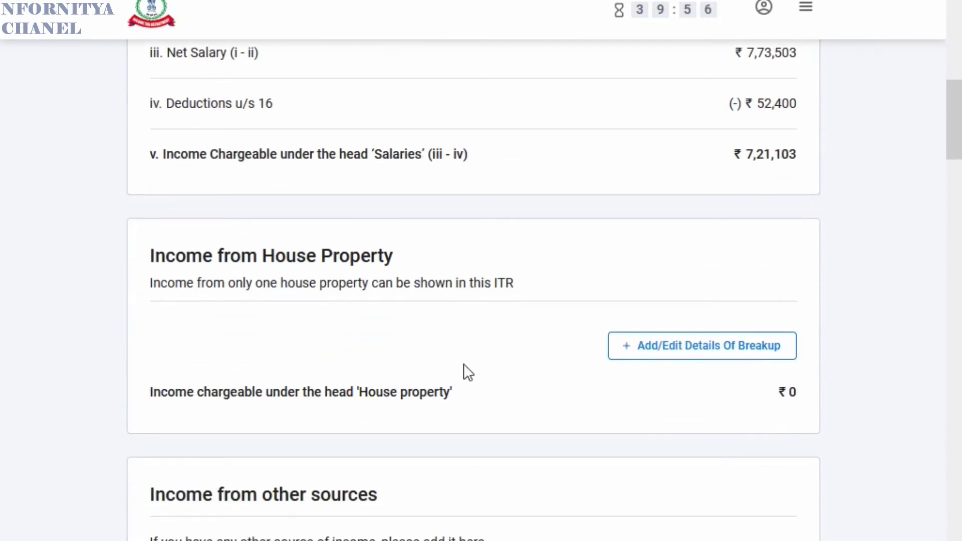
scroll(321, 381, down, 4)
- Add details for Income from Other Sources and review the questions, all left at No
click(192, 386)
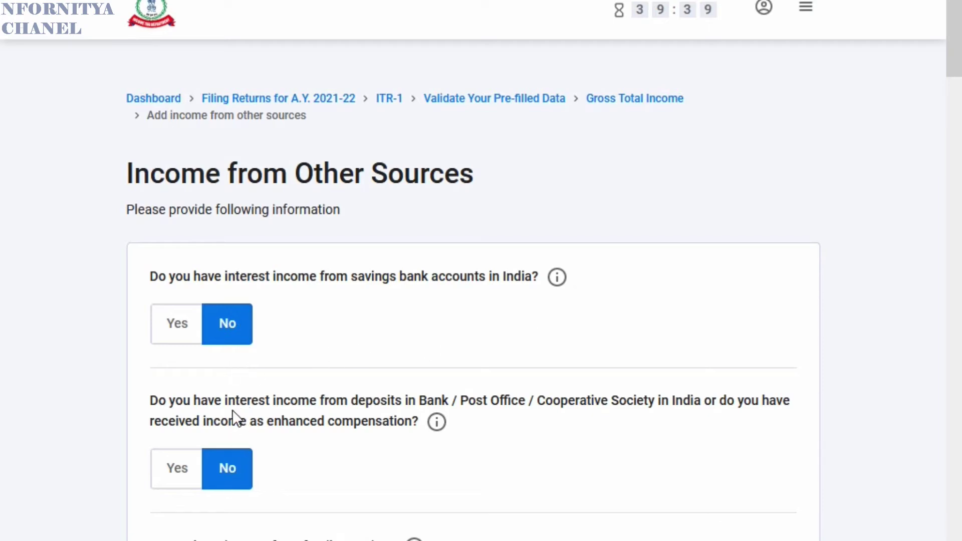
scroll(234, 416, down, 2)
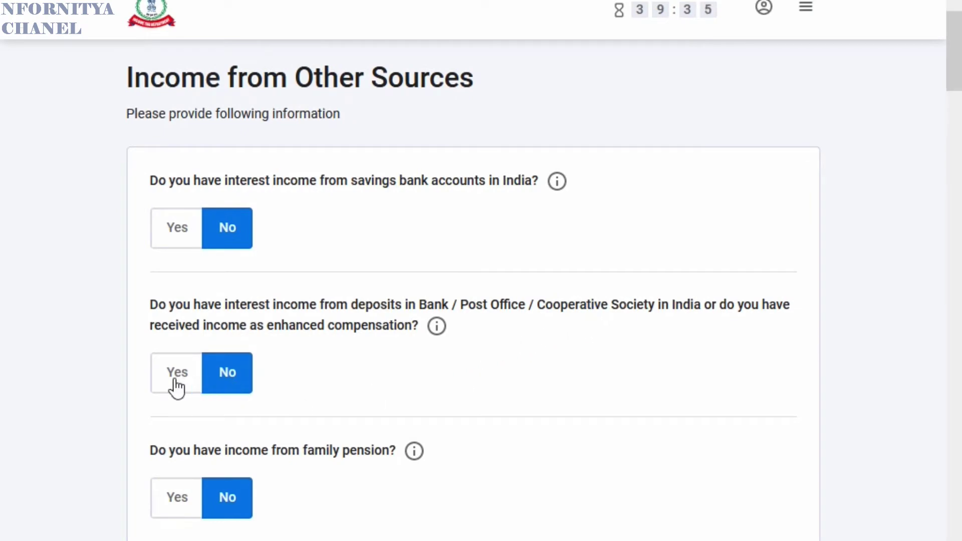
scroll(225, 393, down, 2)
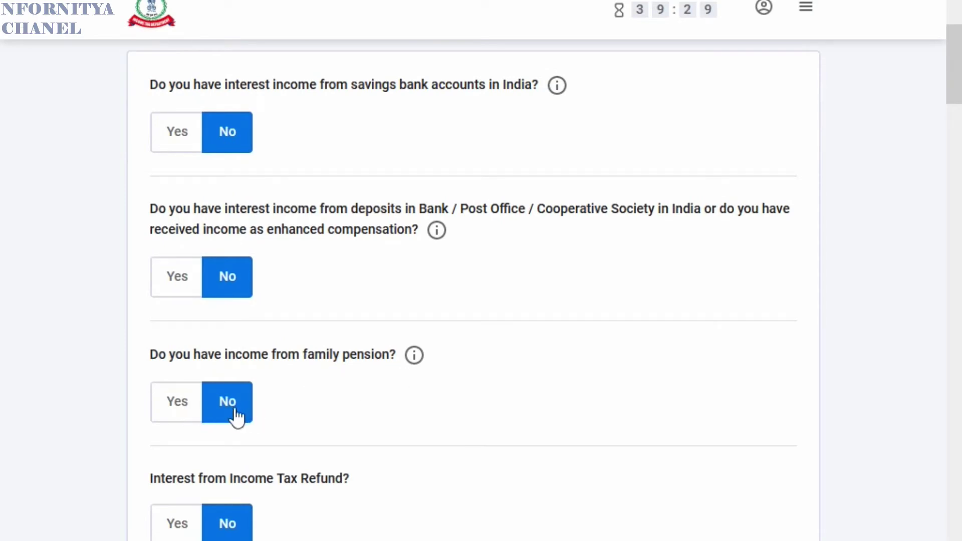
scroll(215, 434, down, 4)
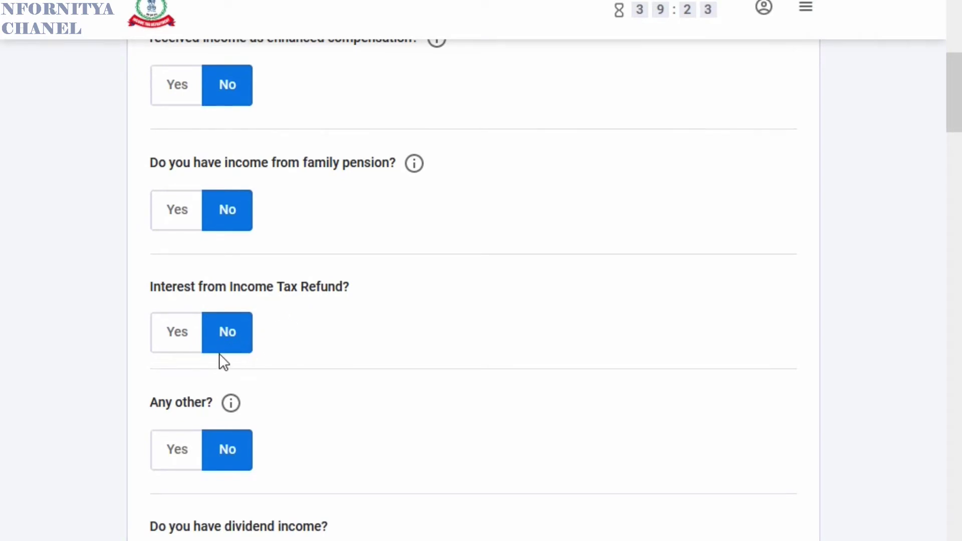
scroll(208, 358, down, 2)
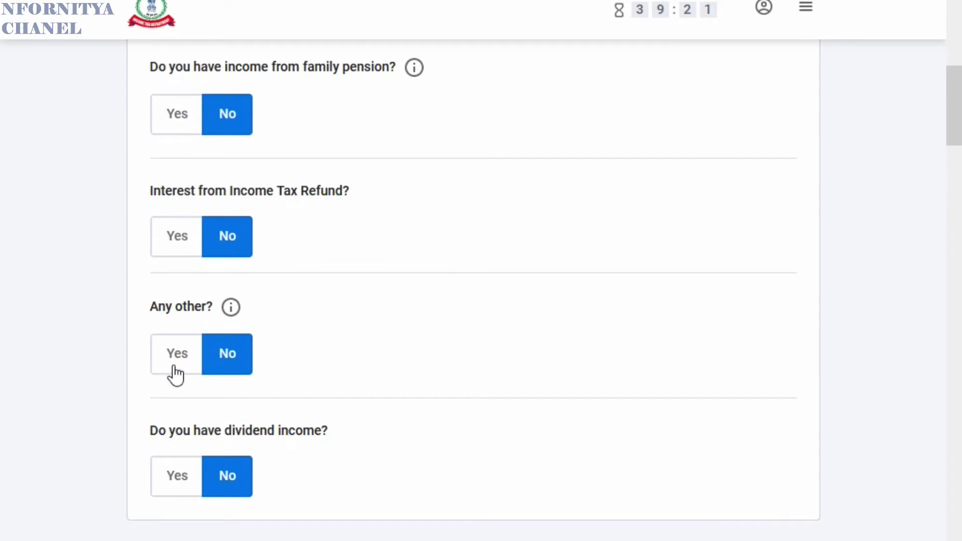
scroll(206, 384, down, 2)
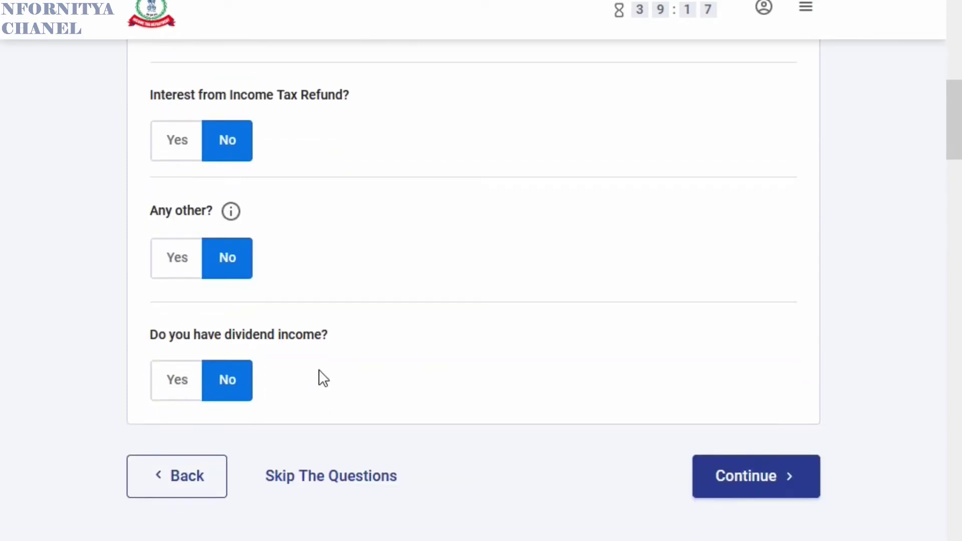
- Confirm Gross Total Income of ₹7,21,103 and open the Total Deductions section
click(183, 478)
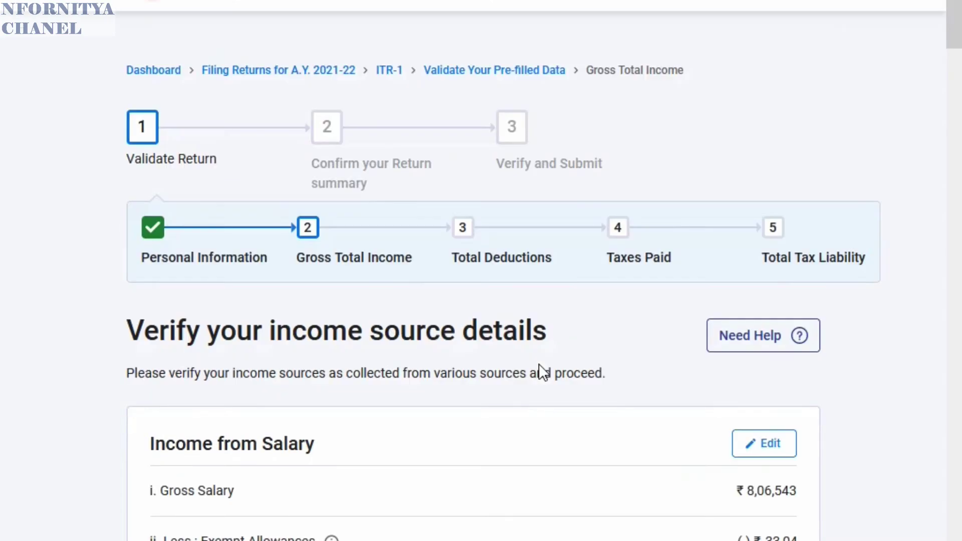
scroll(540, 365, down, 5)
scroll(540, 367, down, 2)
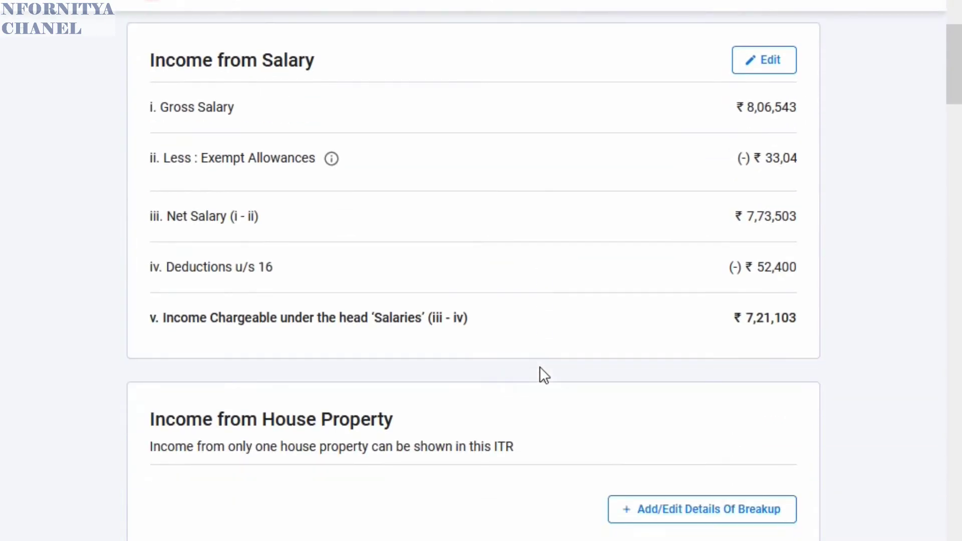
scroll(539, 366, down, 9)
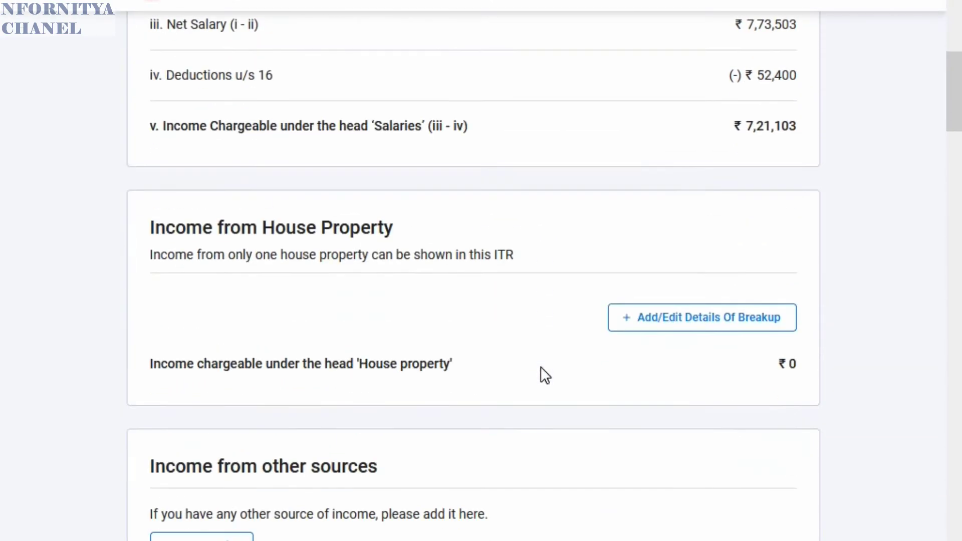
scroll(541, 369, down, 6)
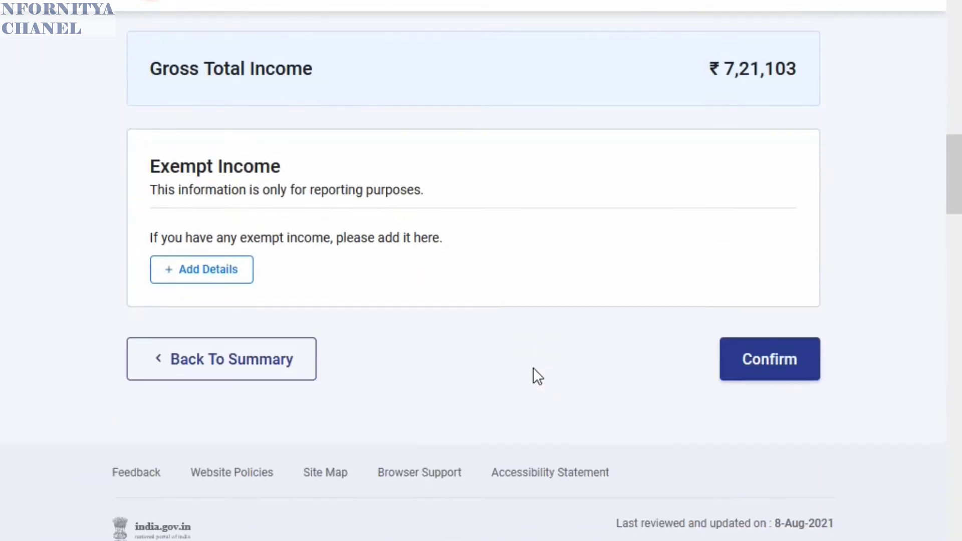
click(766, 369)
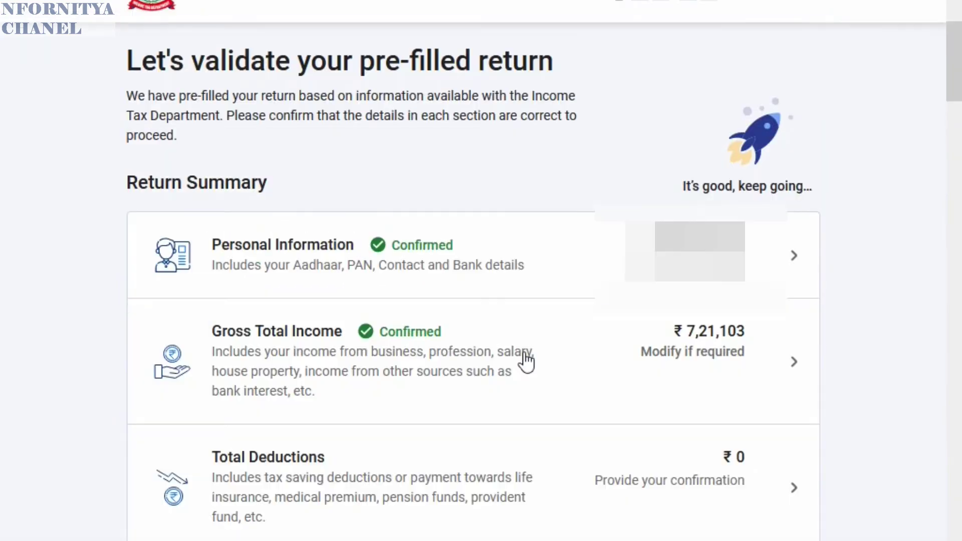
scroll(549, 381, down, 2)
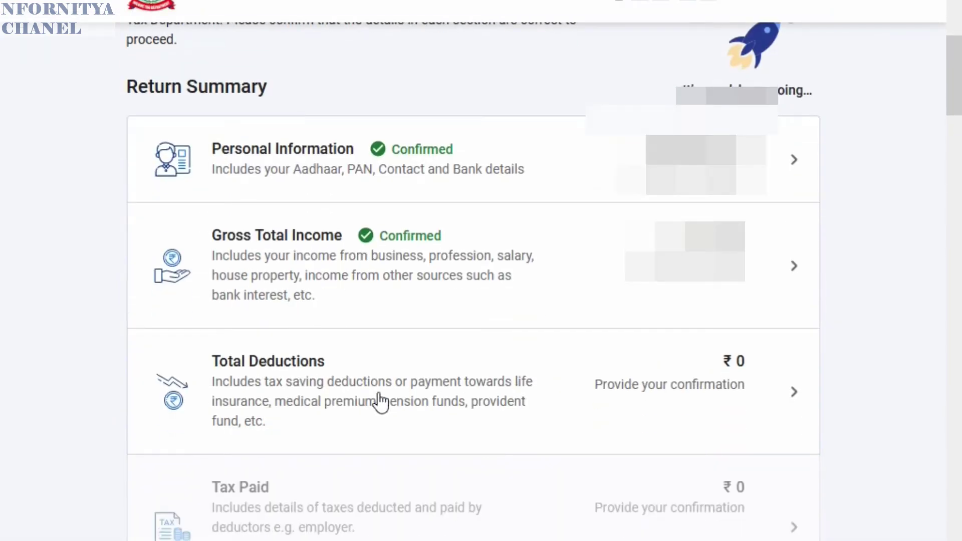
click(569, 360)
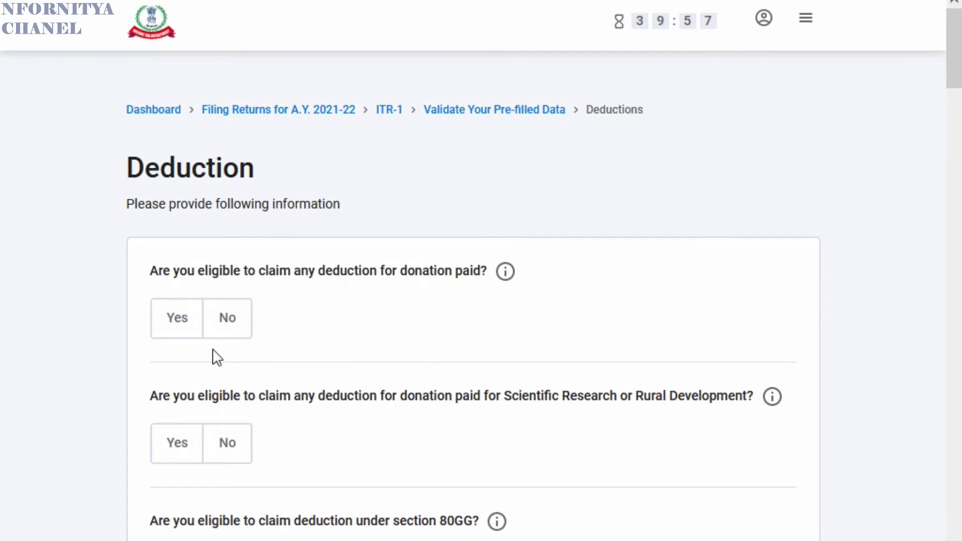
- Answer No to the donation, scientific research/rural development, and section 80GG deduction questions
click(230, 327)
scroll(339, 326, down, 4)
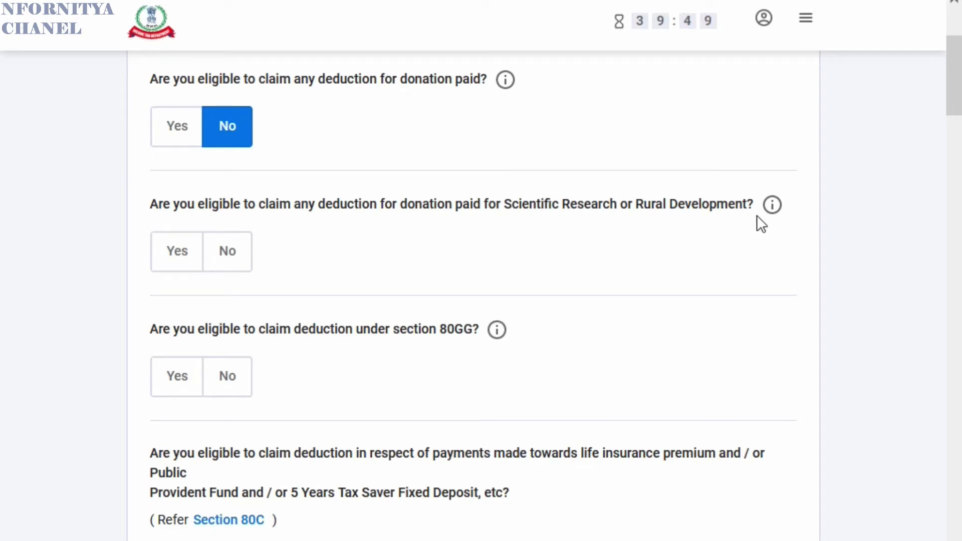
click(227, 261)
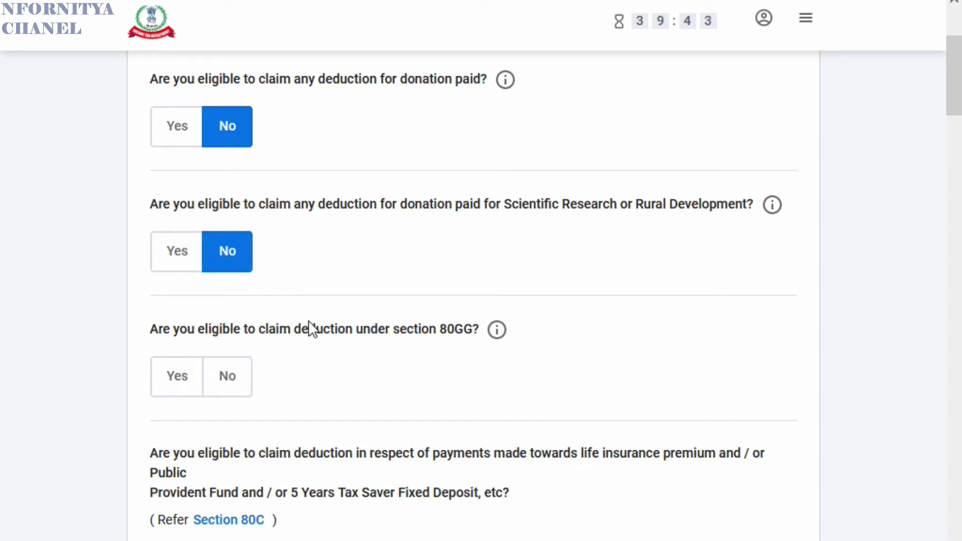
scroll(308, 322, down, 2)
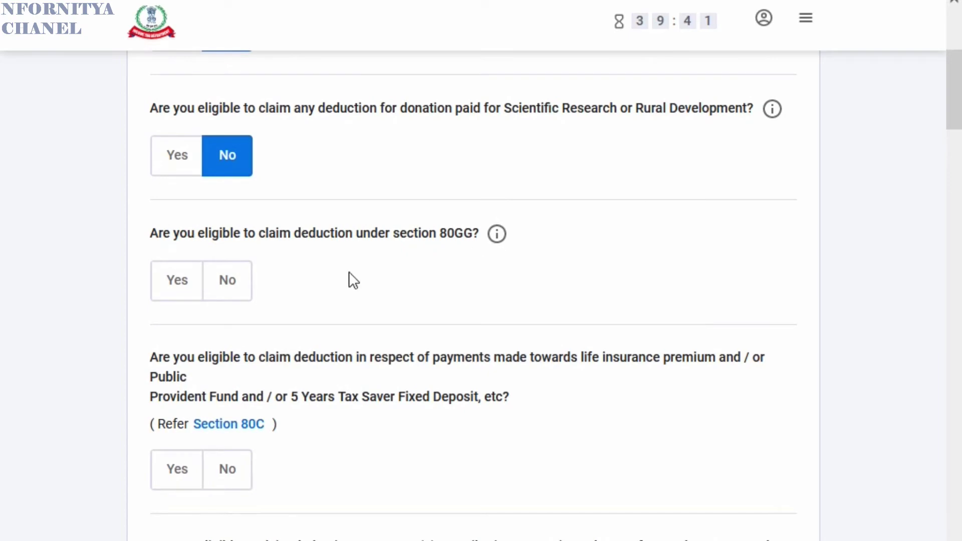
click(227, 293)
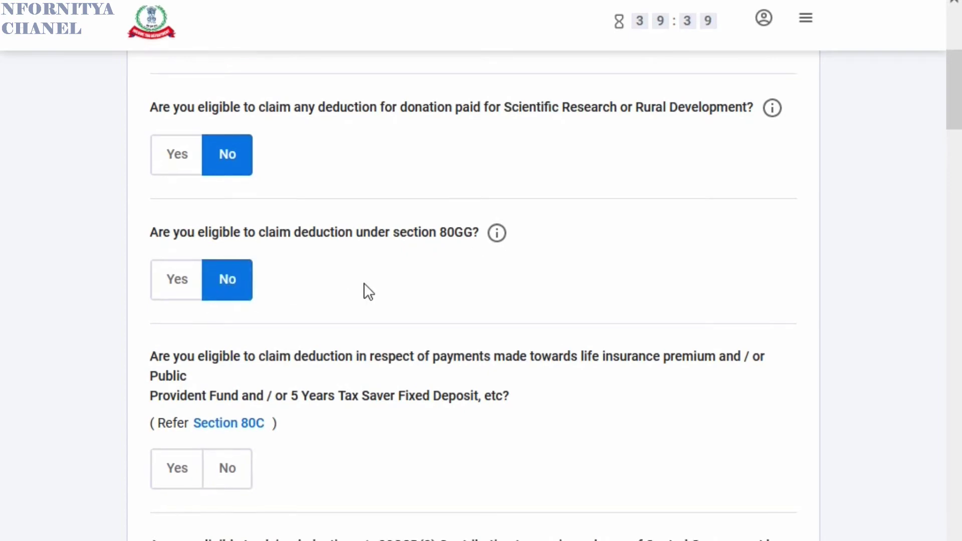
scroll(364, 284, down, 2)
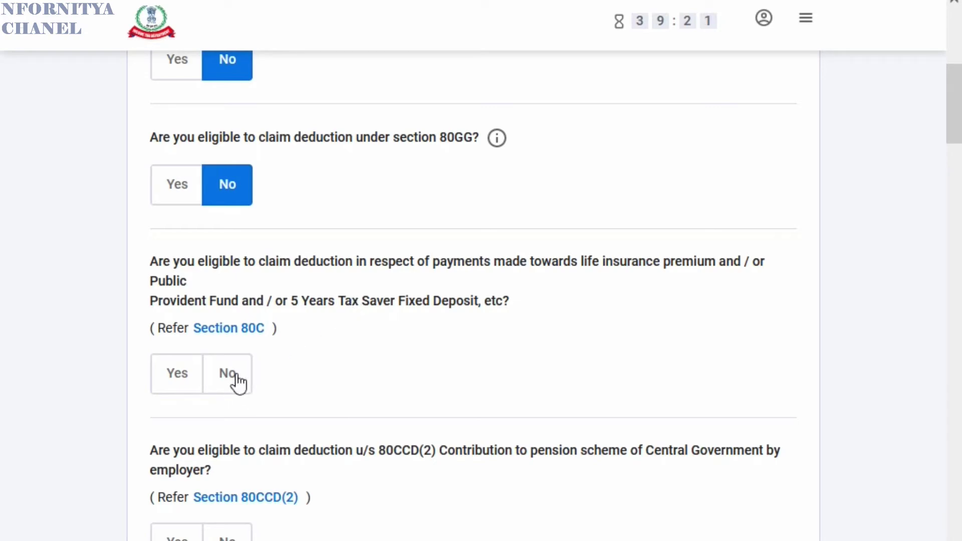
- Claim a Section 80C deduction of 142766
click(169, 379)
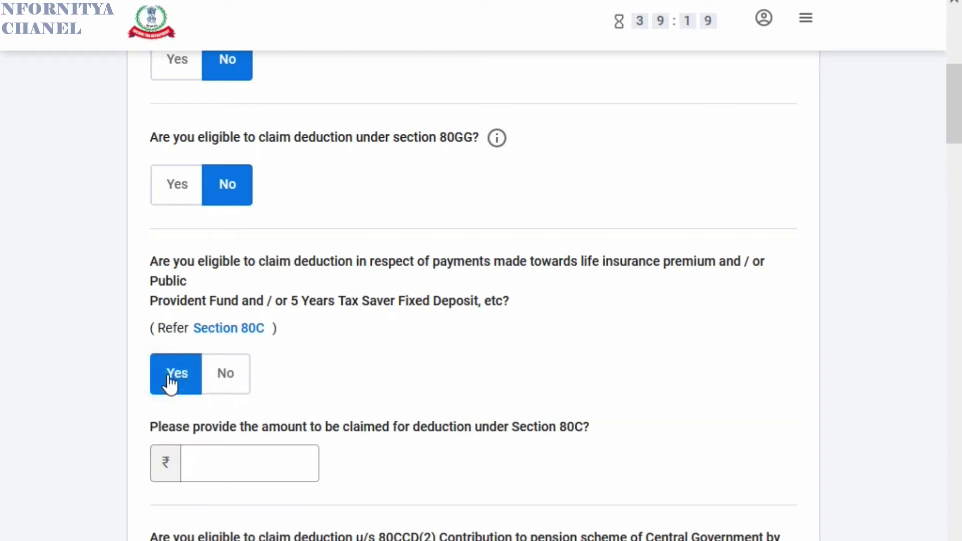
click(211, 471)
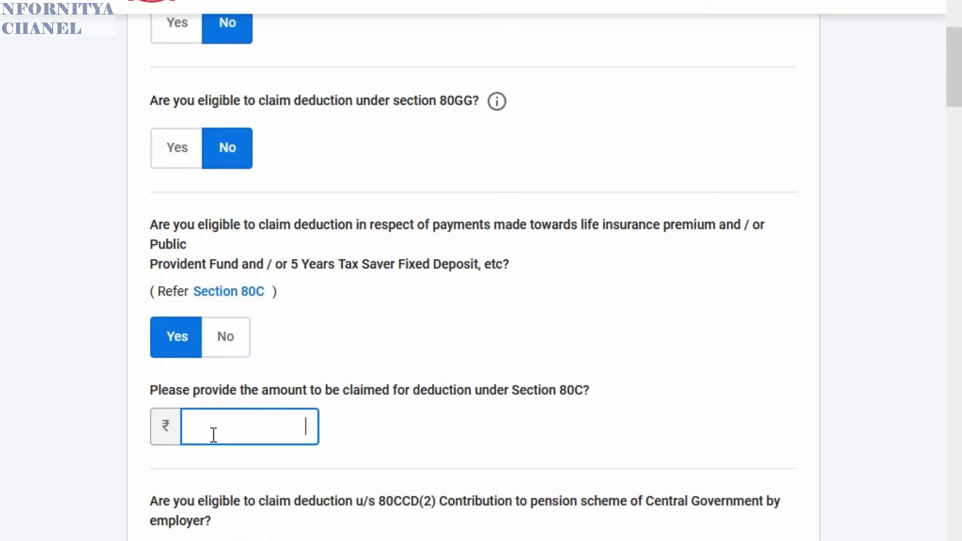
text(142766)
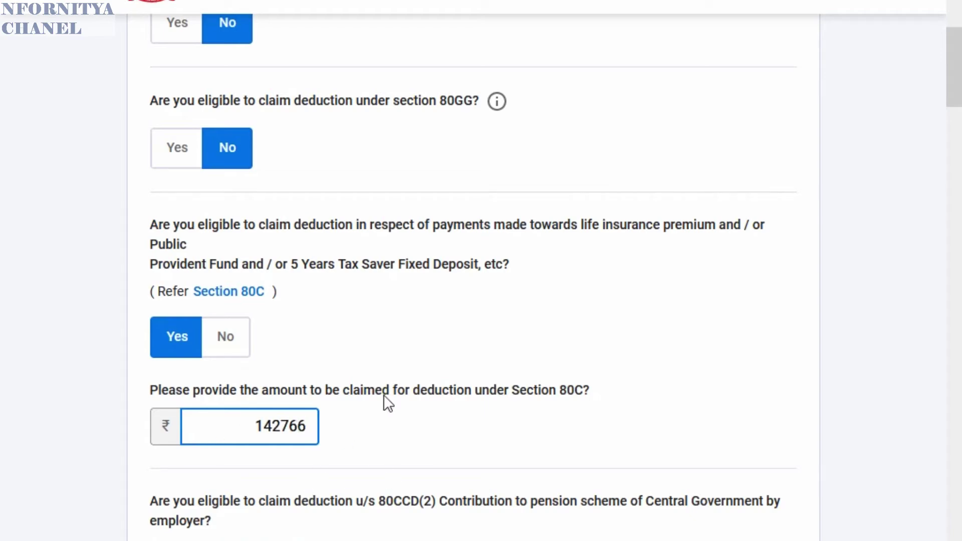
scroll(440, 335, down, 1)
scroll(439, 331, down, 3)
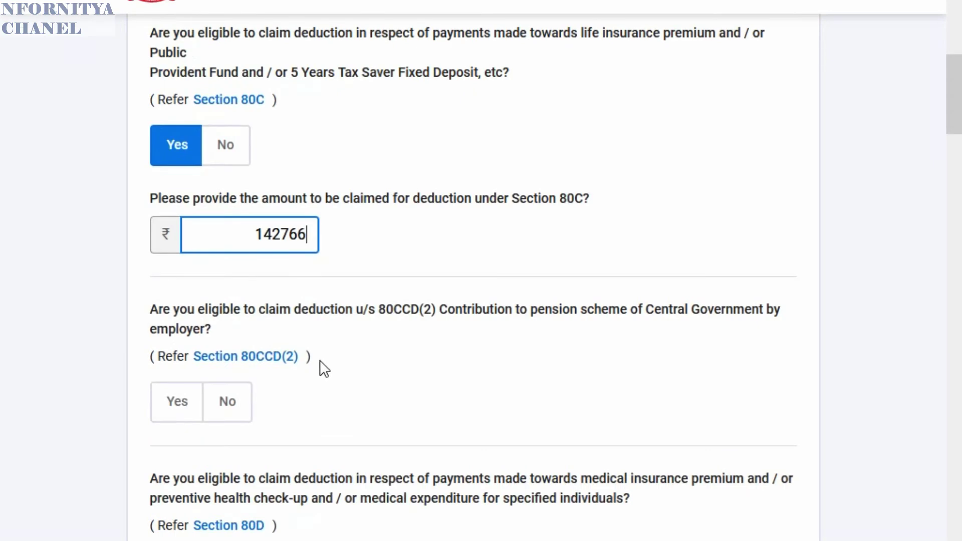
- Claim 7234 under Section 80CCD(2) for the employer's pension contribution
click(177, 402)
scroll(157, 365, down, 3)
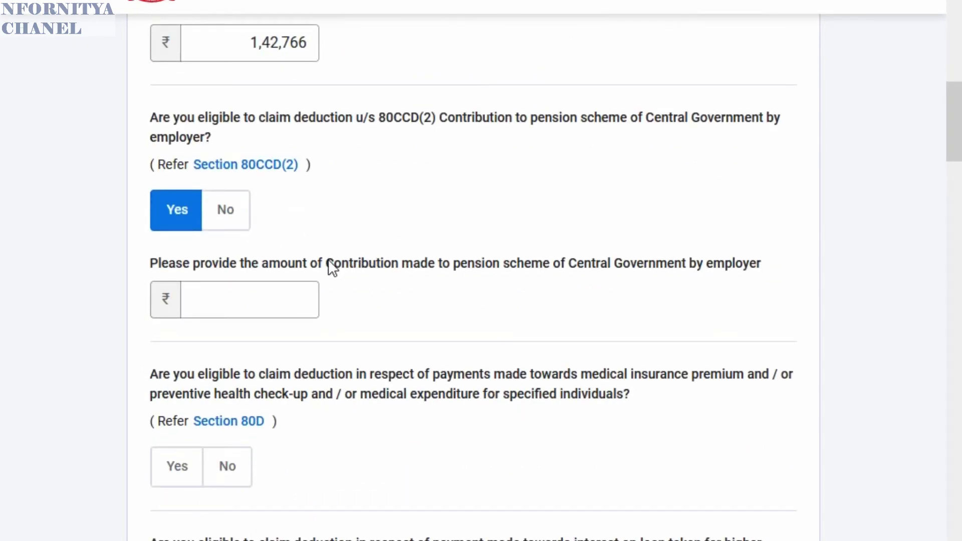
click(198, 303)
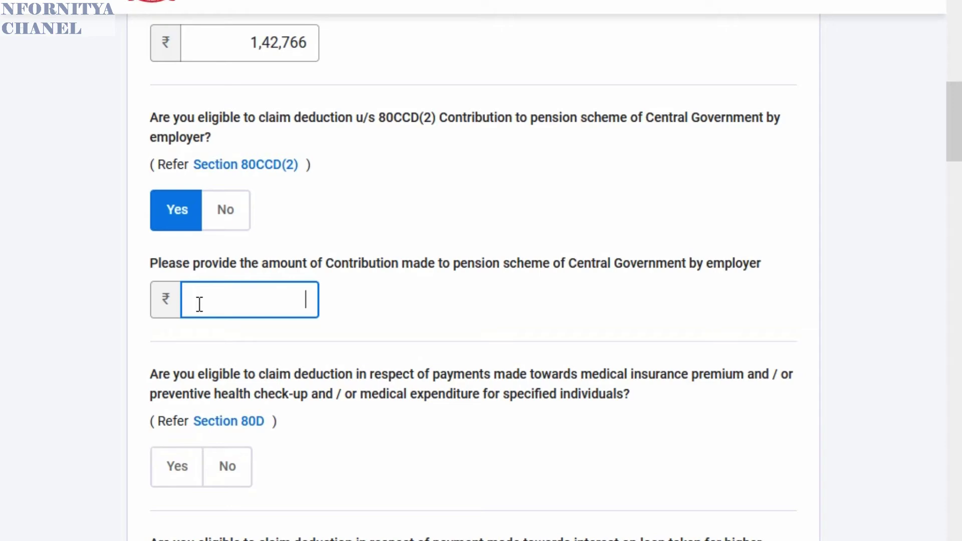
text(7234)
click(440, 305)
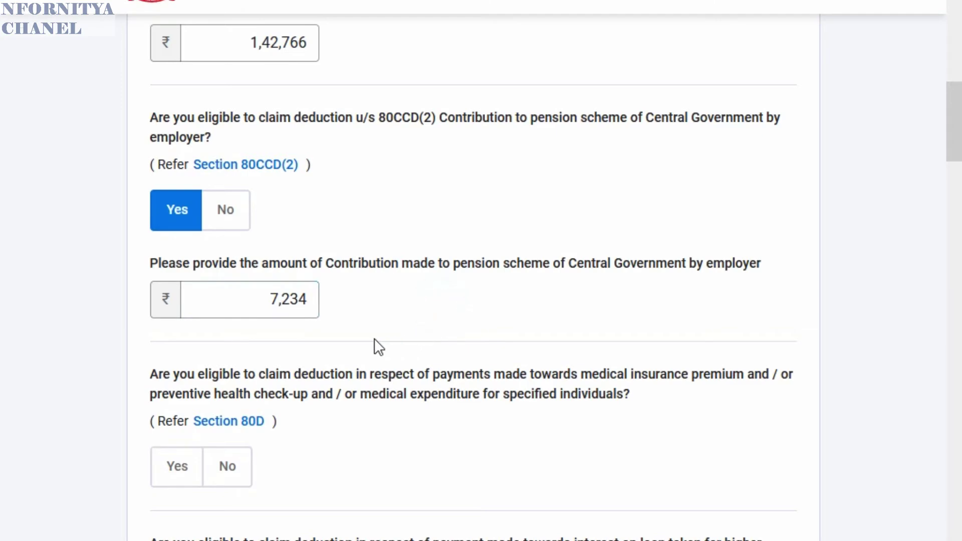
scroll(376, 344, down, 2)
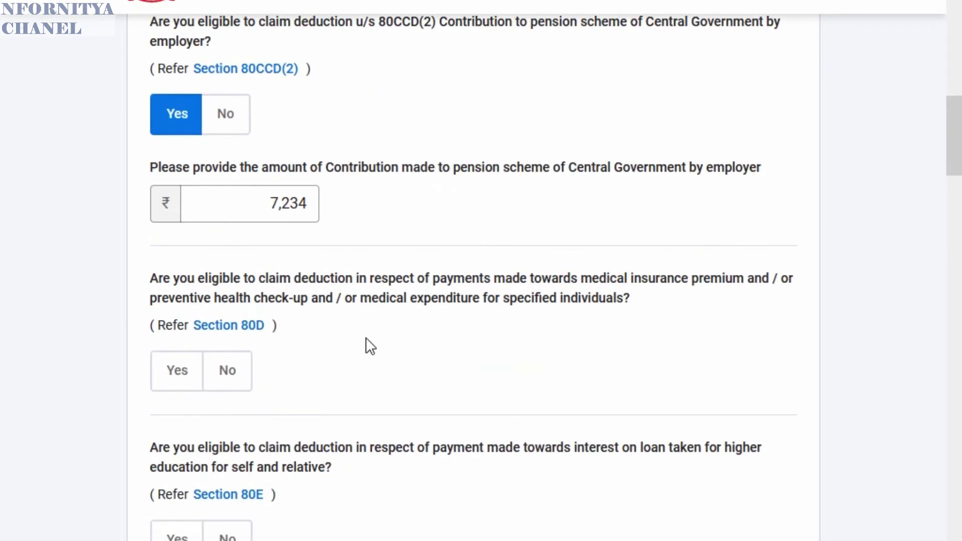
- Answer No to the Section 80D medical insurance and 80E education loan questions
click(230, 376)
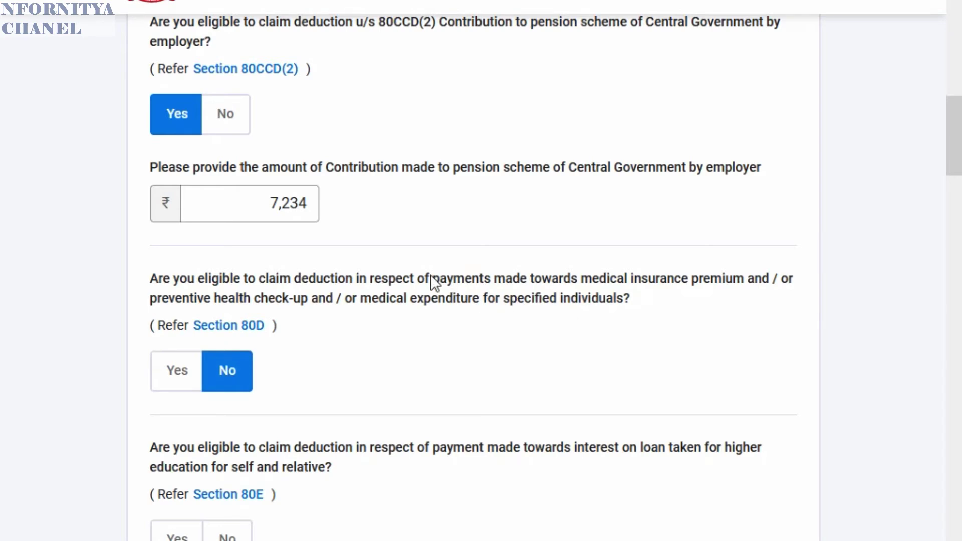
scroll(381, 306, down, 2)
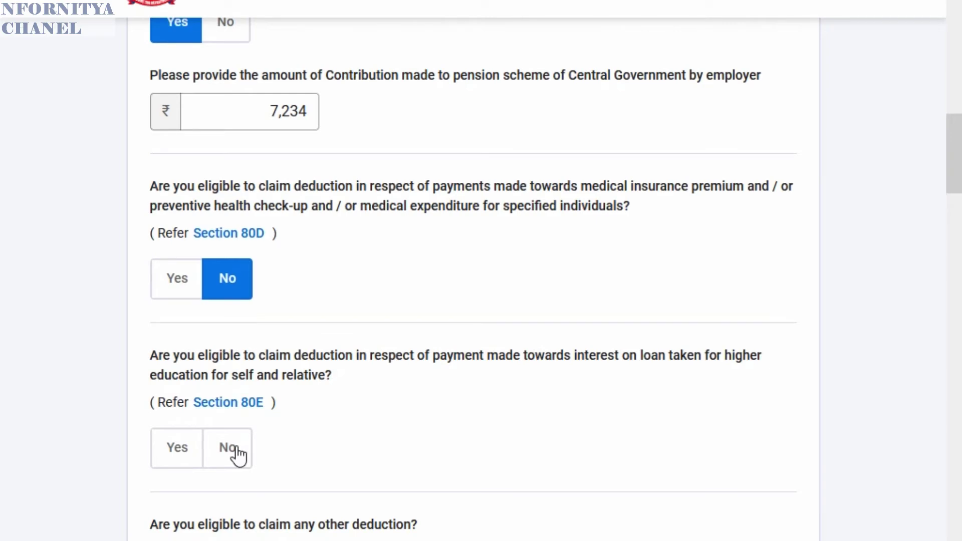
click(237, 446)
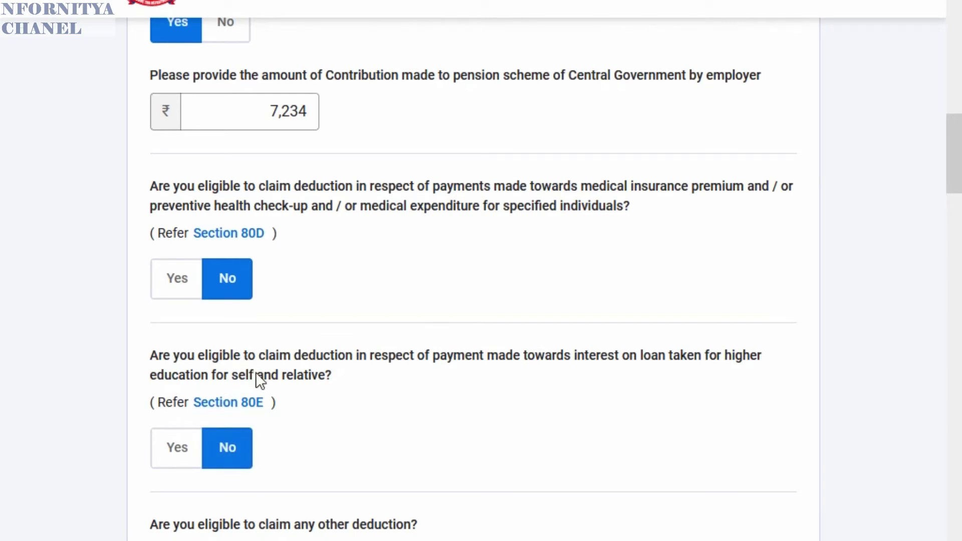
scroll(137, 421, down, 3)
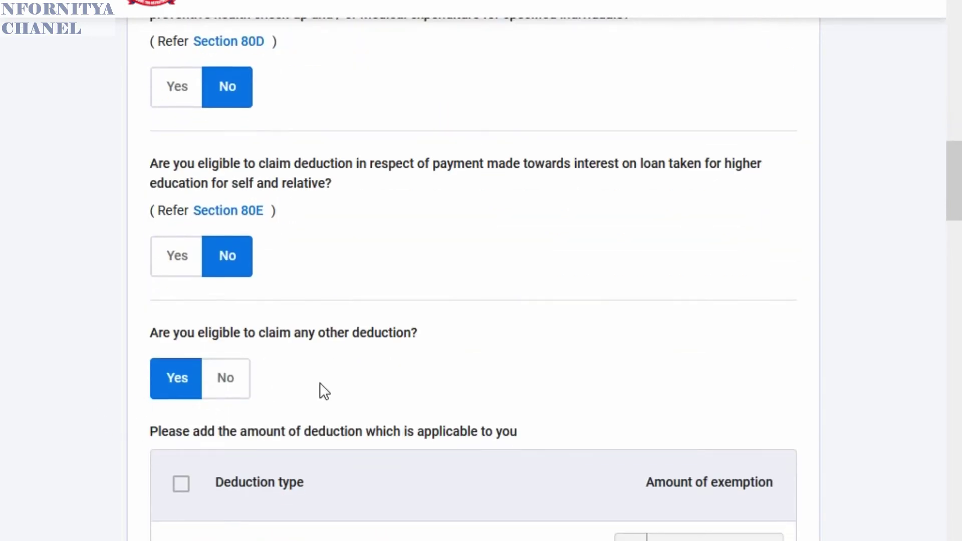
scroll(281, 384, down, 5)
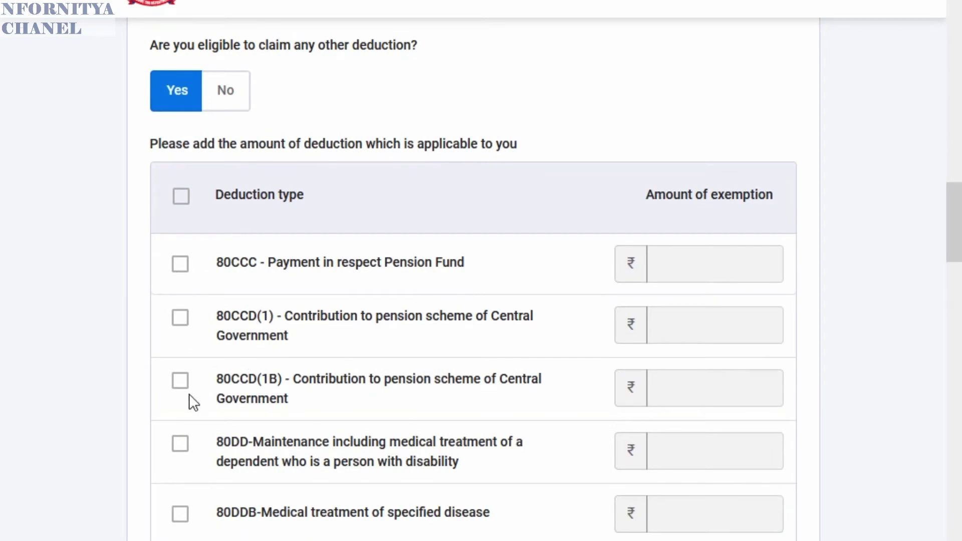
- Claim 80CCD(1) with an amount of 1,50,000
click(181, 325)
click(700, 327)
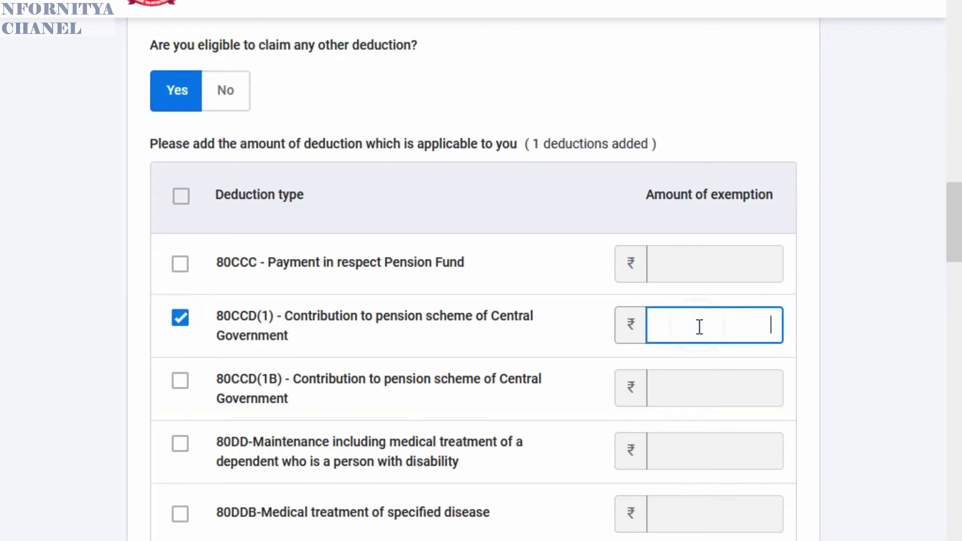
text(150000)
click(567, 341)
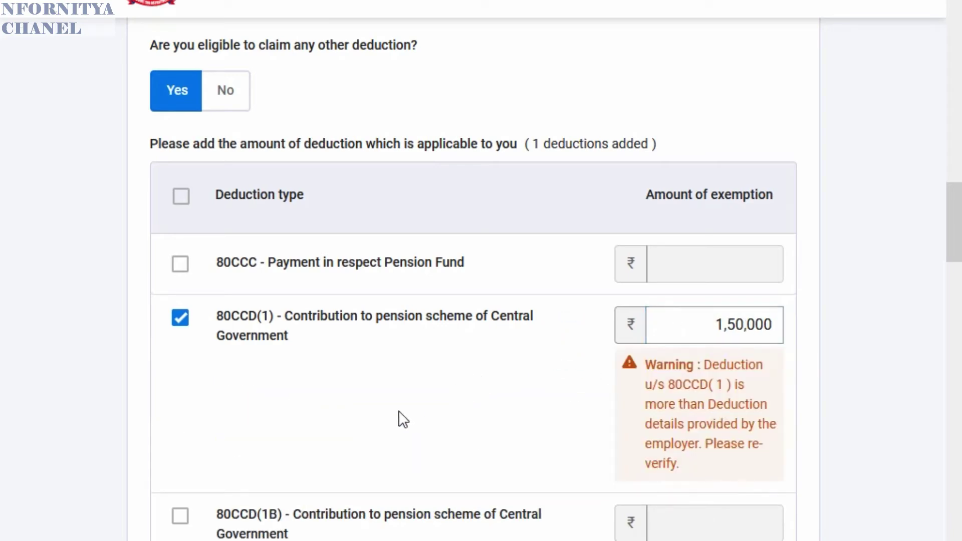
- Claim 80CCD(1B) with an amount of 60,055
scroll(181, 461, down, 2)
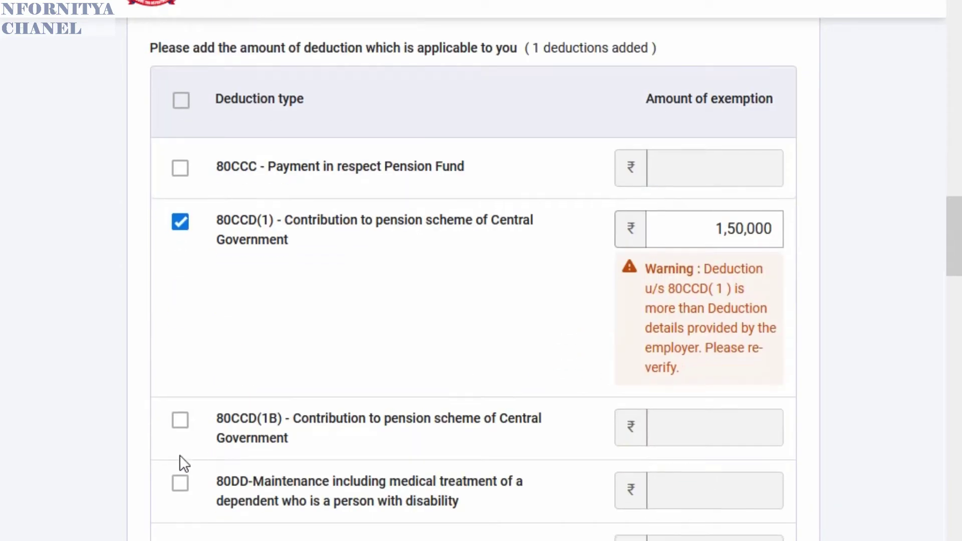
click(179, 420)
click(677, 422)
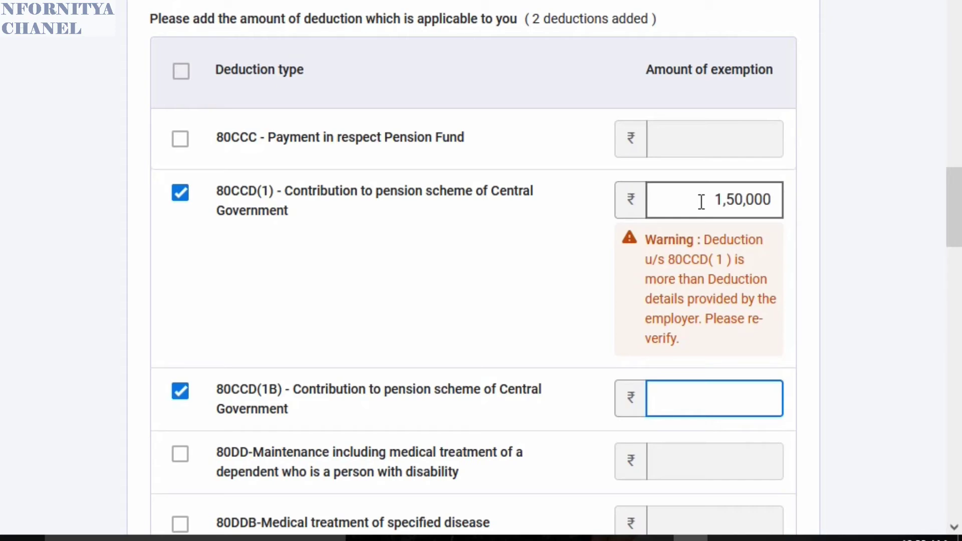
scroll(498, 277, down, 4)
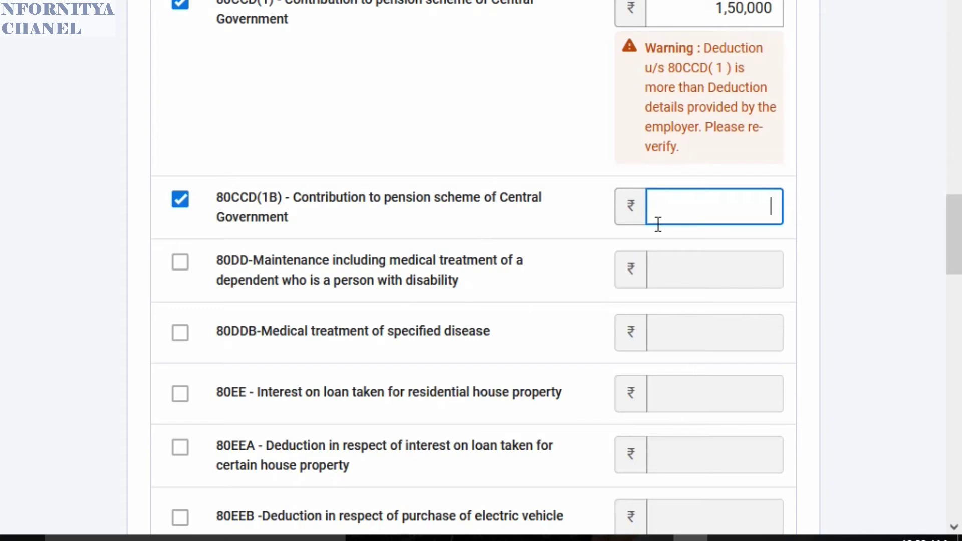
text(60055)
click(573, 226)
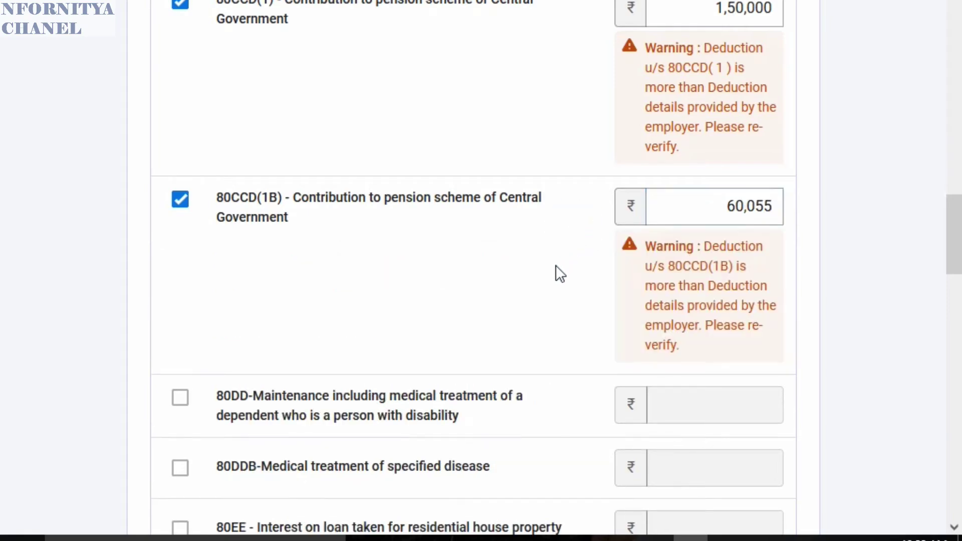
- Tick the 80EEA home-loan interest deduction and enter ₹1,02,484 as its amount
scroll(477, 287, down, 3)
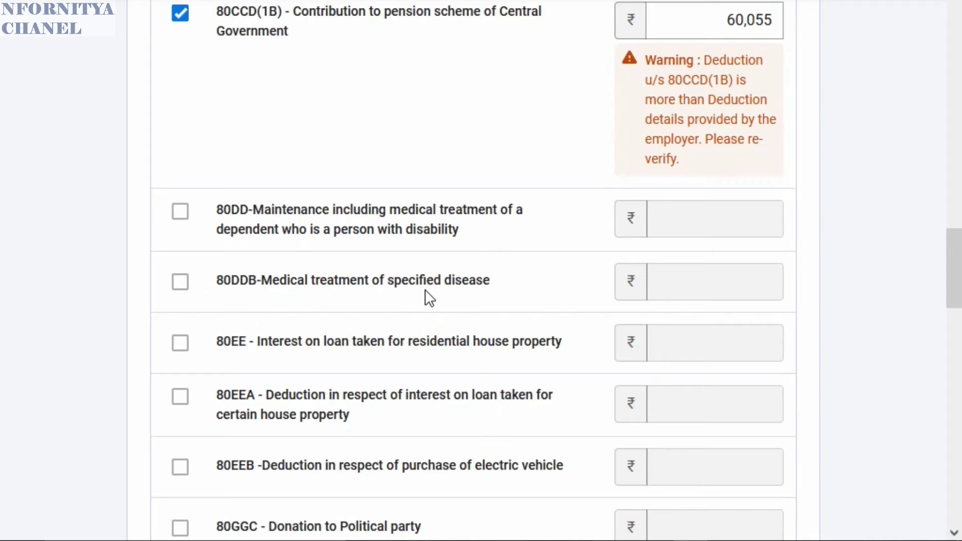
scroll(324, 321, down, 3)
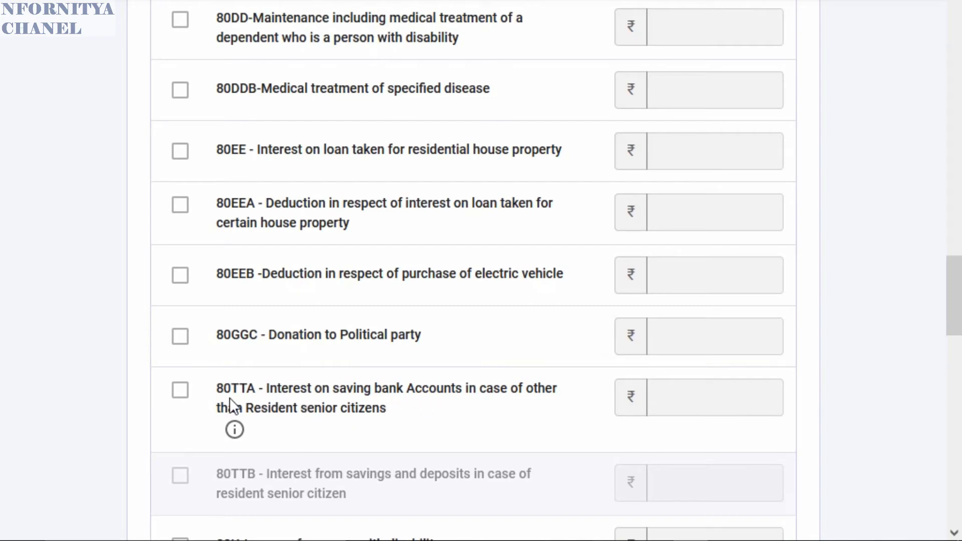
scroll(442, 380, down, 2)
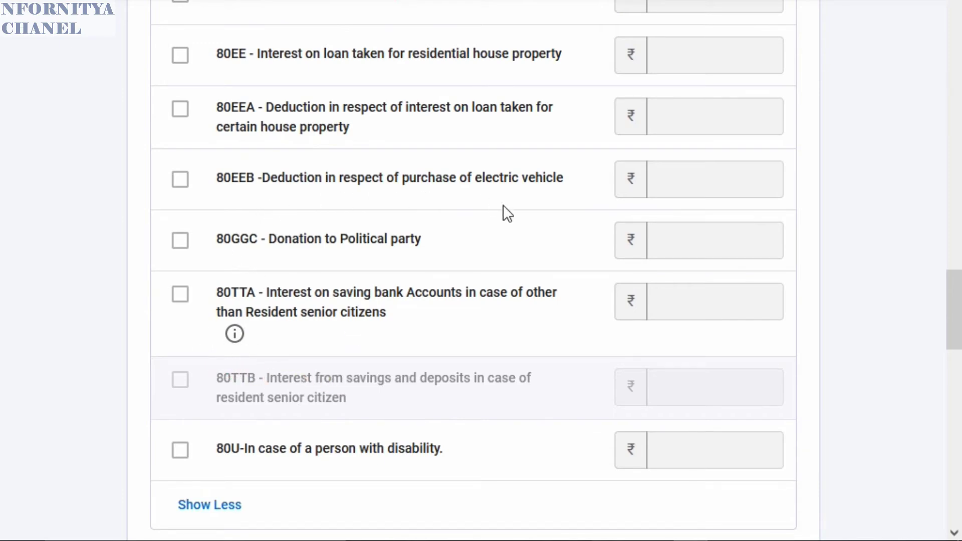
scroll(503, 210, up, 2)
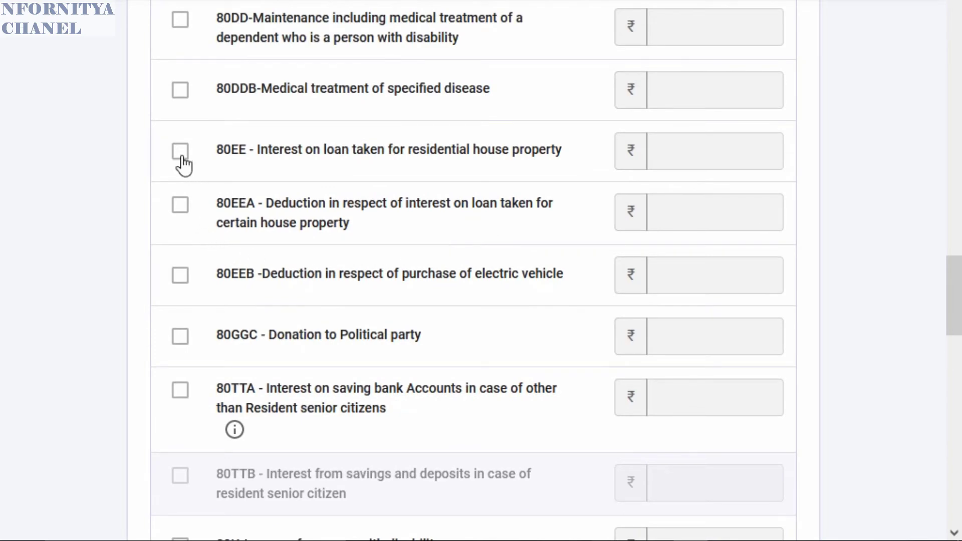
click(181, 205)
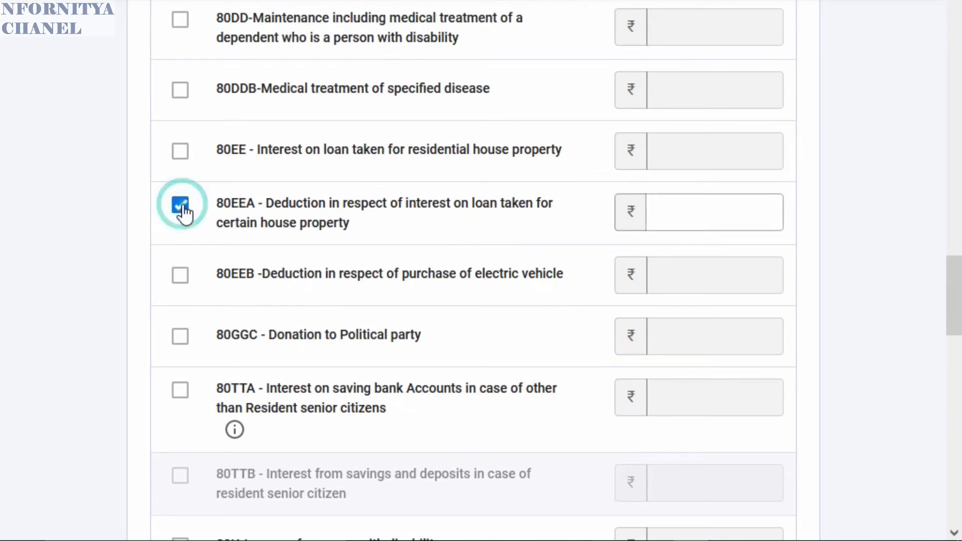
click(670, 216)
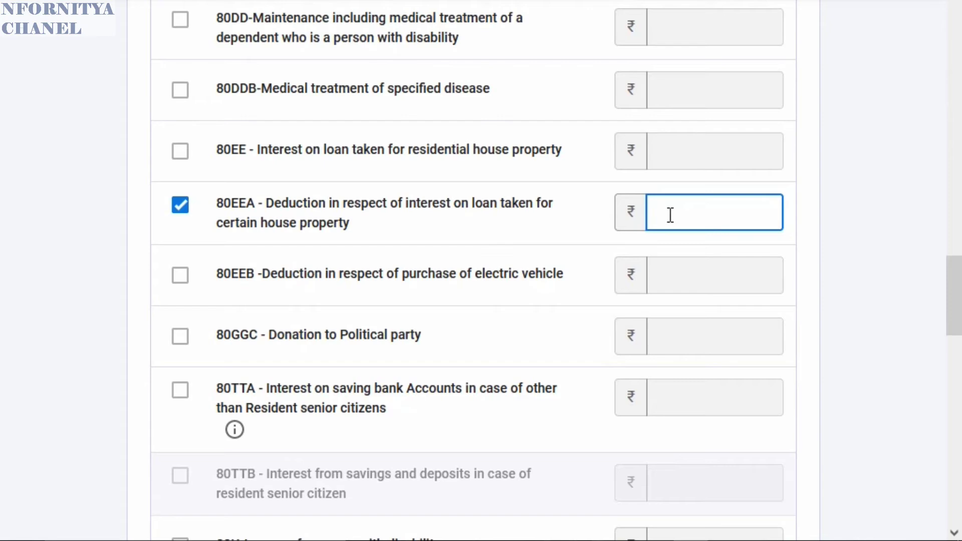
text(1,02,484)
click(876, 231)
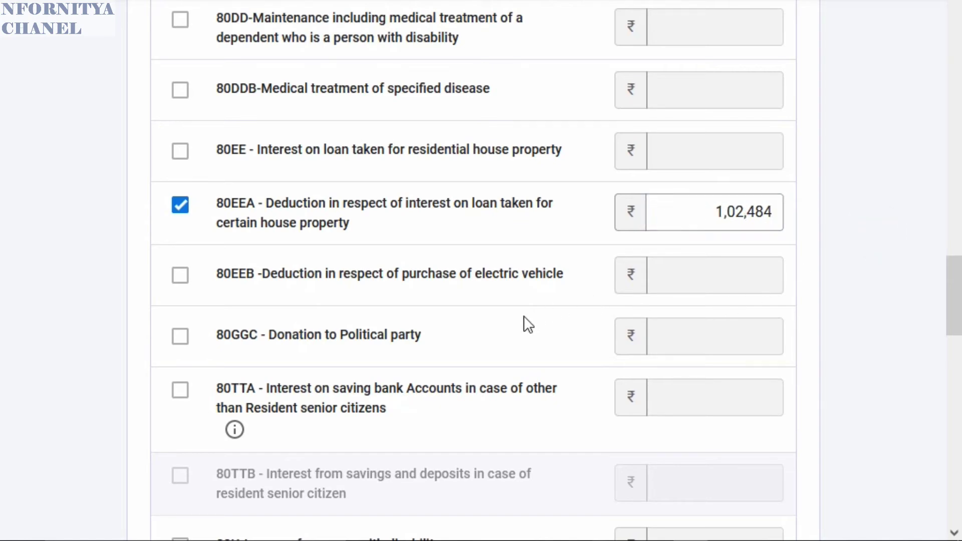
scroll(617, 299, down, 2)
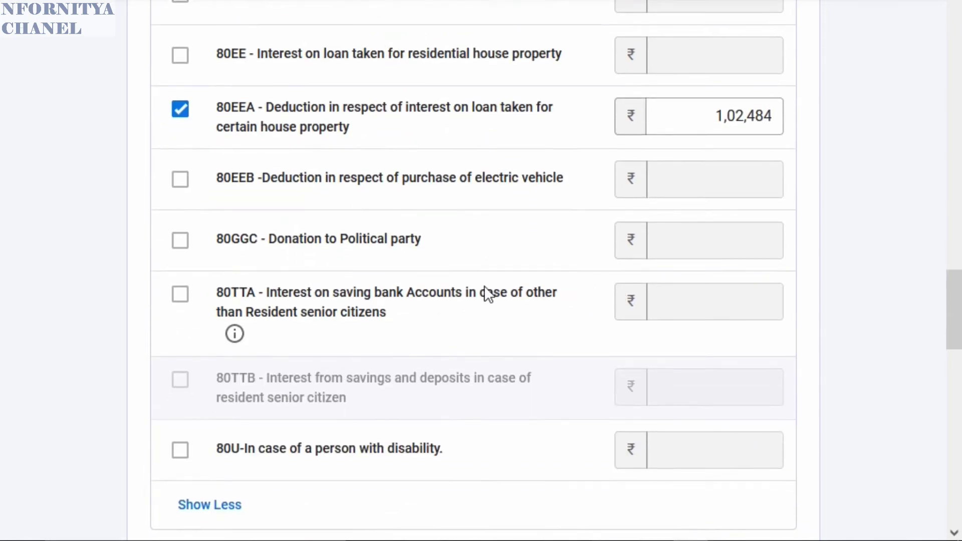
scroll(485, 287, down, 10)
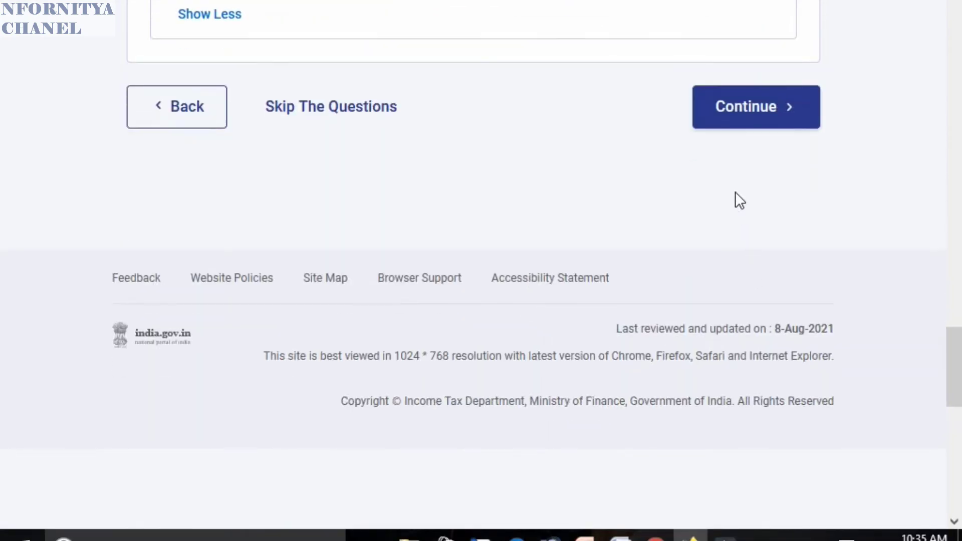
- Continue to Verify your deductions and review the cards down to the ₹3,79,834 total
click(767, 111)
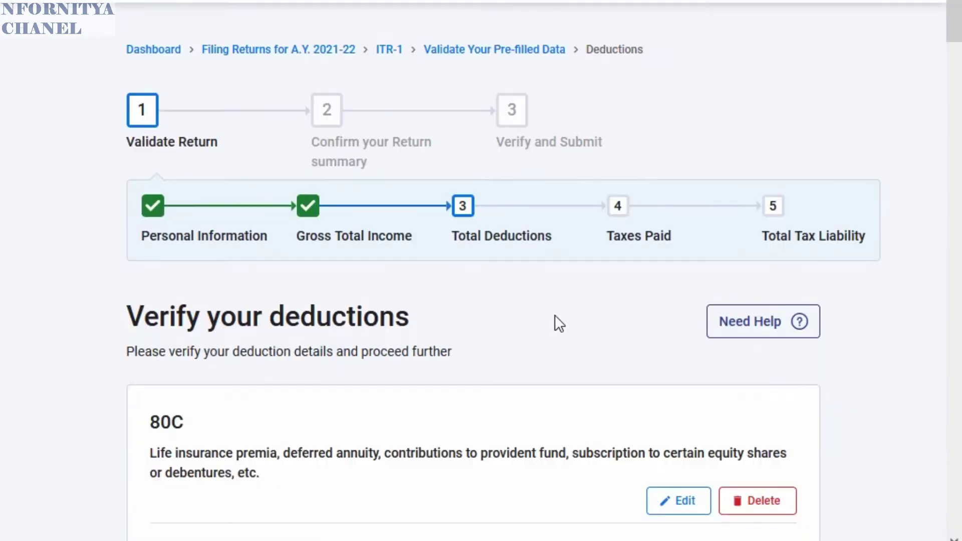
scroll(536, 318, down, 13)
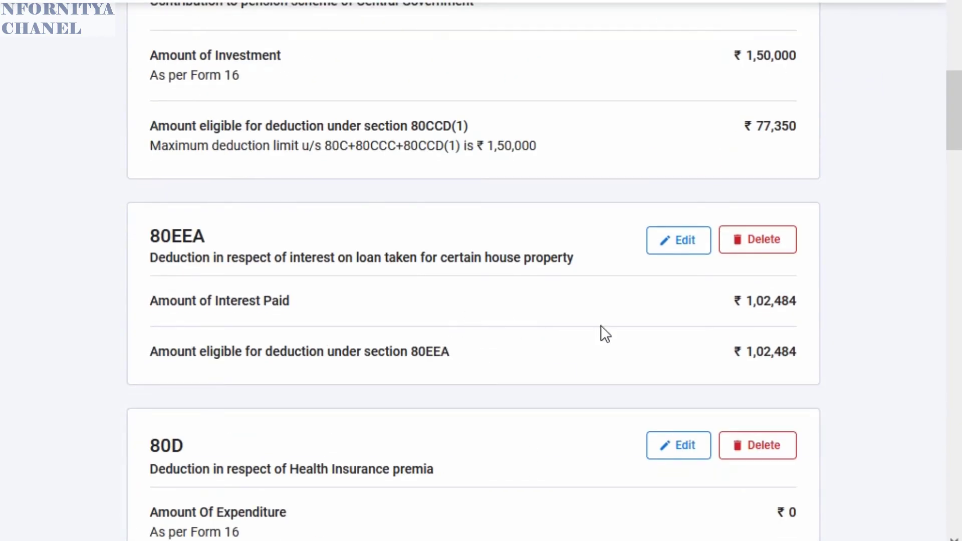
scroll(601, 329, down, 6)
scroll(541, 313, down, 4)
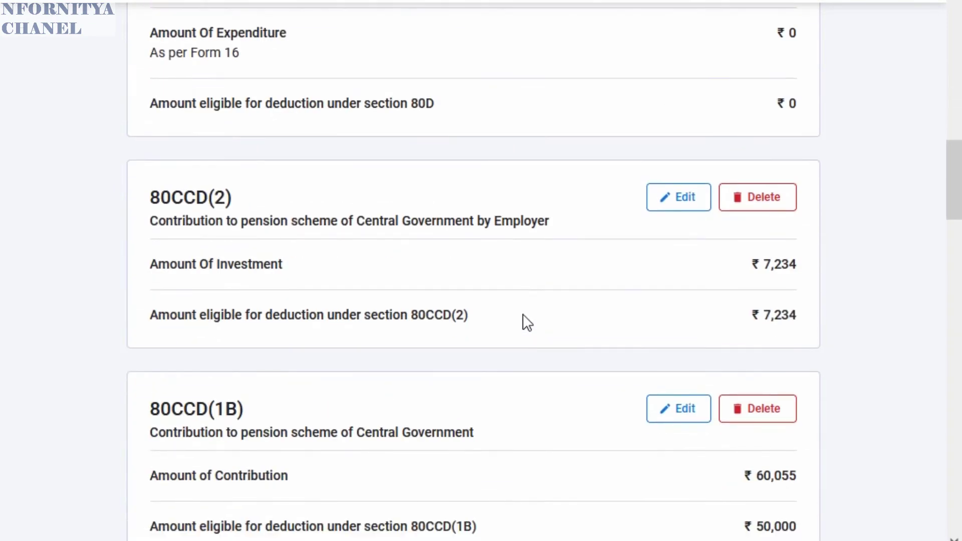
scroll(498, 331, down, 13)
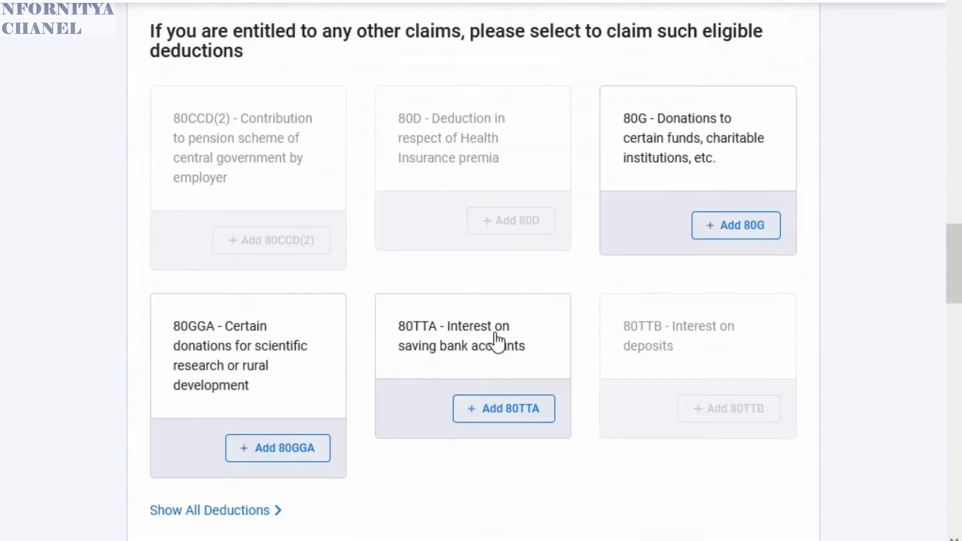
scroll(495, 333, down, 4)
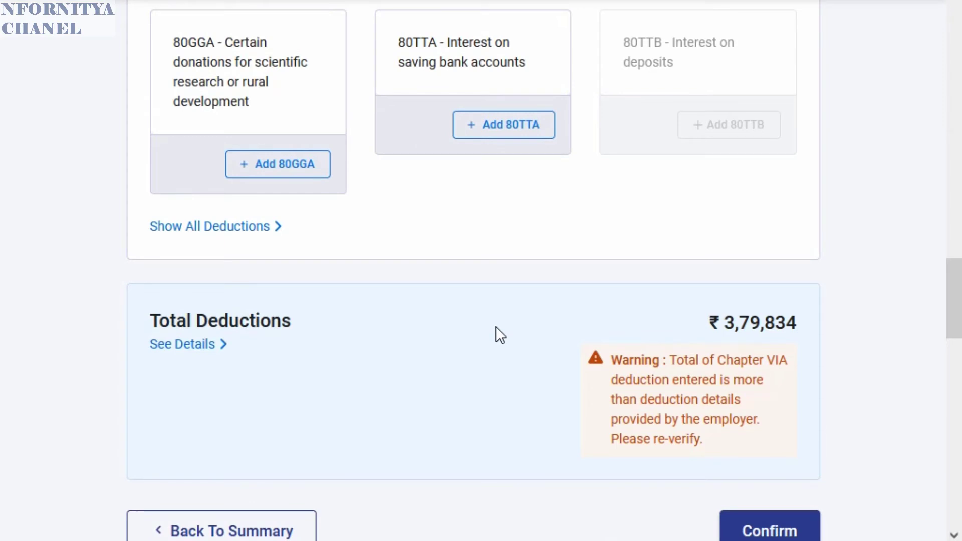
scroll(502, 324, up, 2)
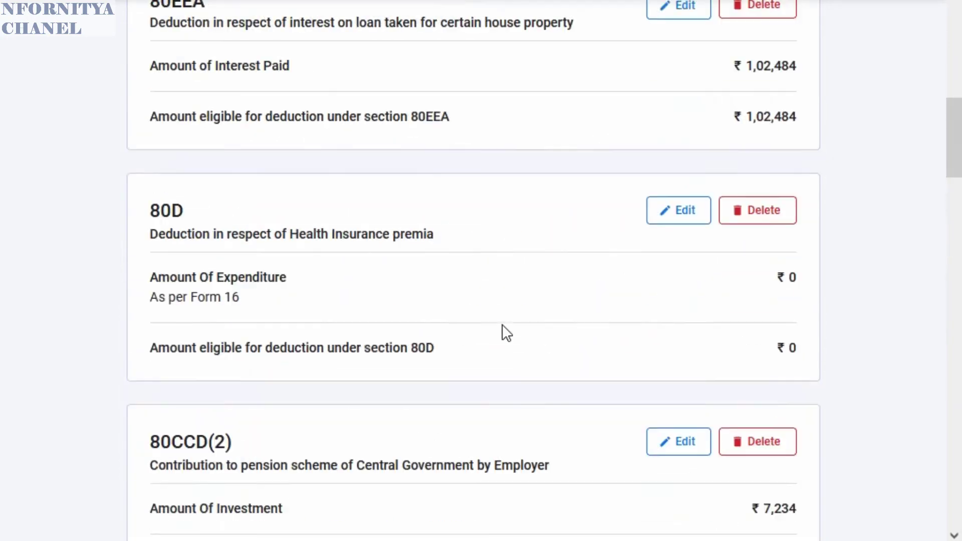
scroll(502, 326, up, 10)
scroll(502, 334, up, 2)
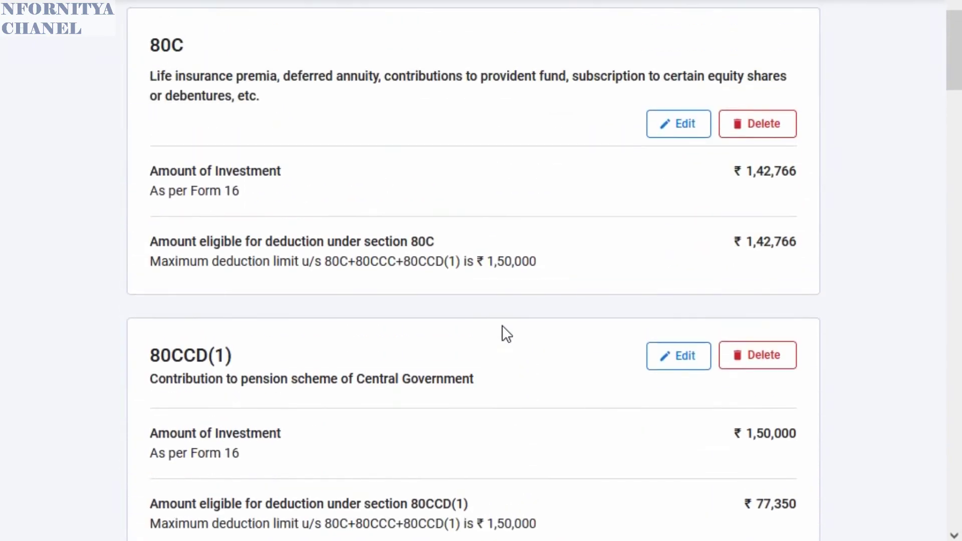
scroll(502, 331, up, 4)
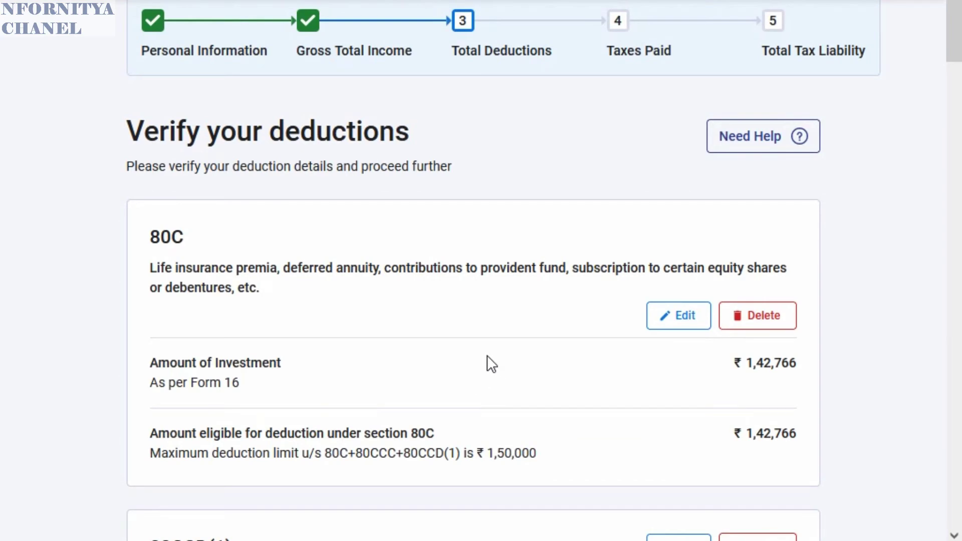
scroll(487, 357, down, 4)
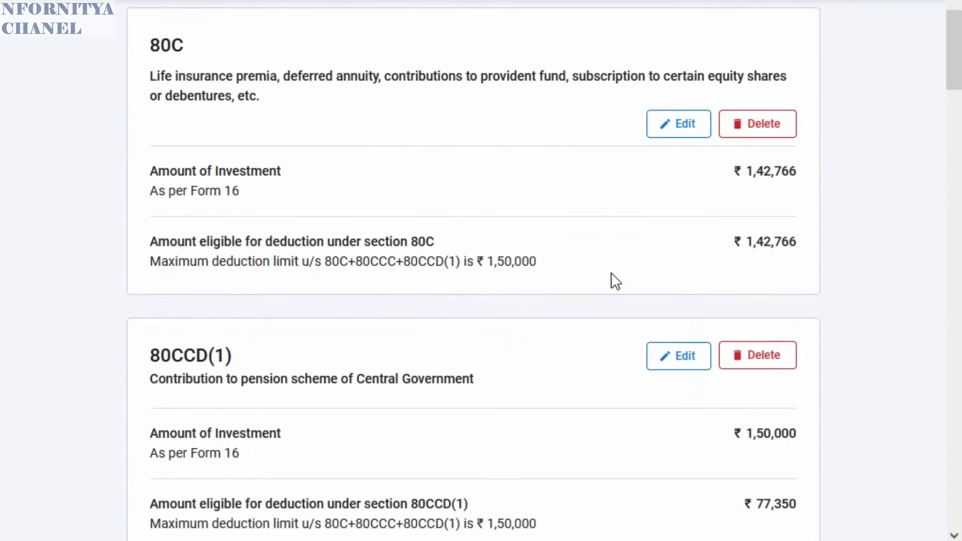
- Edit the 80C deduction and save it unchanged at ₹1,42,766
click(686, 131)
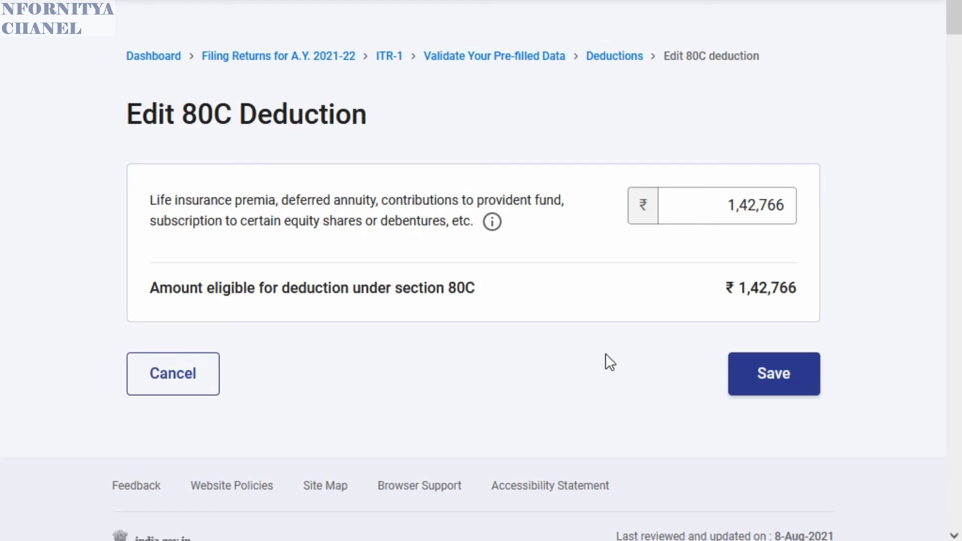
click(780, 387)
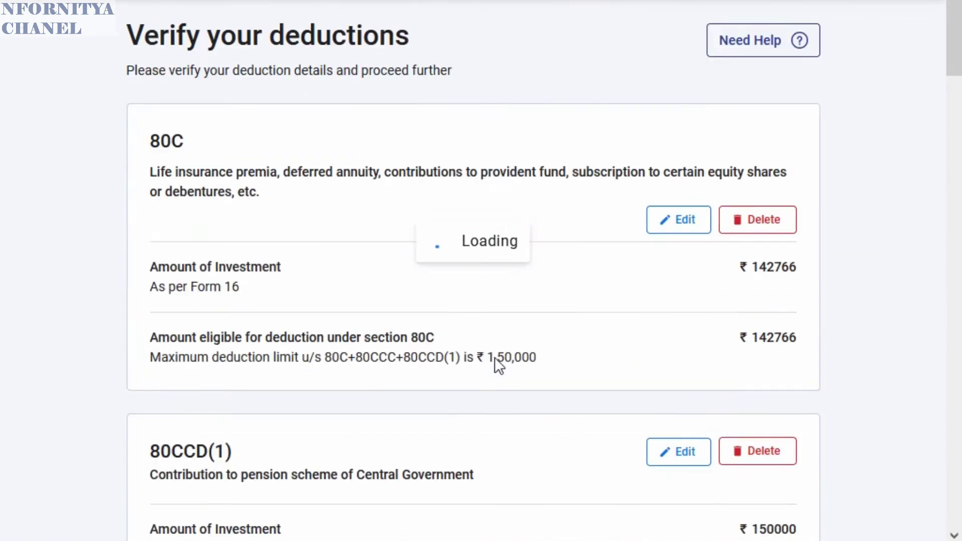
scroll(361, 376, down, 4)
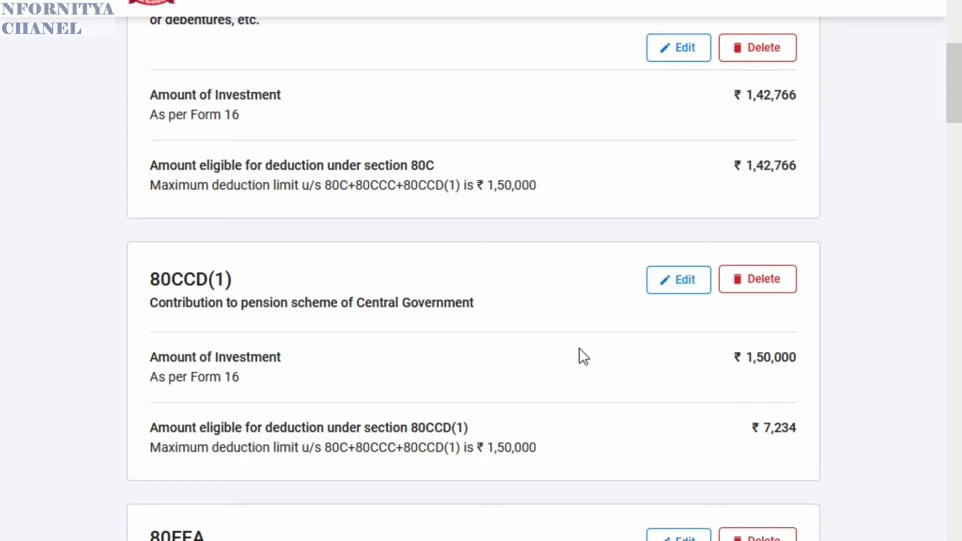
scroll(543, 373, down, 5)
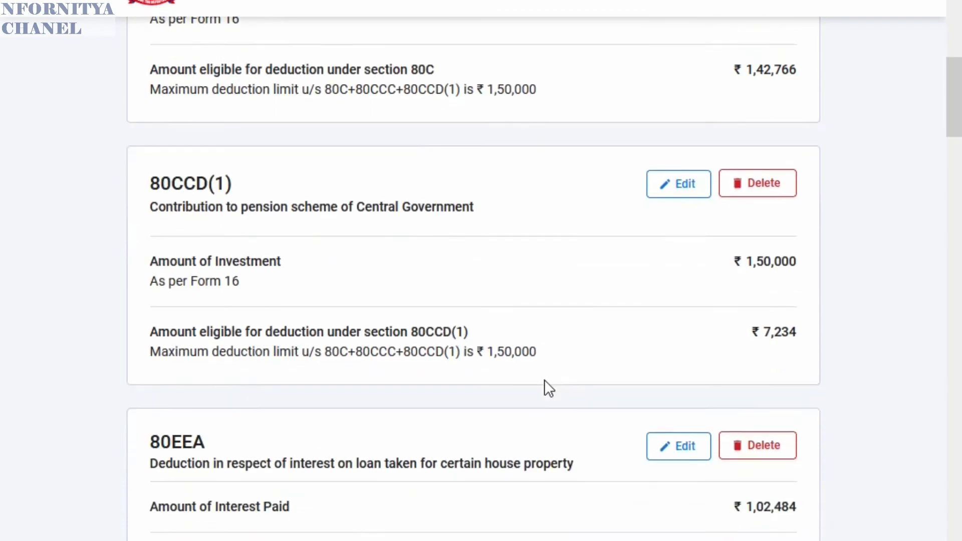
- Edit the 80EEA deduction and save it with interest paid kept at ₹1,02,484
click(679, 257)
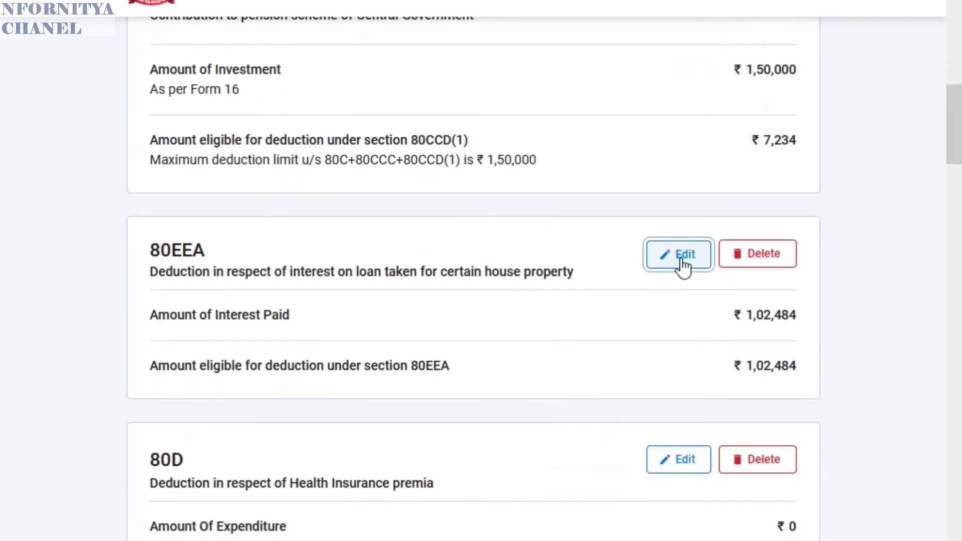
scroll(452, 331, down, 4)
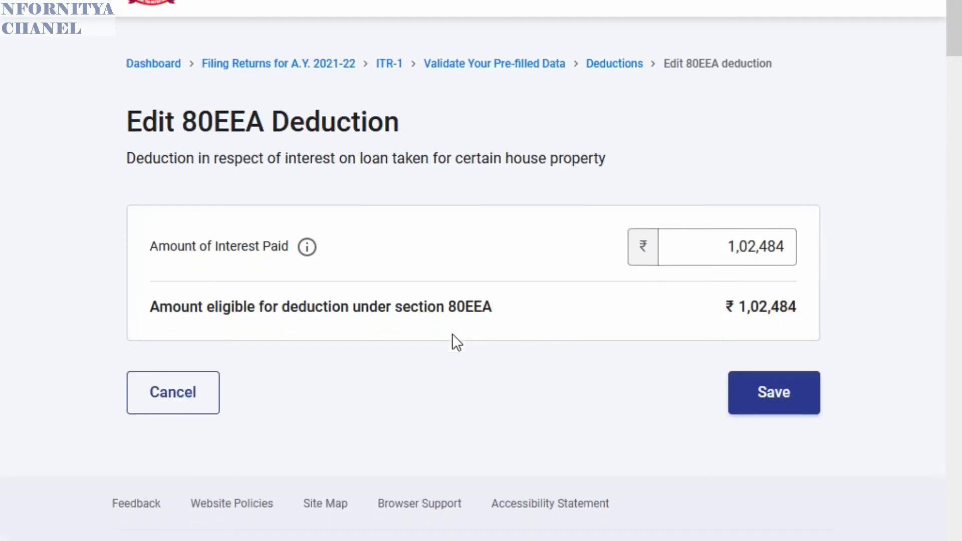
scroll(451, 321, up, 3)
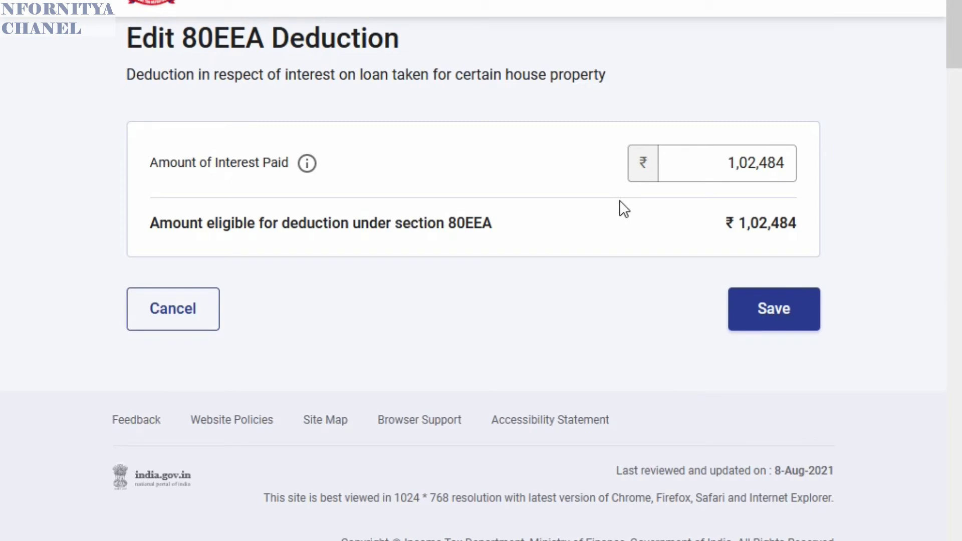
click(775, 309)
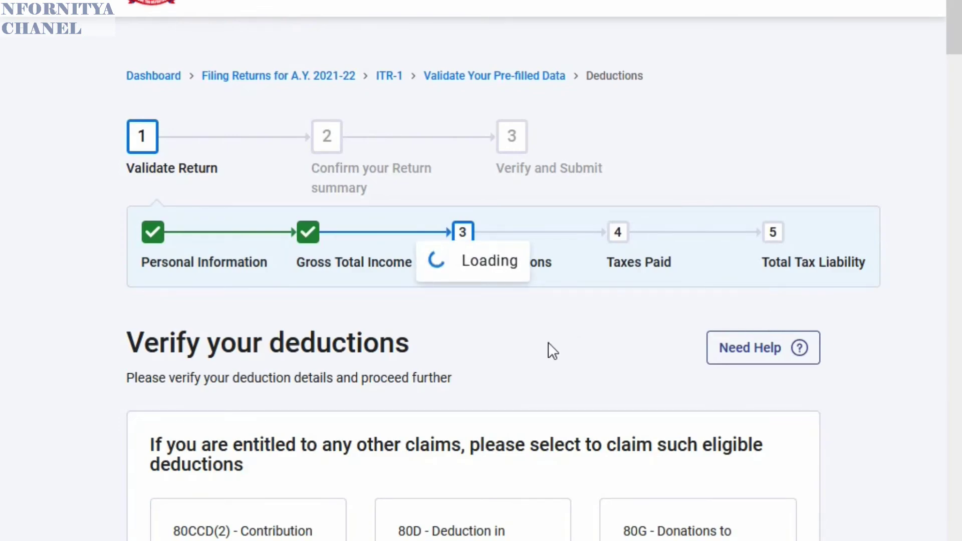
scroll(548, 346, down, 15)
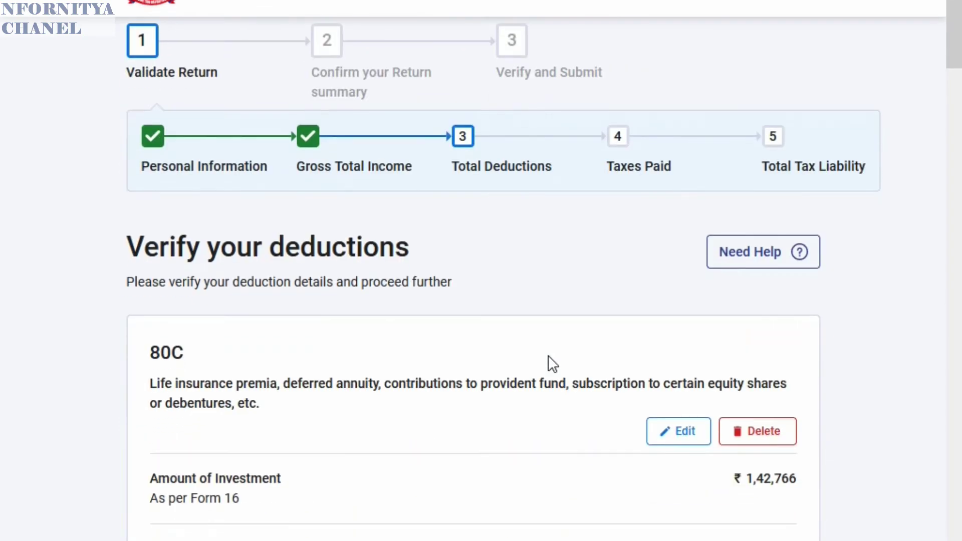
scroll(549, 356, down, 6)
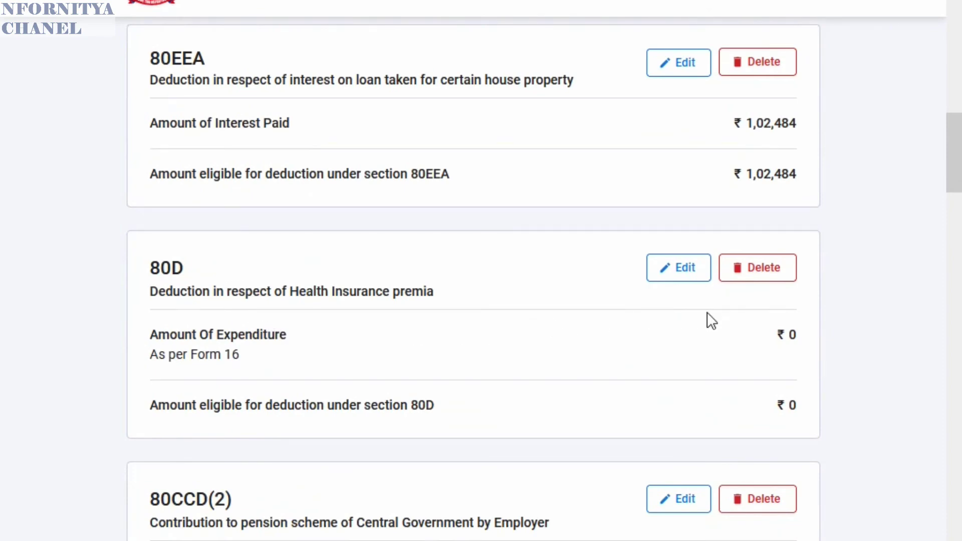
scroll(364, 340, down, 2)
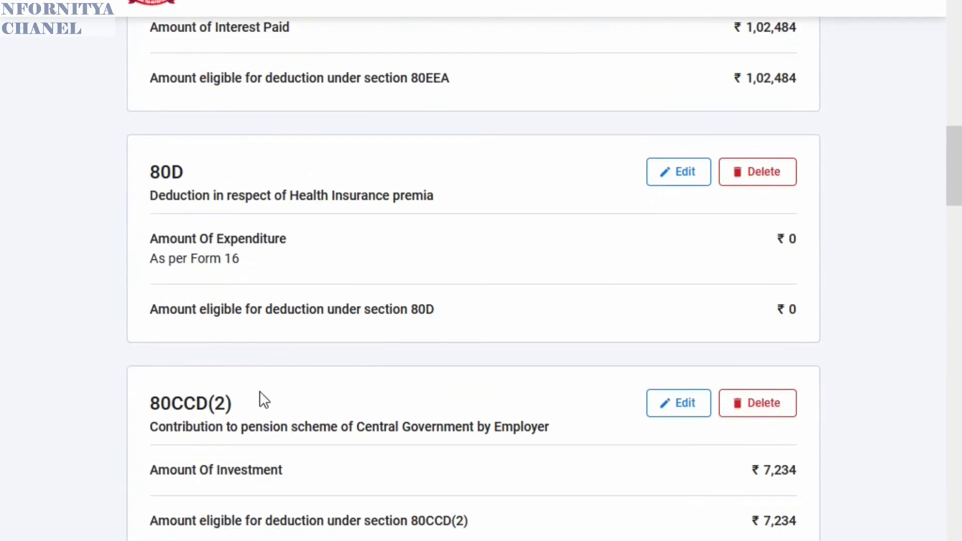
scroll(404, 409, down, 2)
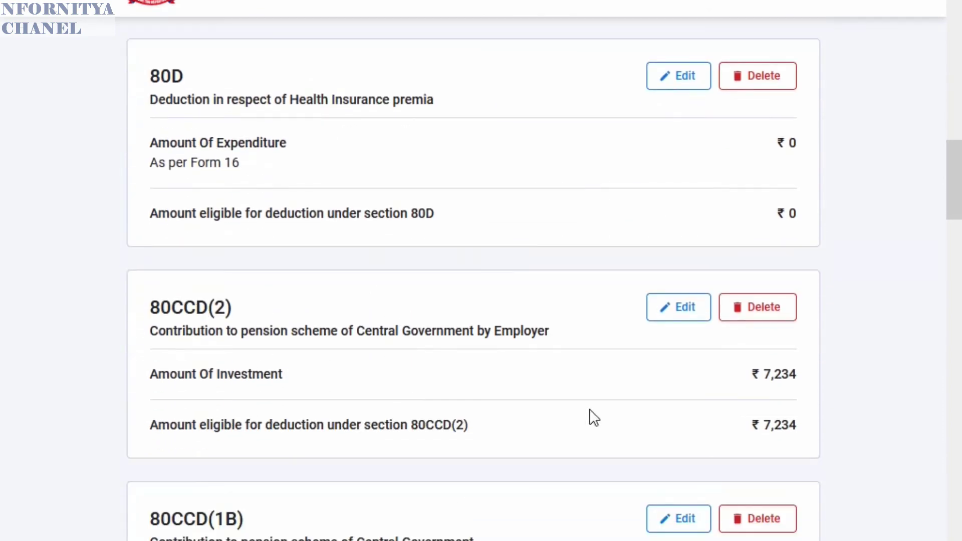
- Change the 80CCD(2) contribution amount from 7,234 to 67,289 and save it
click(678, 313)
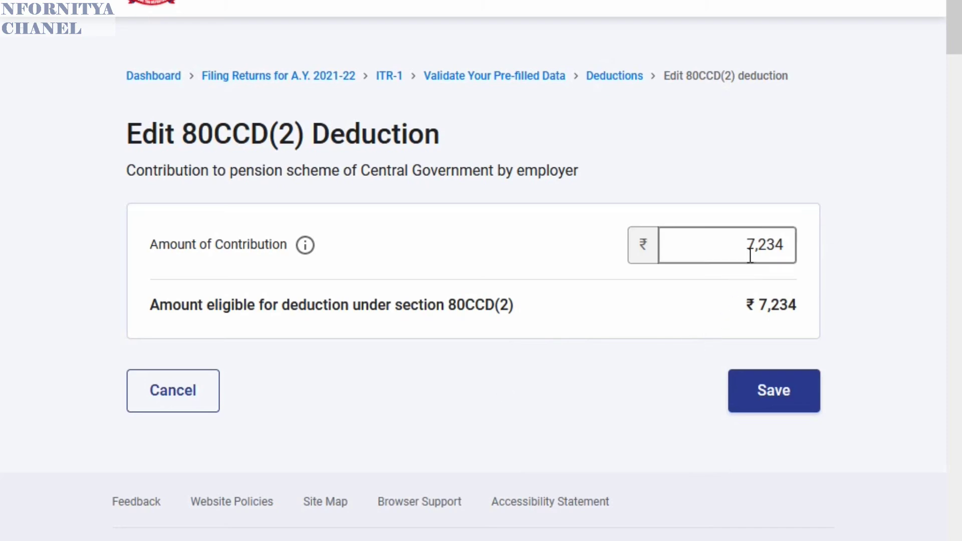
drag(741, 242, 815, 239)
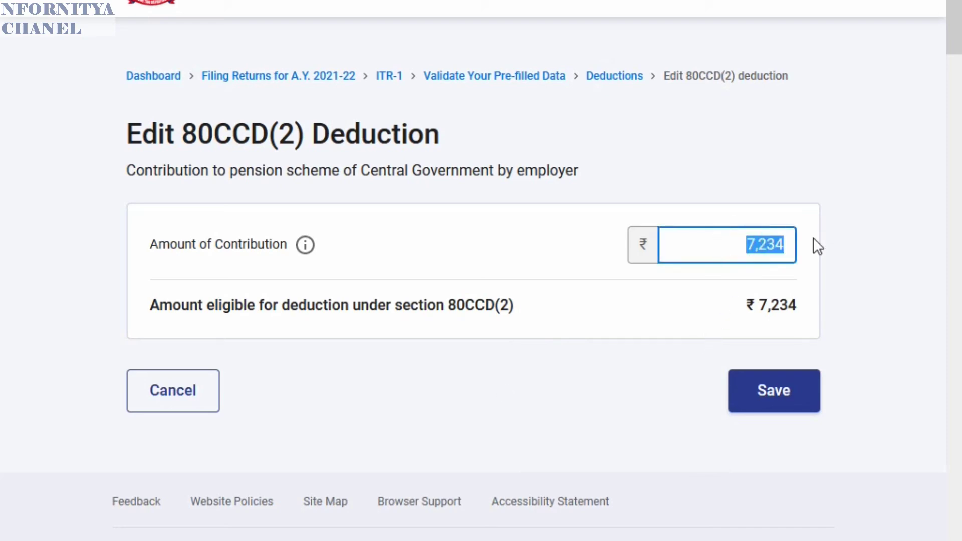
text(67)
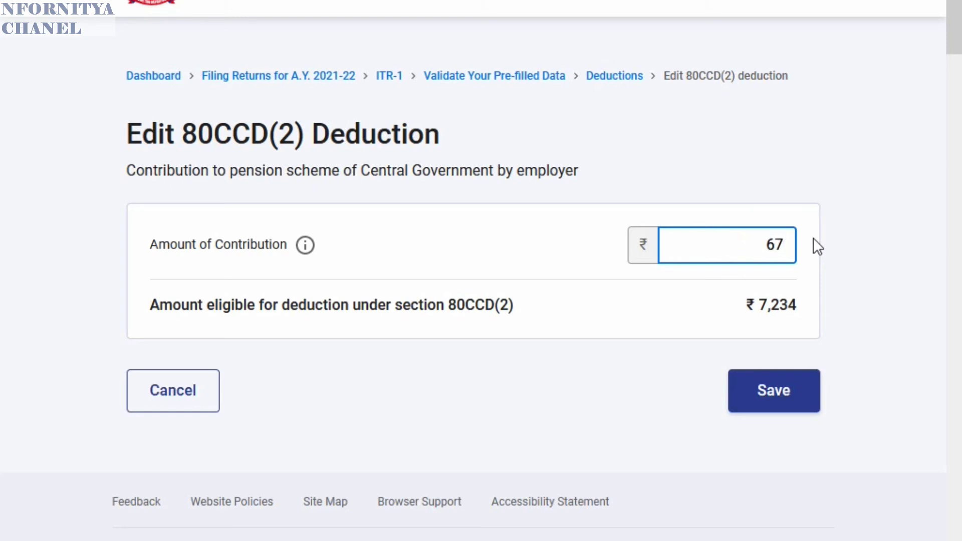
text(289)
click(757, 396)
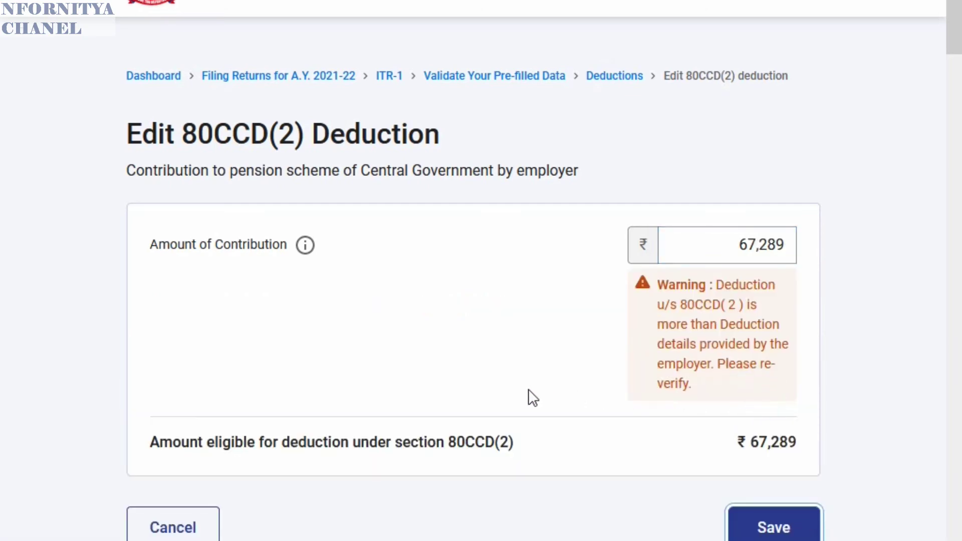
scroll(552, 326, down, 2)
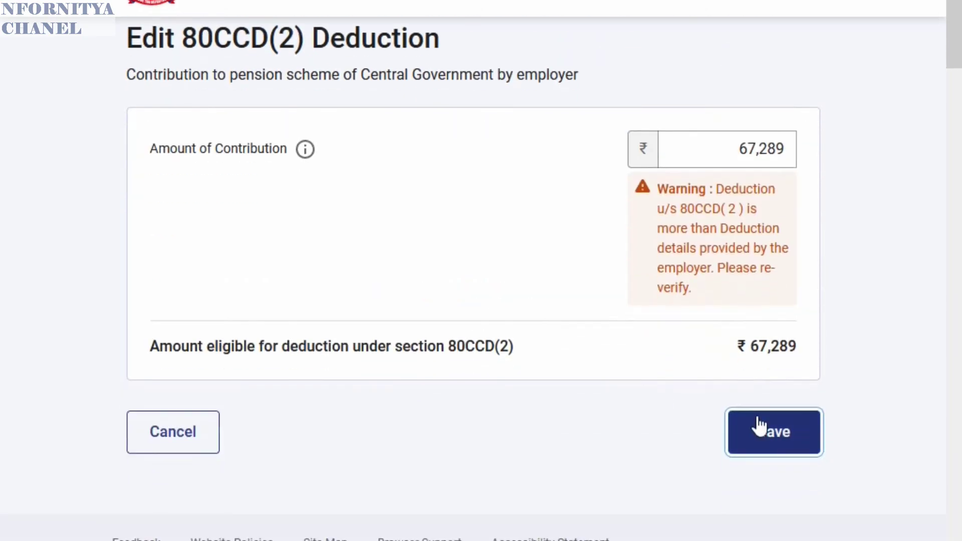
click(781, 451)
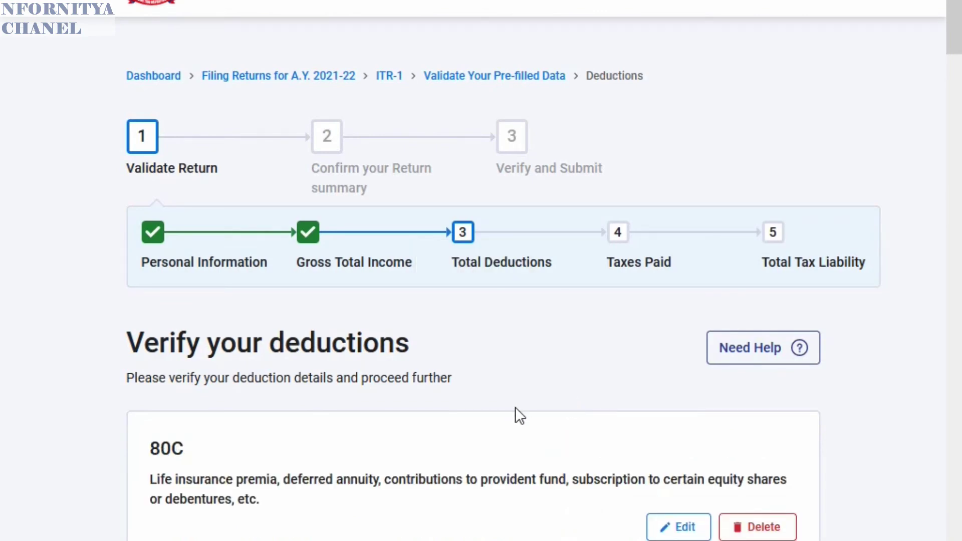
scroll(515, 407, down, 5)
scroll(499, 355, down, 3)
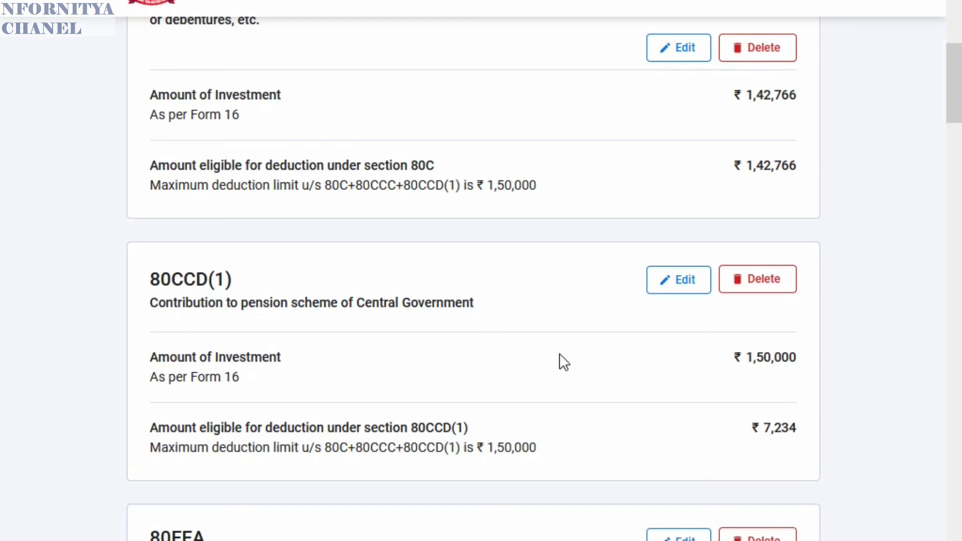
scroll(581, 350, up, 5)
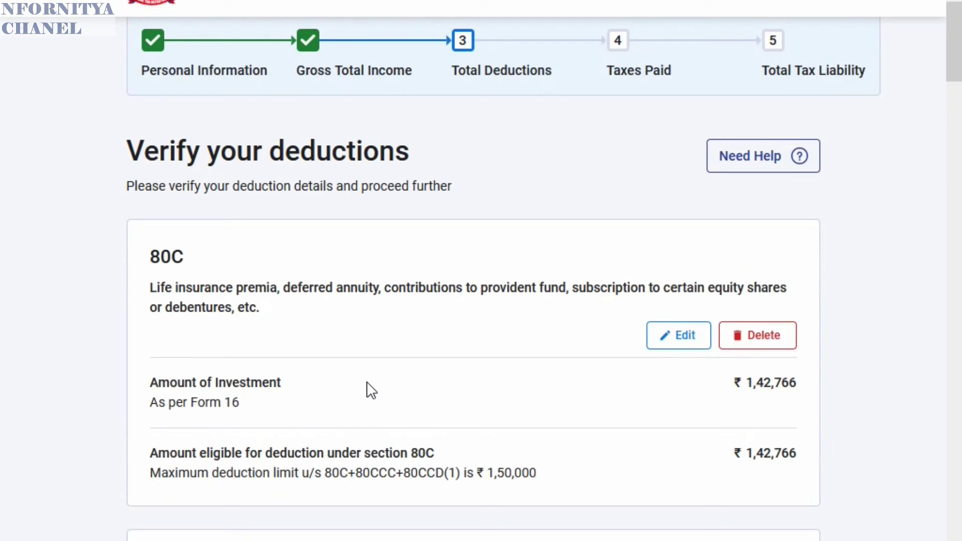
scroll(381, 382, down, 7)
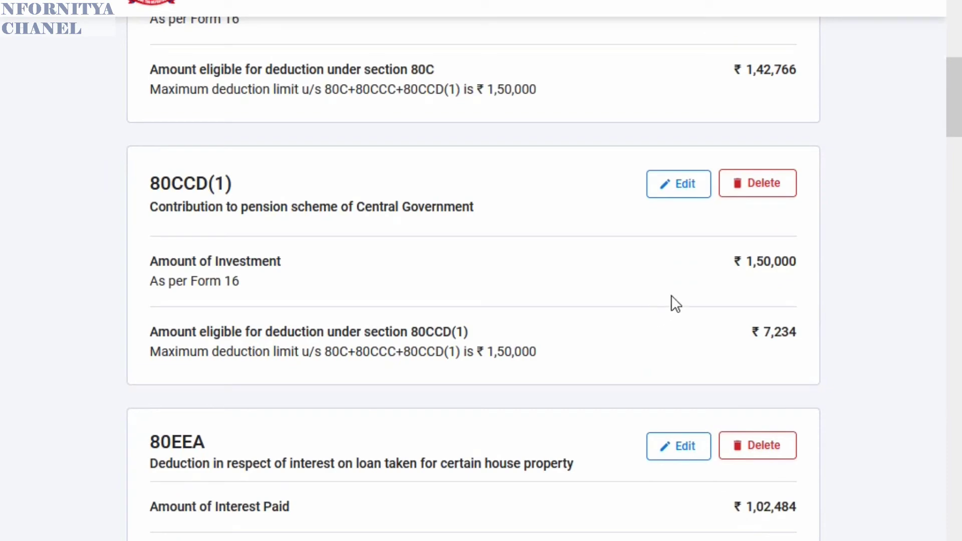
scroll(732, 400, down, 2)
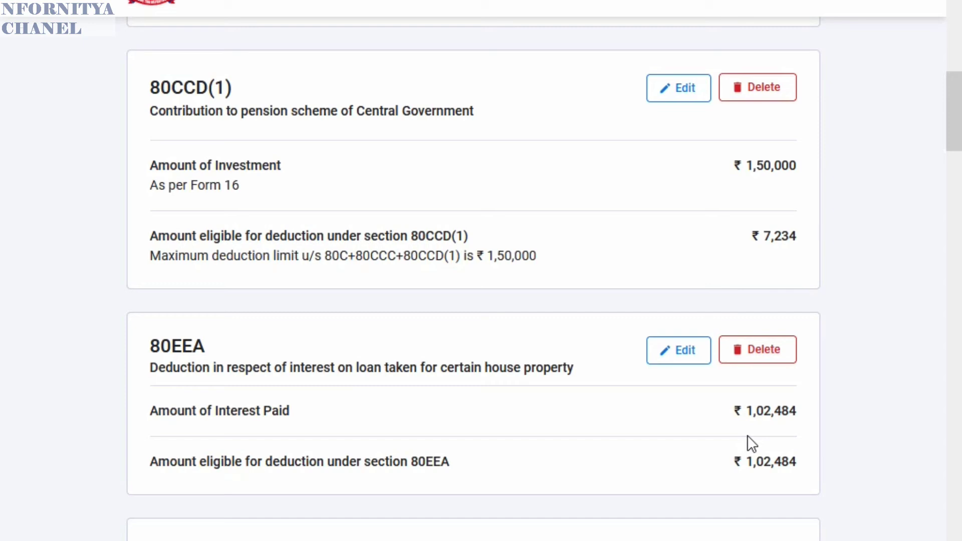
scroll(747, 435, down, 4)
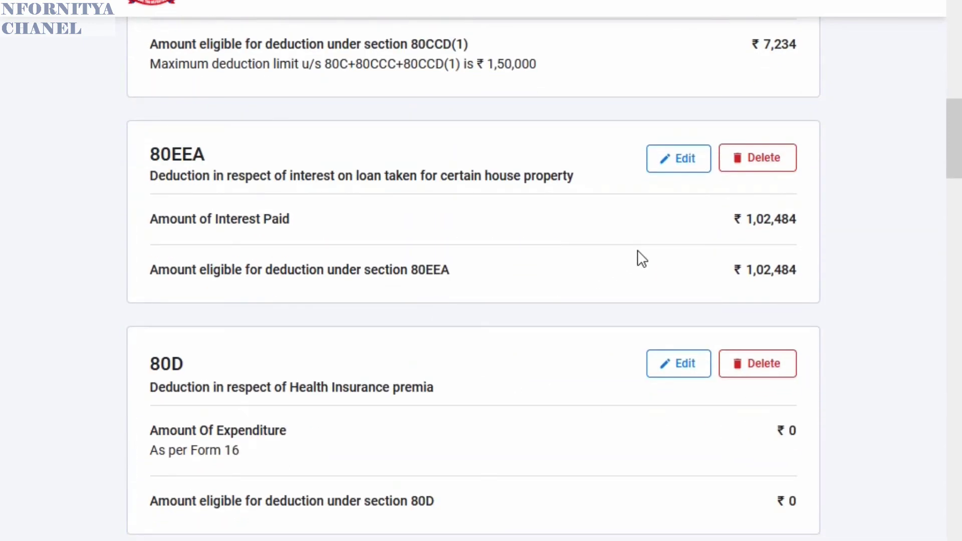
scroll(549, 351, down, 4)
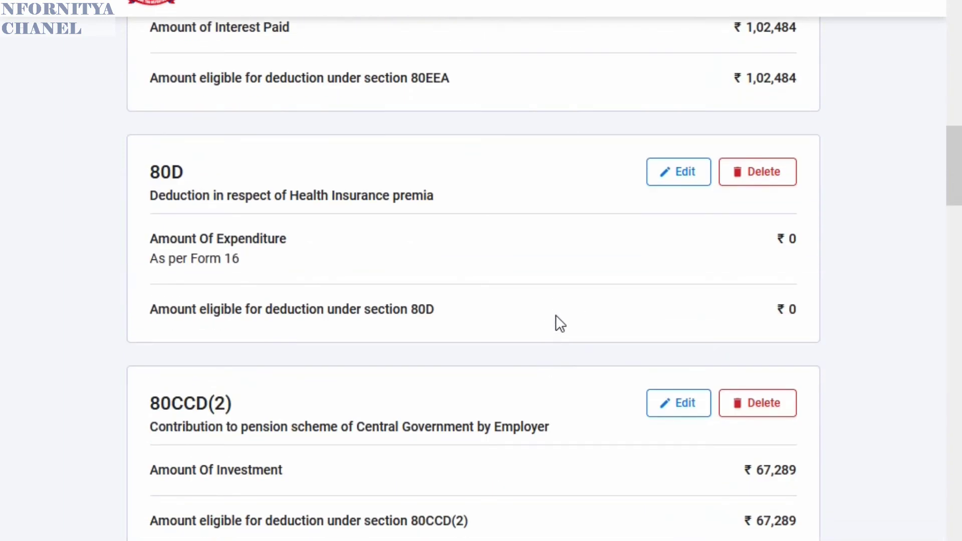
scroll(556, 314, down, 4)
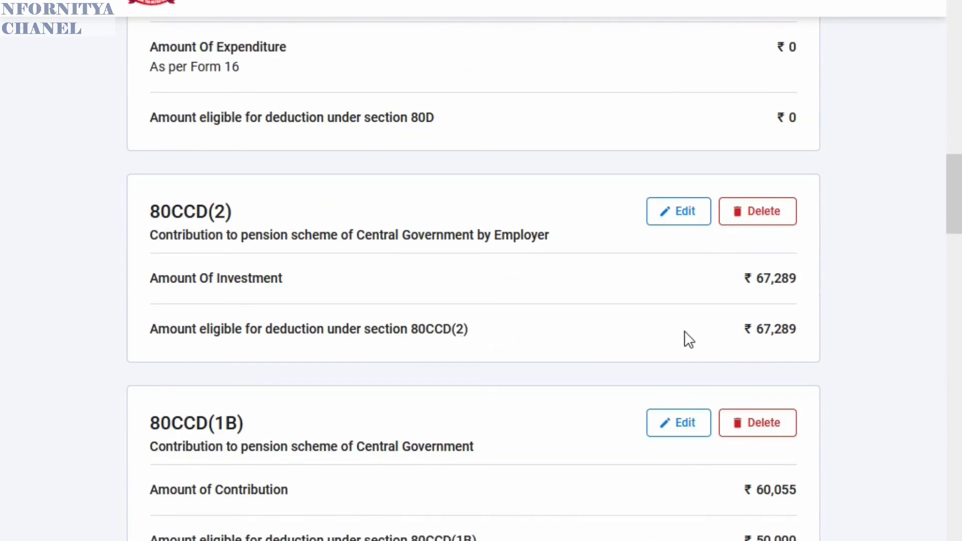
scroll(686, 333, down, 2)
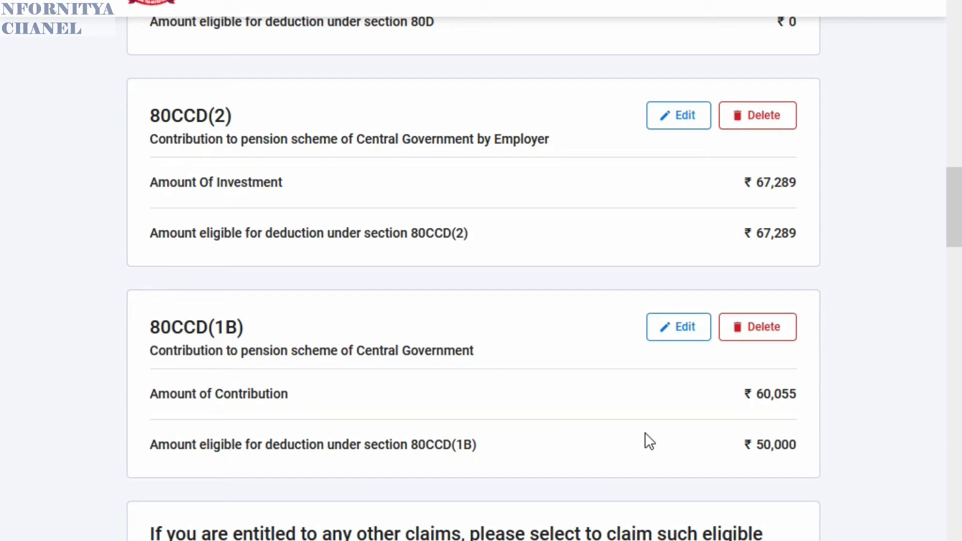
scroll(528, 360, down, 2)
scroll(528, 360, down, 4)
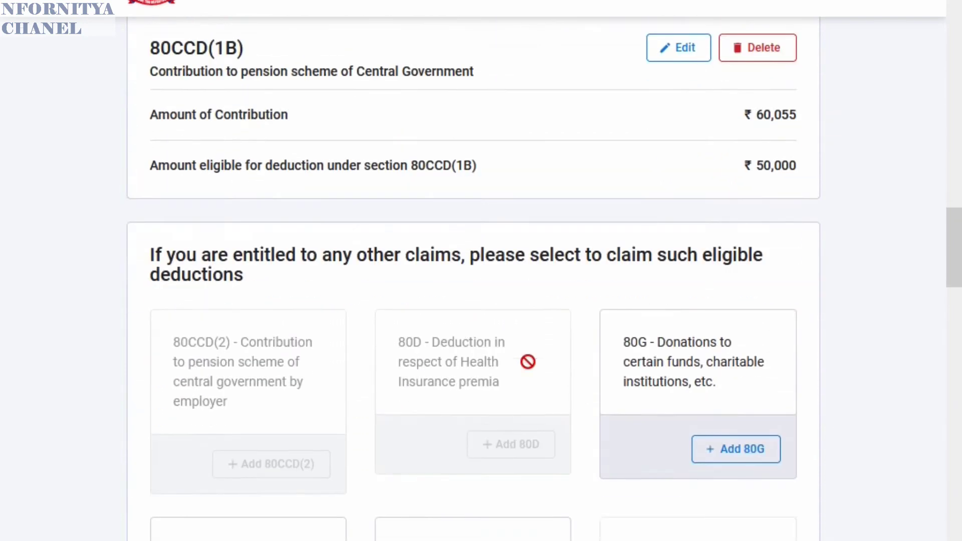
scroll(501, 400, down, 5)
scroll(551, 395, down, 5)
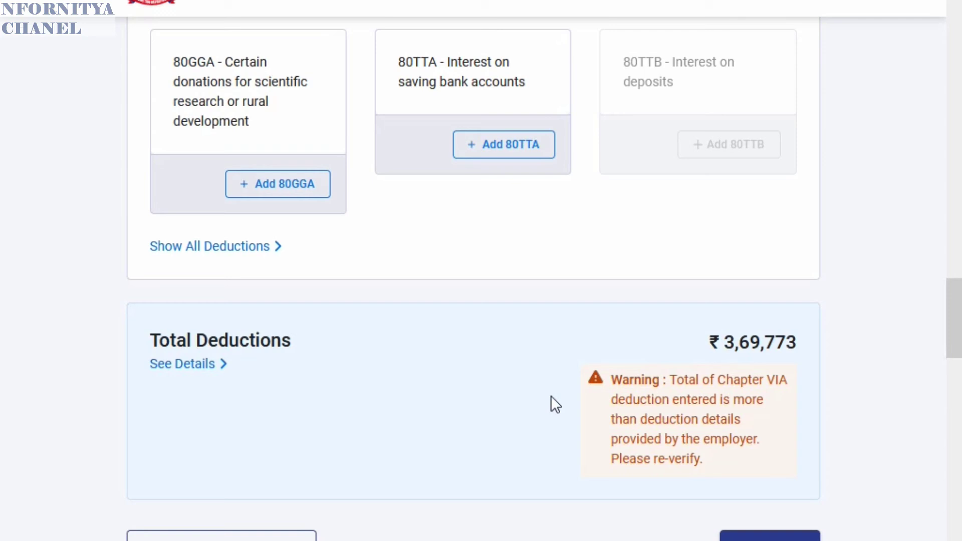
scroll(551, 395, up, 6)
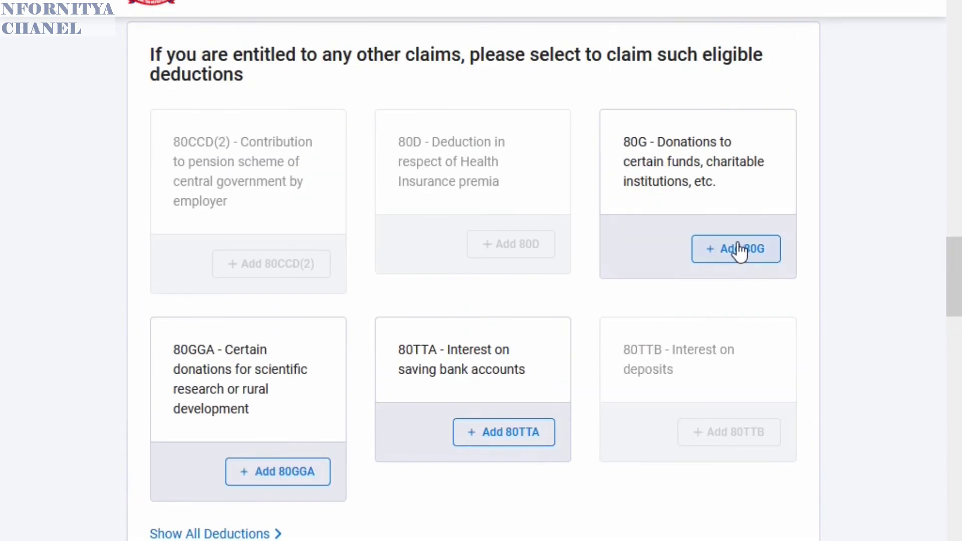
click(733, 257)
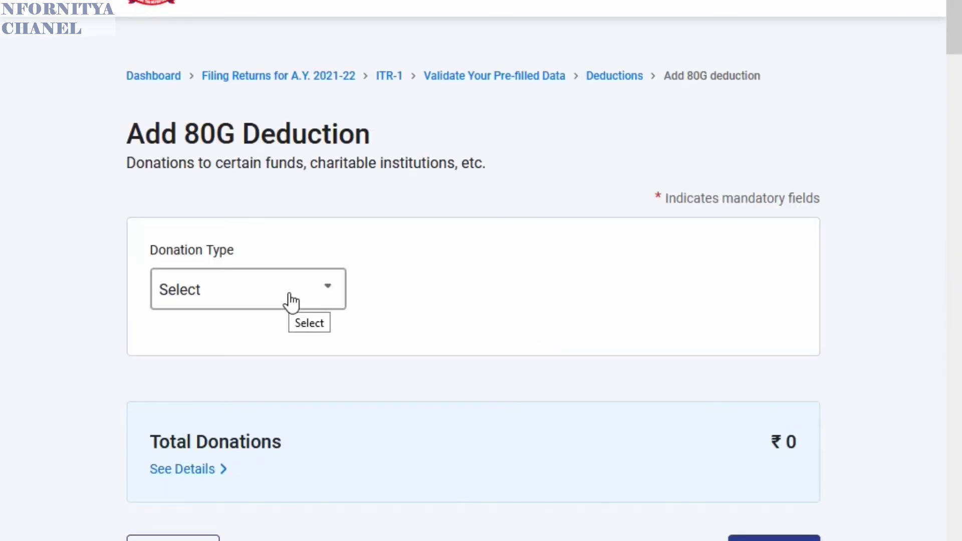
scroll(273, 311, down, 4)
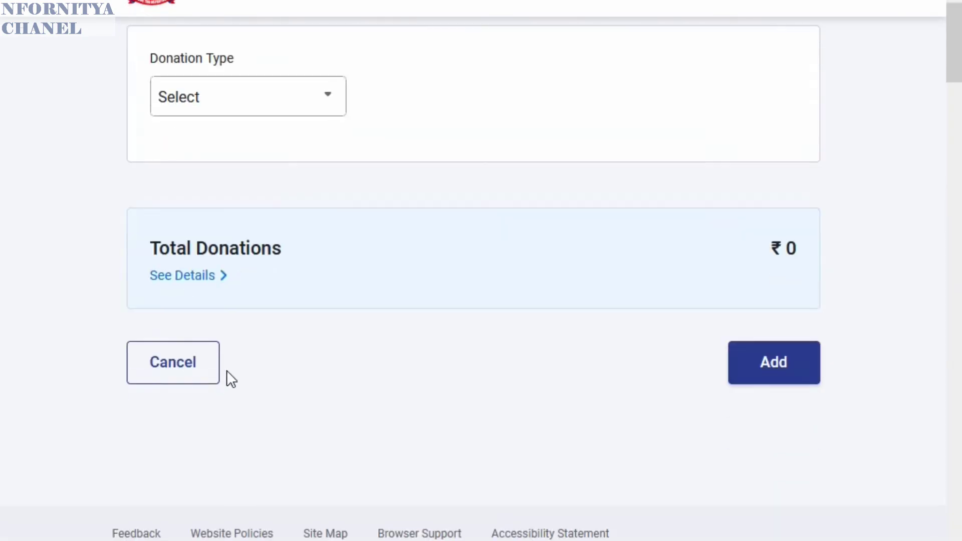
click(188, 368)
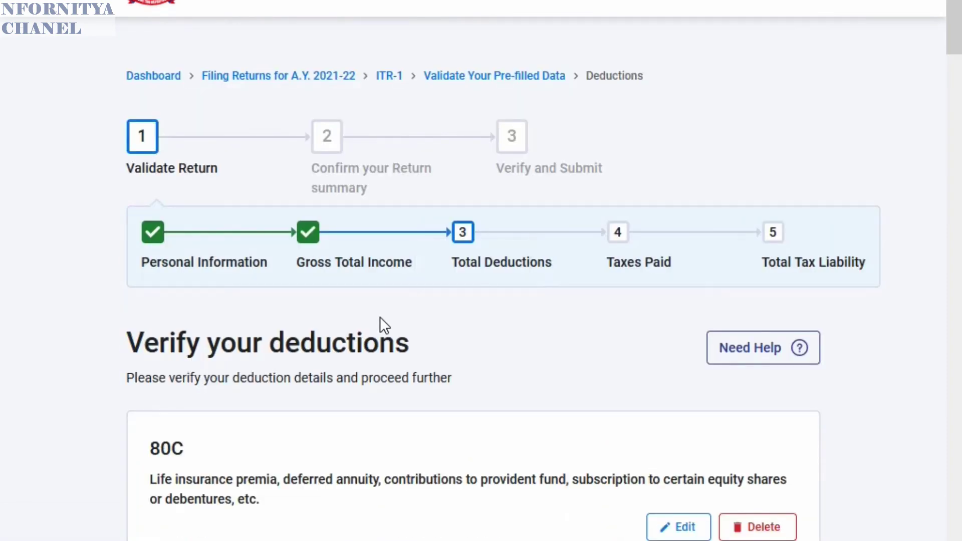
scroll(453, 323, down, 15)
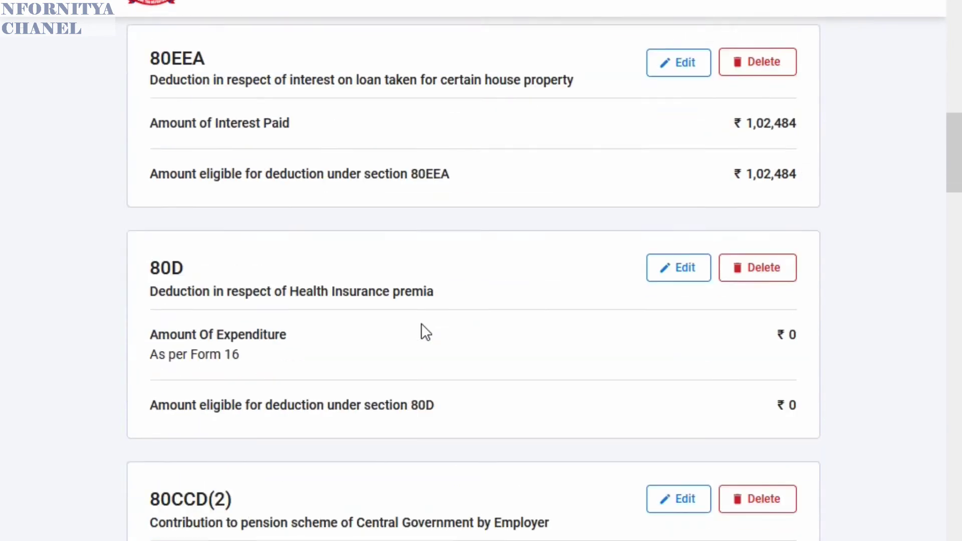
scroll(421, 326, down, 20)
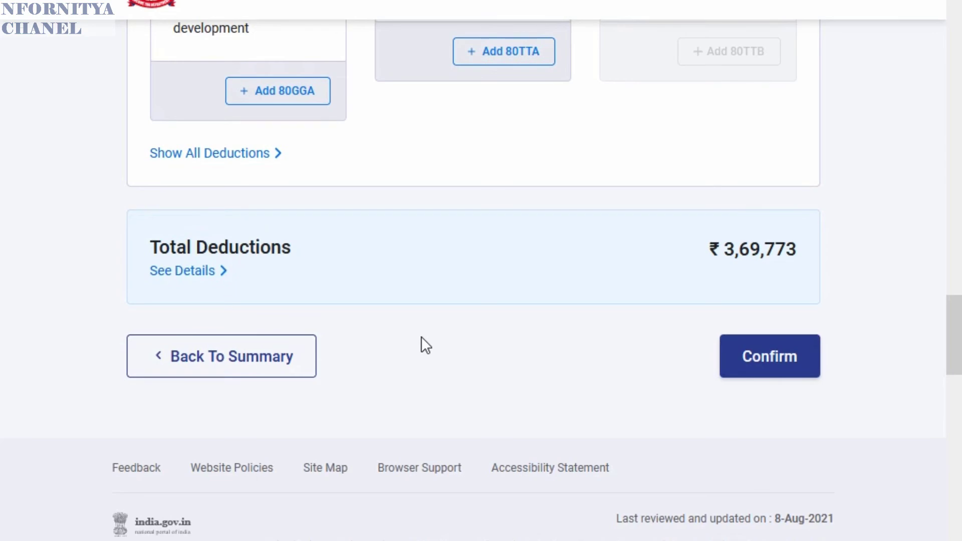
scroll(421, 337, up, 8)
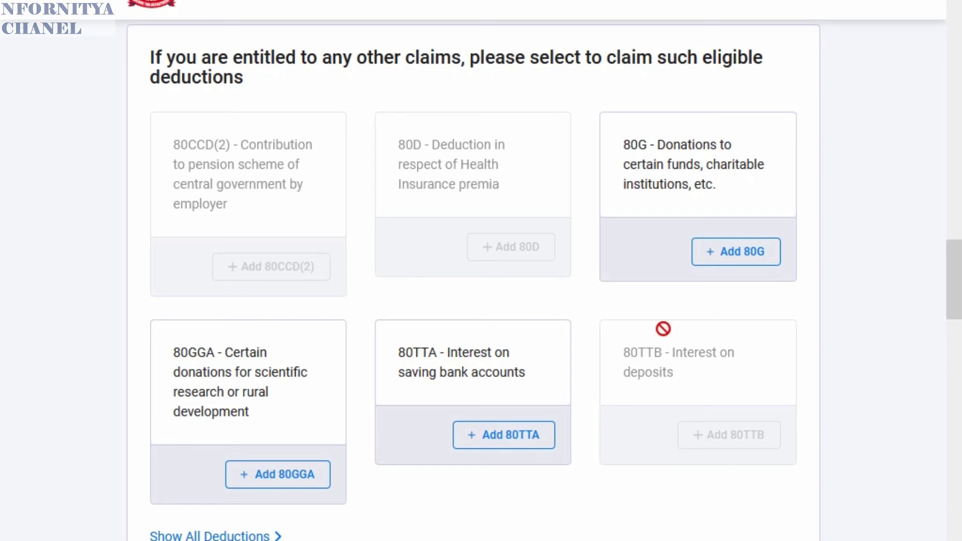
- Edit the 80CCD(1) pension contribution from 1,50,000 to 7,234 and save it
scroll(674, 298, up, 5)
scroll(697, 381, up, 4)
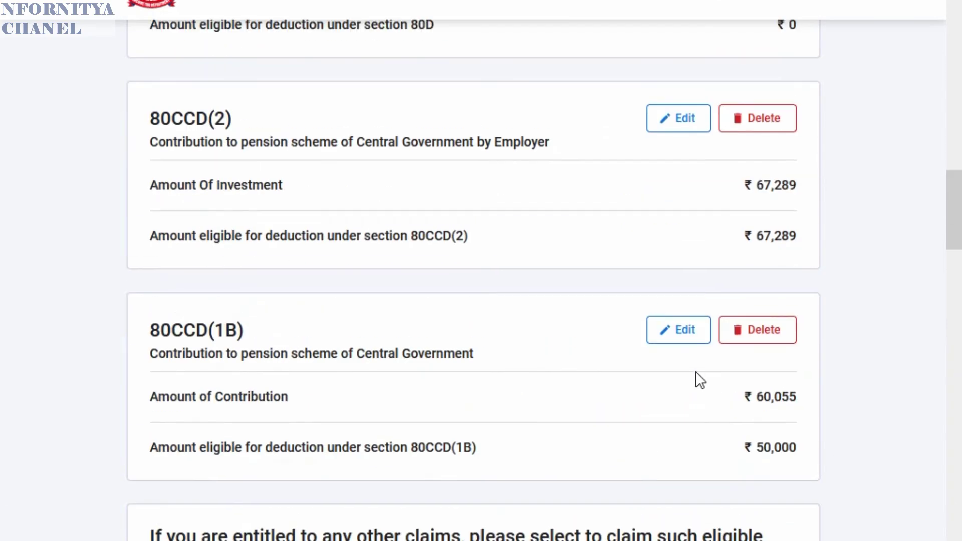
scroll(519, 387, down, 12)
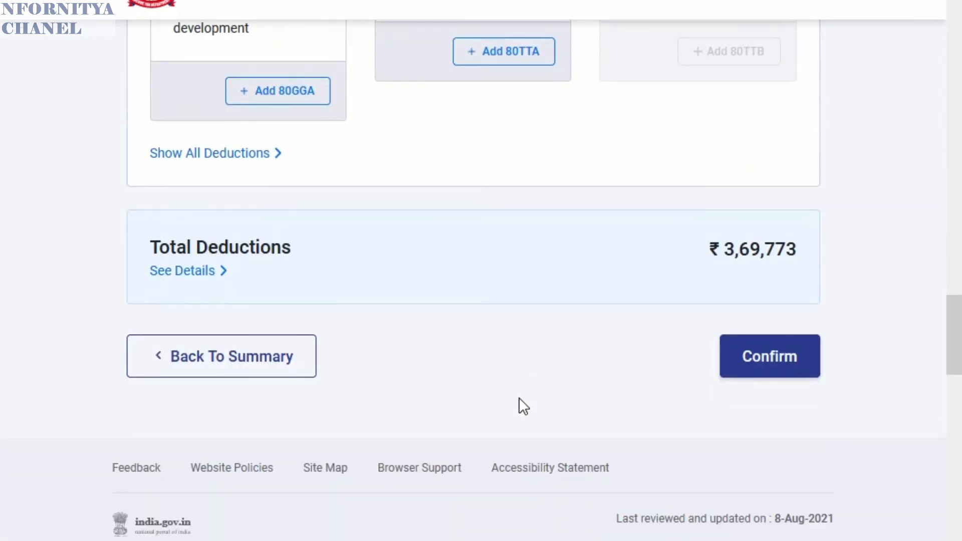
scroll(489, 391, up, 2)
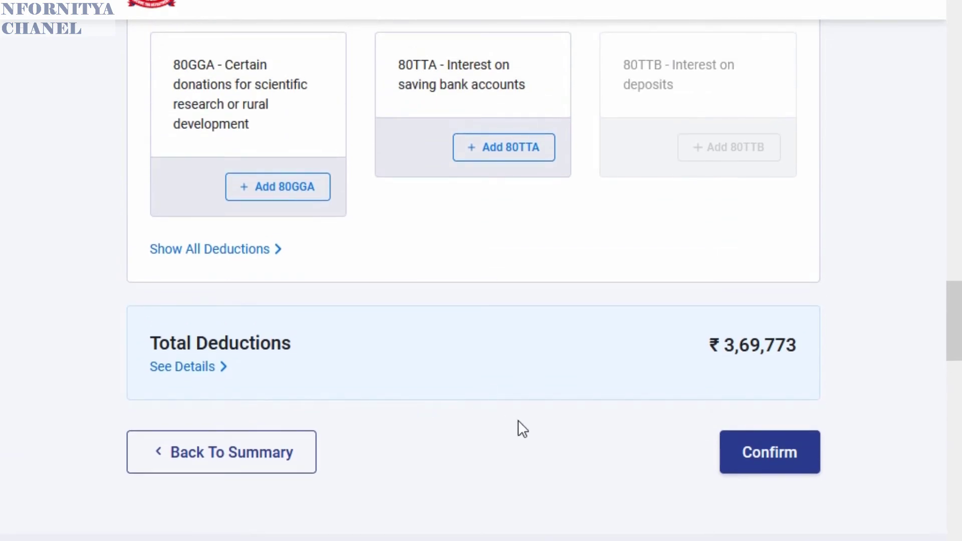
scroll(519, 421, up, 15)
scroll(522, 429, up, 10)
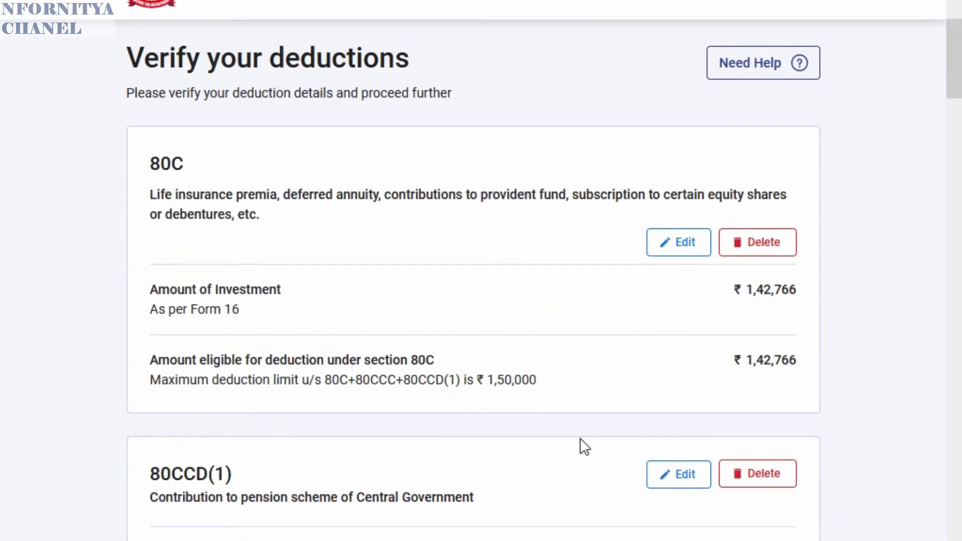
scroll(580, 446, down, 4)
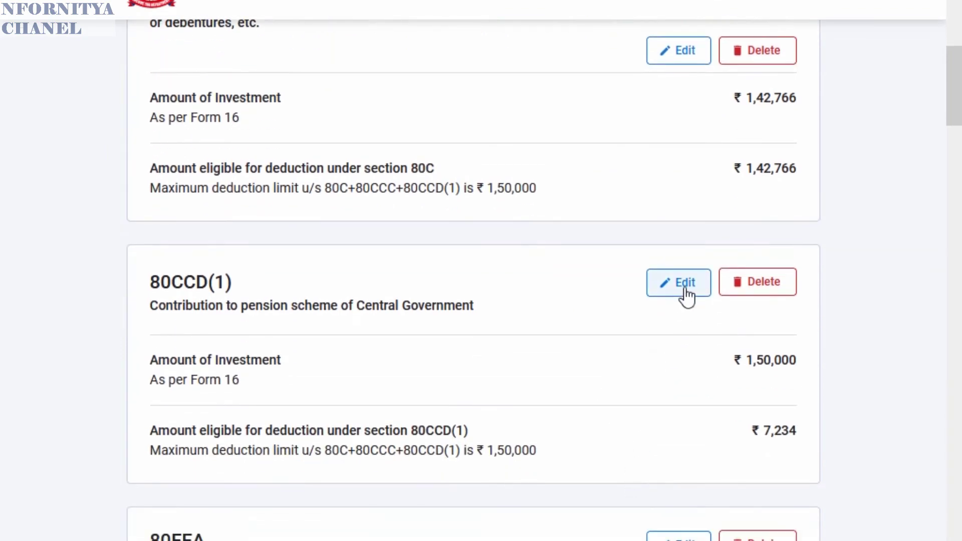
click(681, 286)
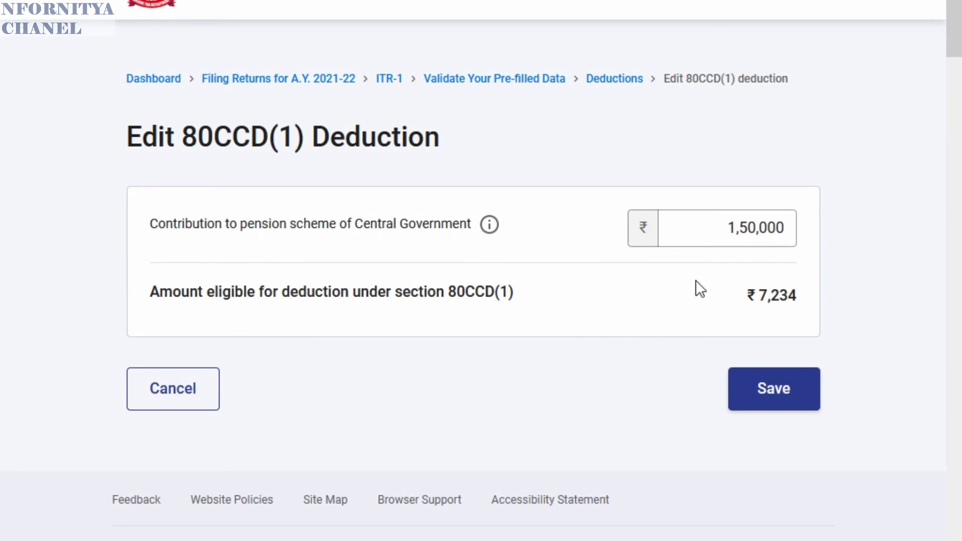
scroll(676, 260, down, 1)
double_click(796, 211)
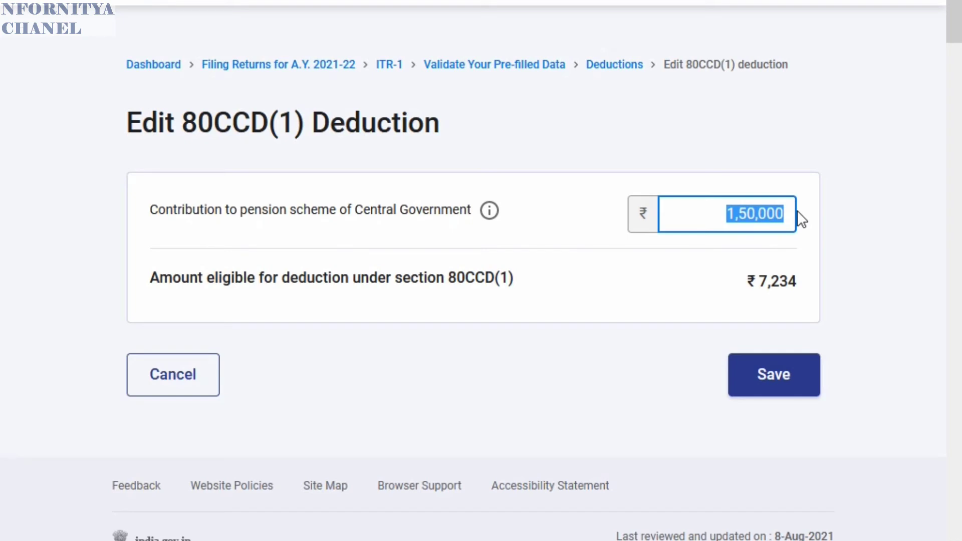
text(7)
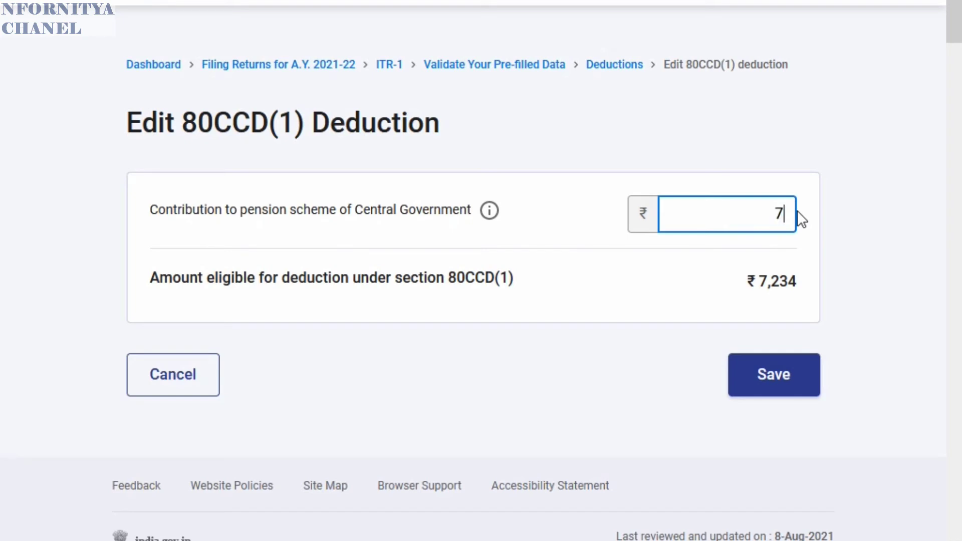
text(234)
click(777, 385)
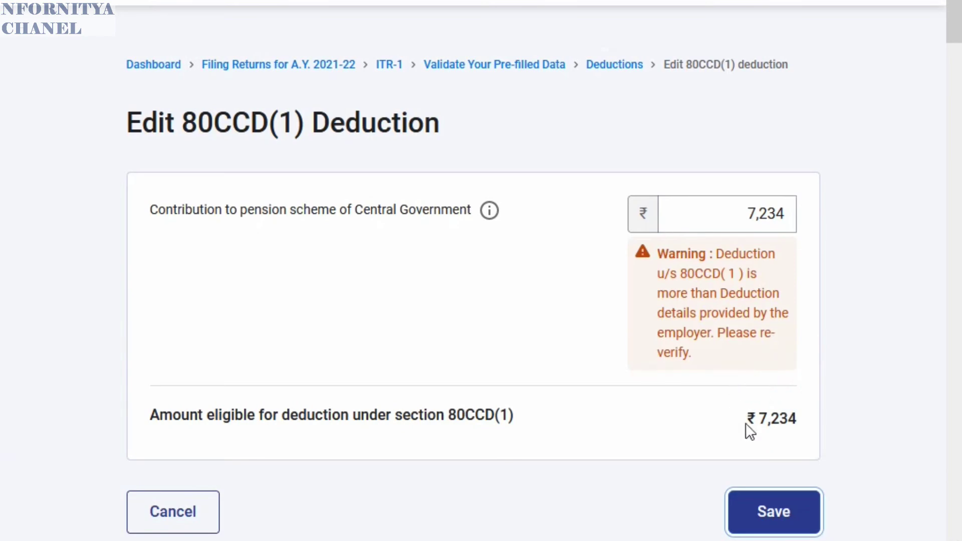
click(775, 522)
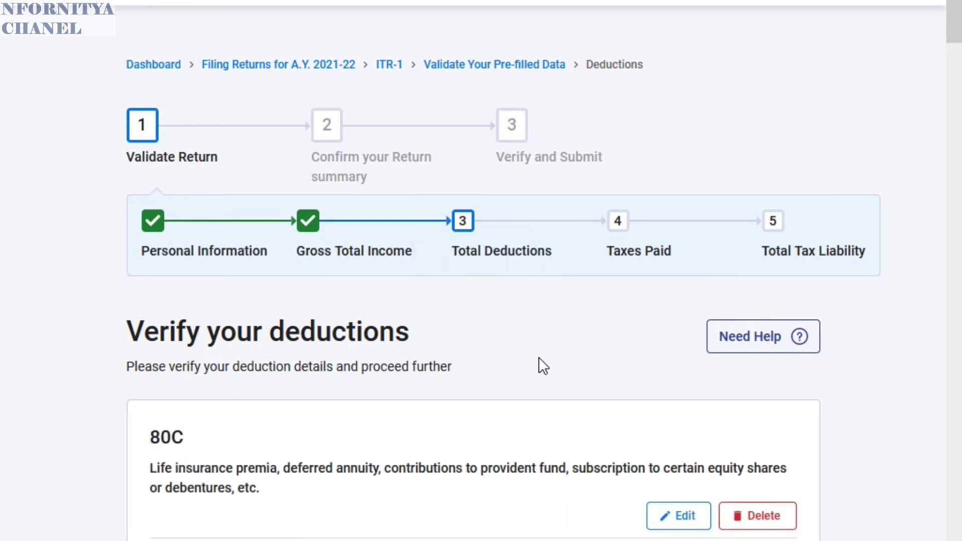
- Scroll past the 80CCD(1B) card to the other claims section with the Add 80G option
scroll(516, 347, down, 5)
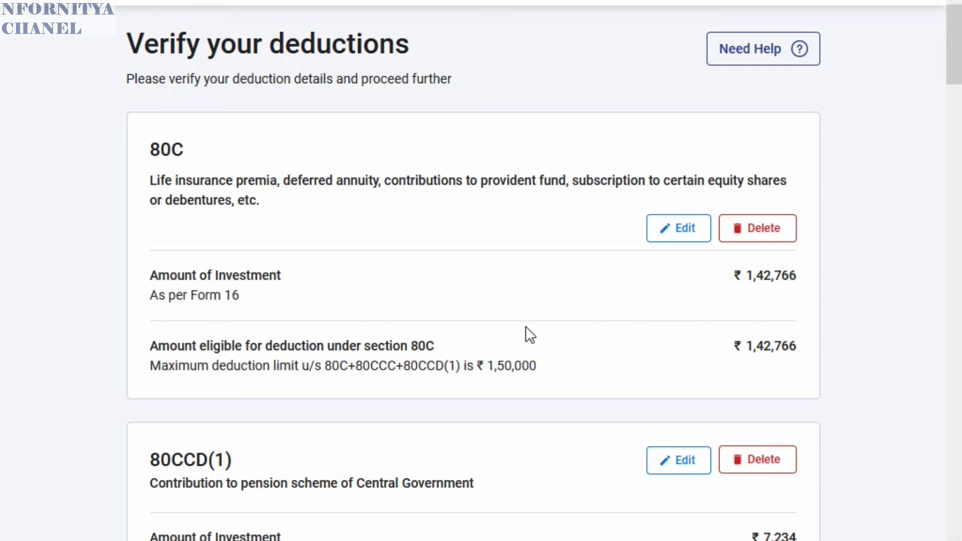
scroll(527, 330, down, 3)
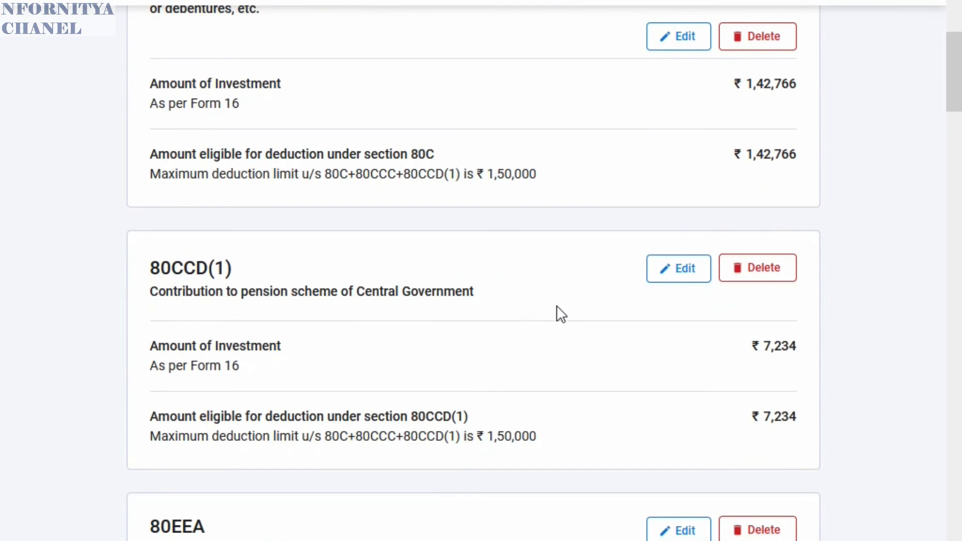
scroll(559, 314, down, 2)
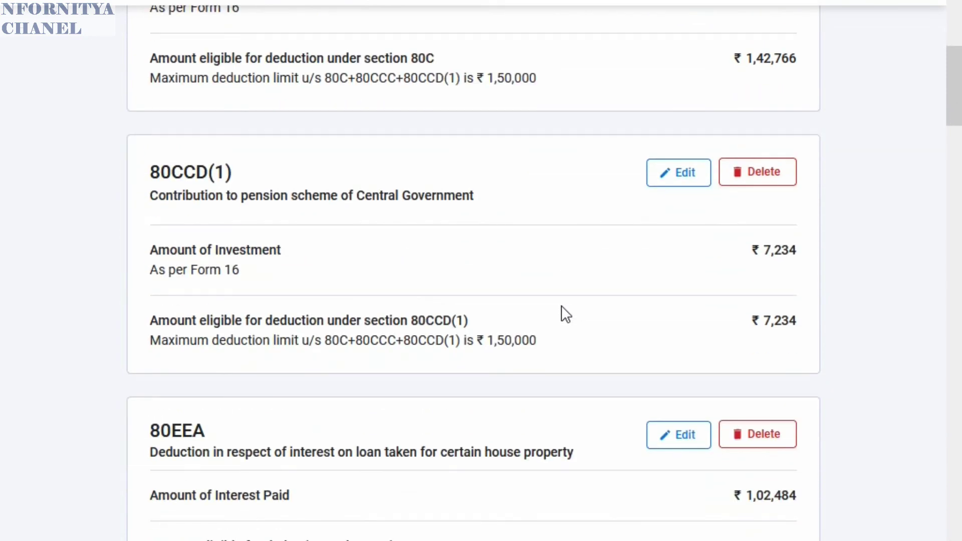
scroll(584, 348, down, 2)
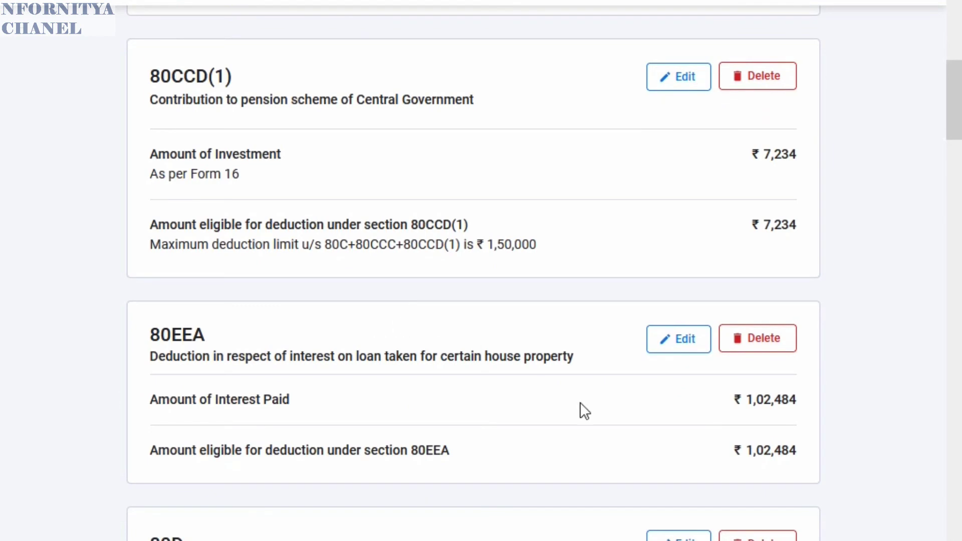
scroll(672, 395, down, 4)
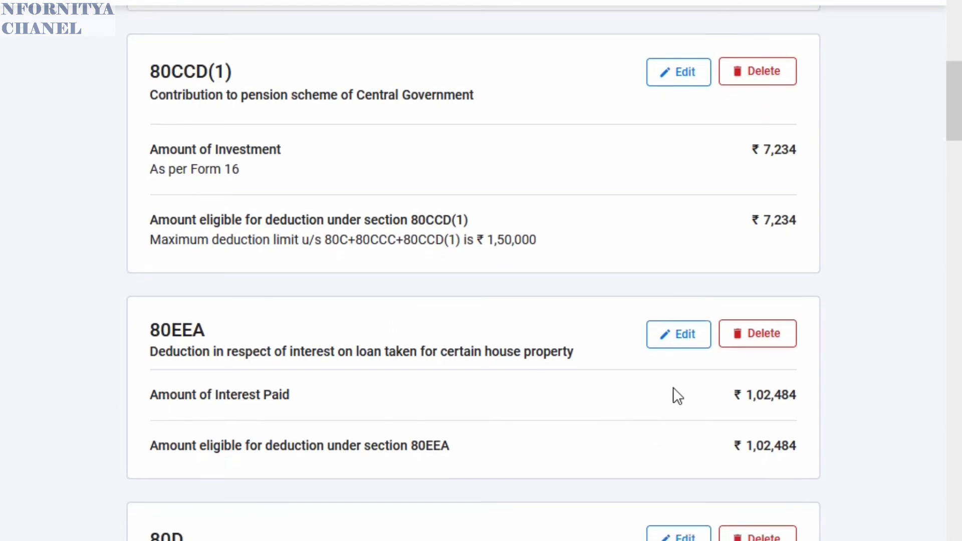
scroll(730, 359, down, 4)
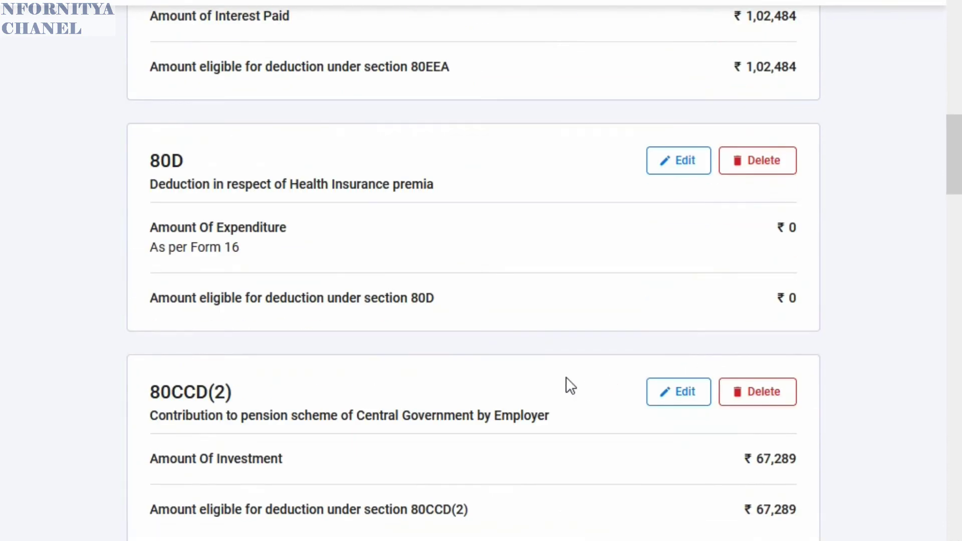
scroll(566, 377, down, 4)
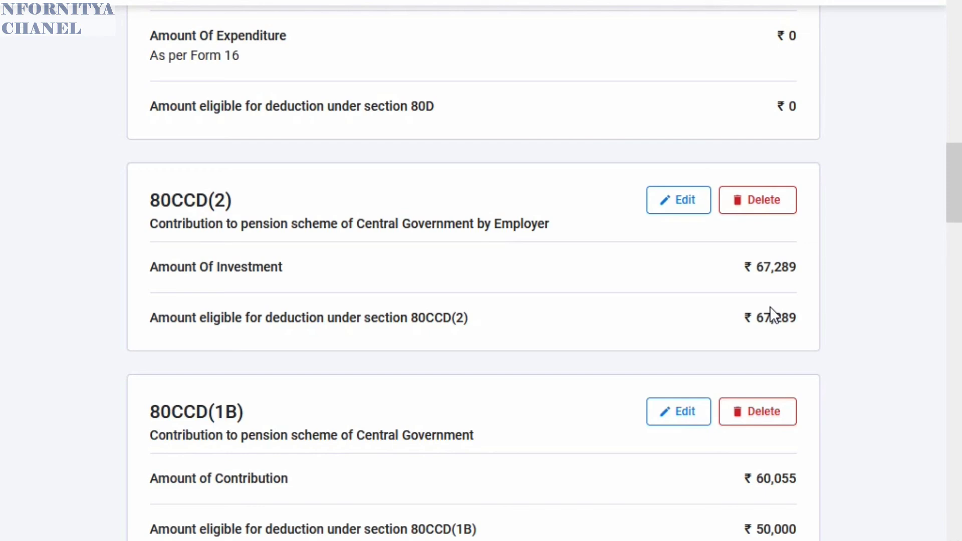
scroll(713, 301, up, 4)
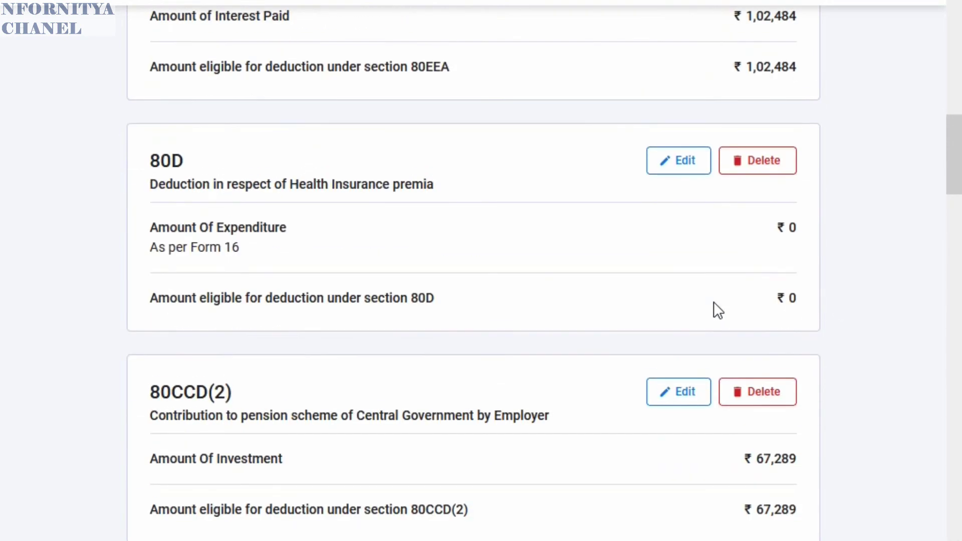
scroll(713, 309, down, 6)
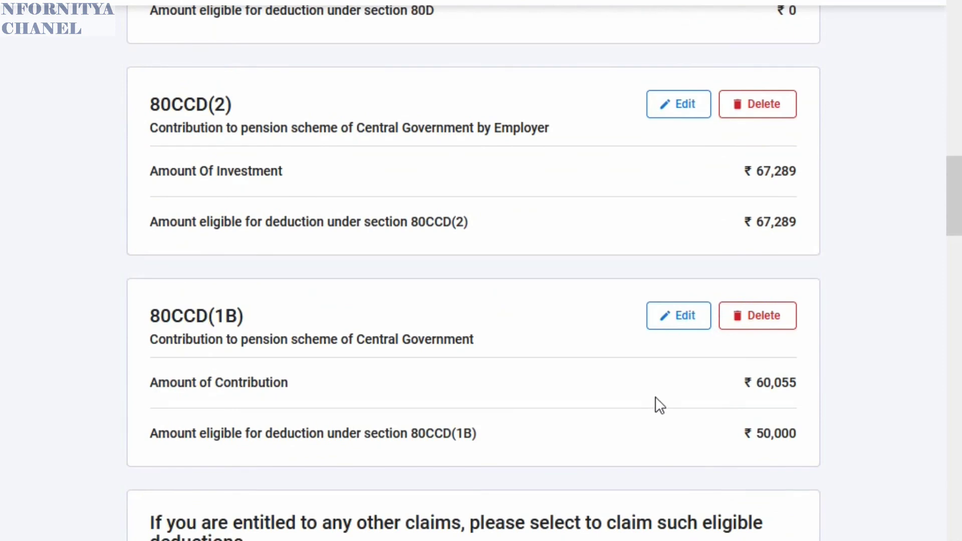
scroll(655, 399, down, 2)
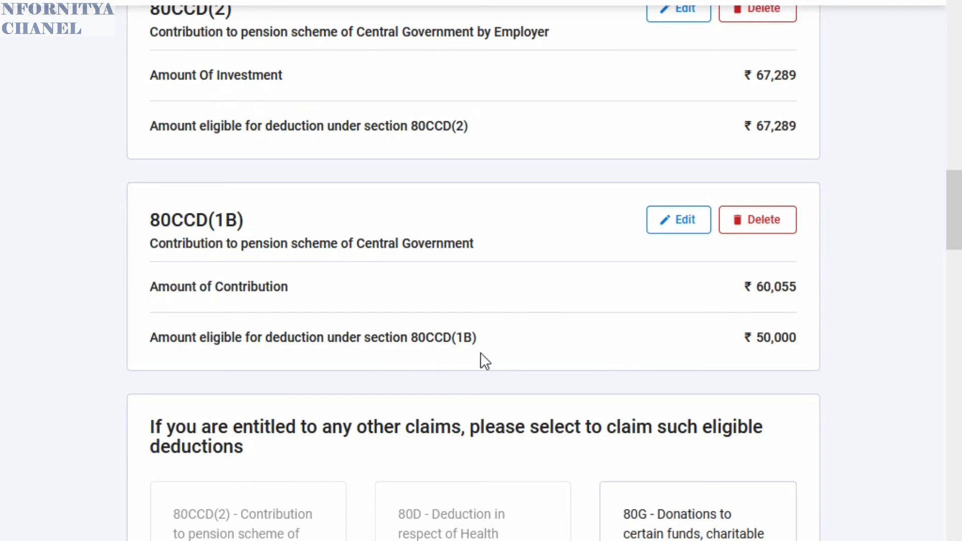
scroll(623, 339, down, 9)
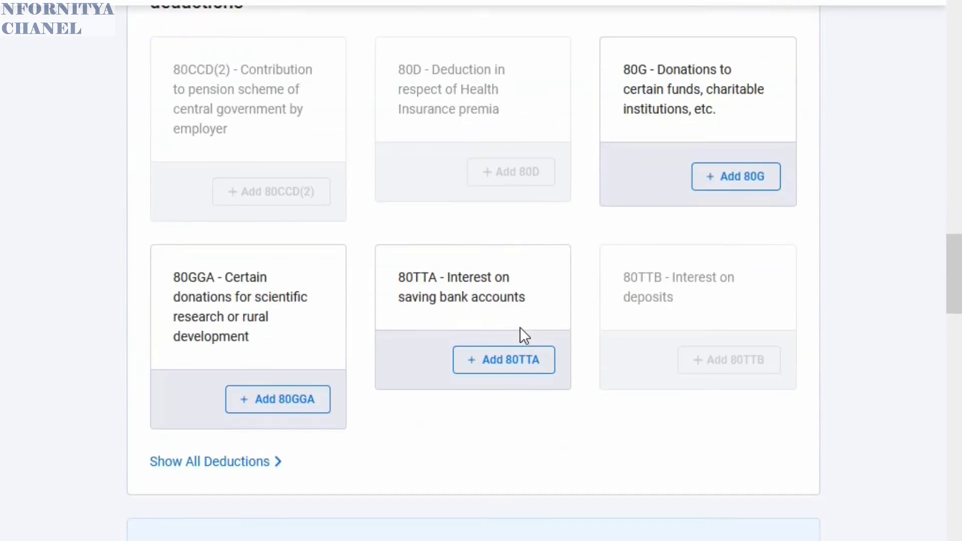
scroll(519, 327, down, 3)
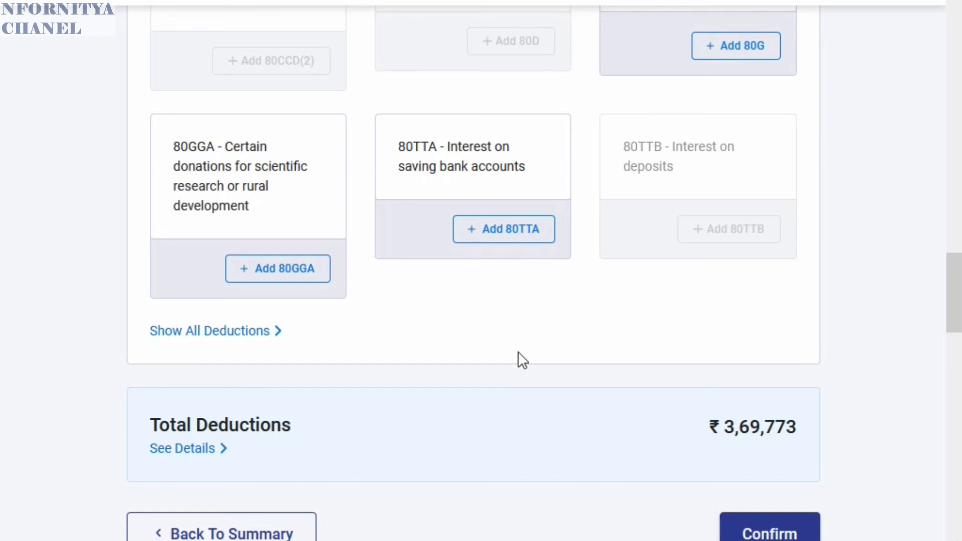
scroll(519, 346, down, 6)
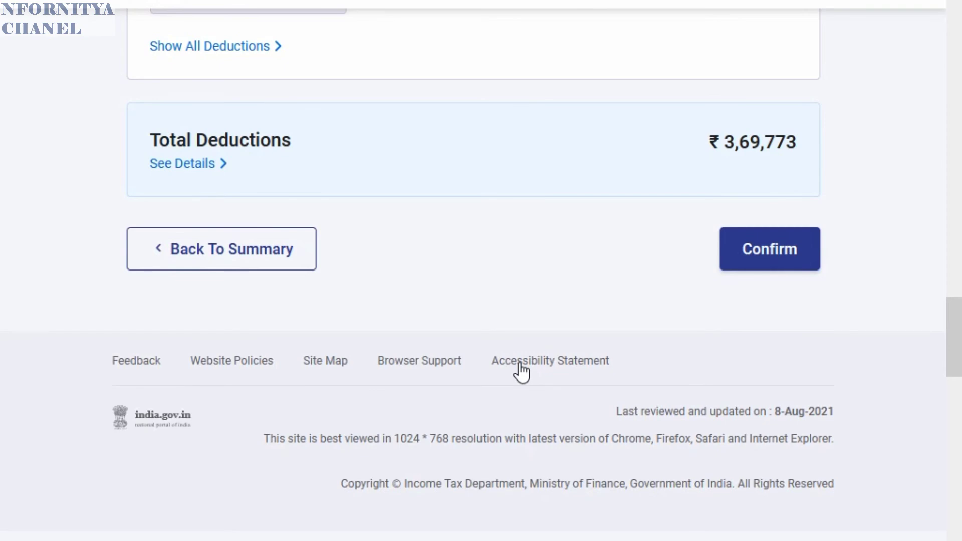
scroll(551, 378, down, 6)
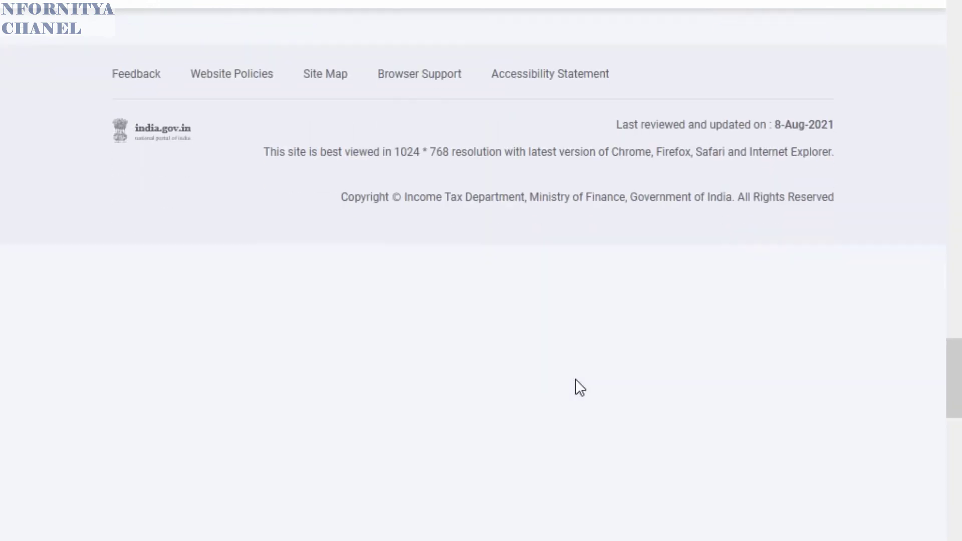
scroll(566, 371, up, 20)
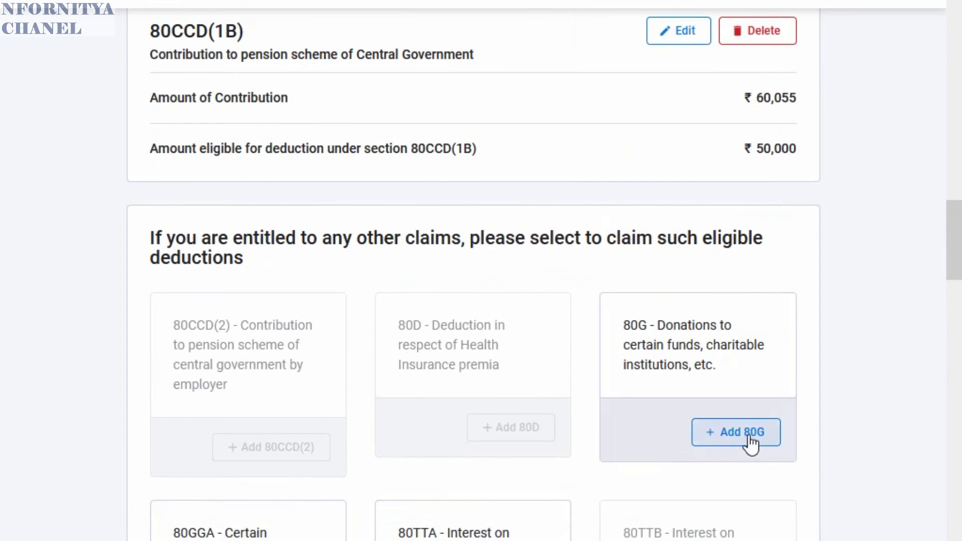
- Start an 80G donation of type 100% without qualifying limit, entering the donee's PAN and name
click(751, 435)
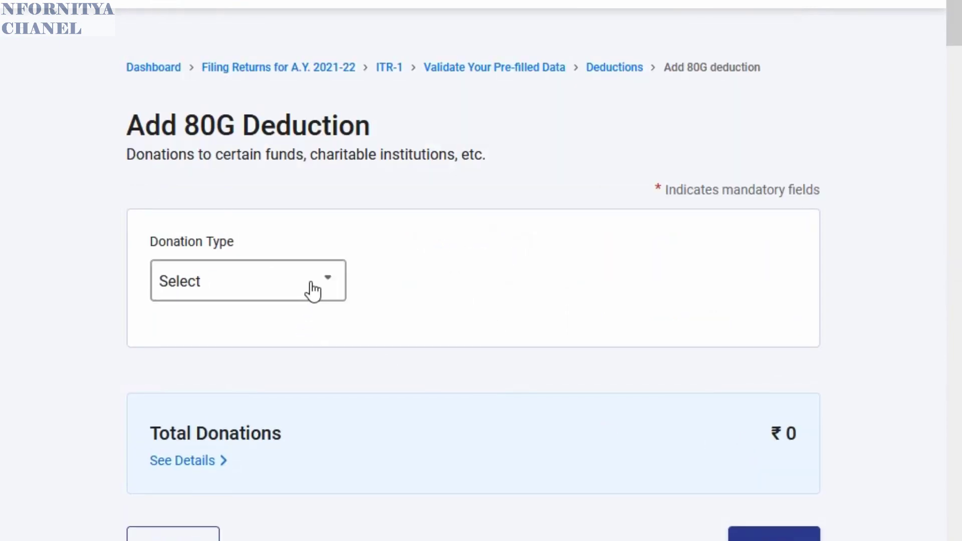
click(309, 282)
click(267, 399)
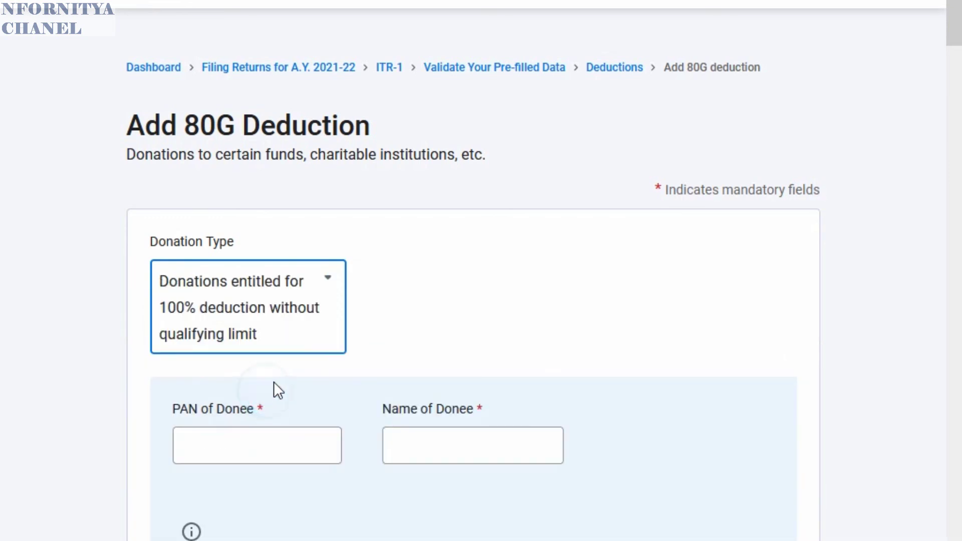
click(202, 454)
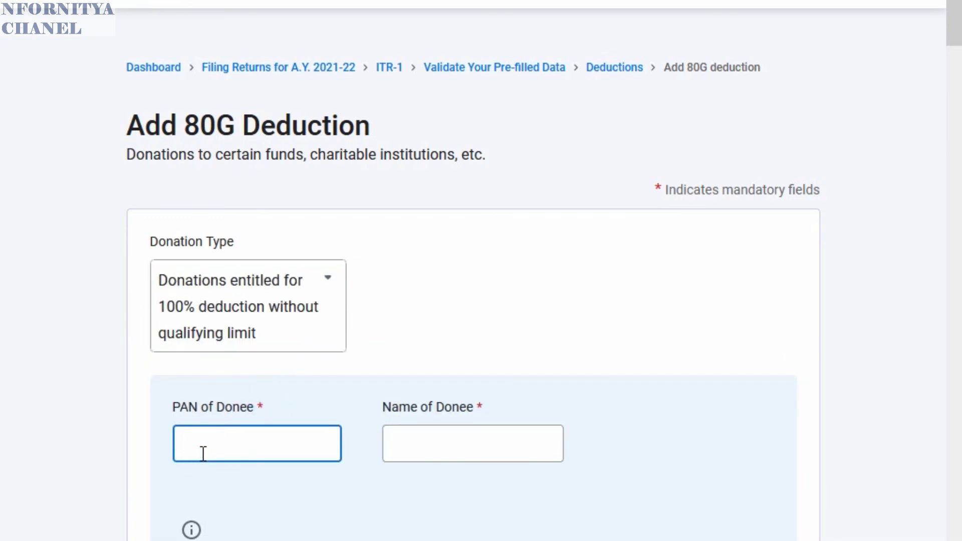
text(GGGGG000)
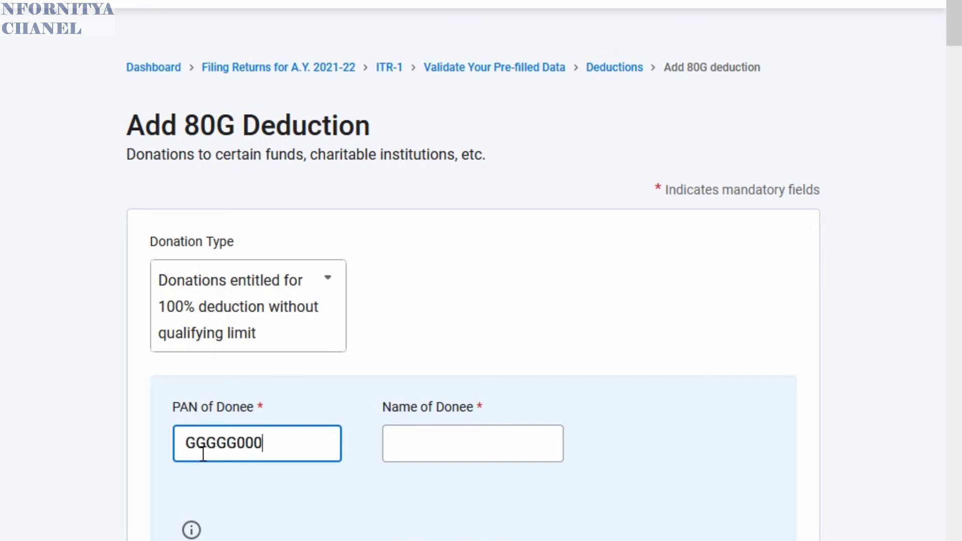
text(0G)
click(473, 446)
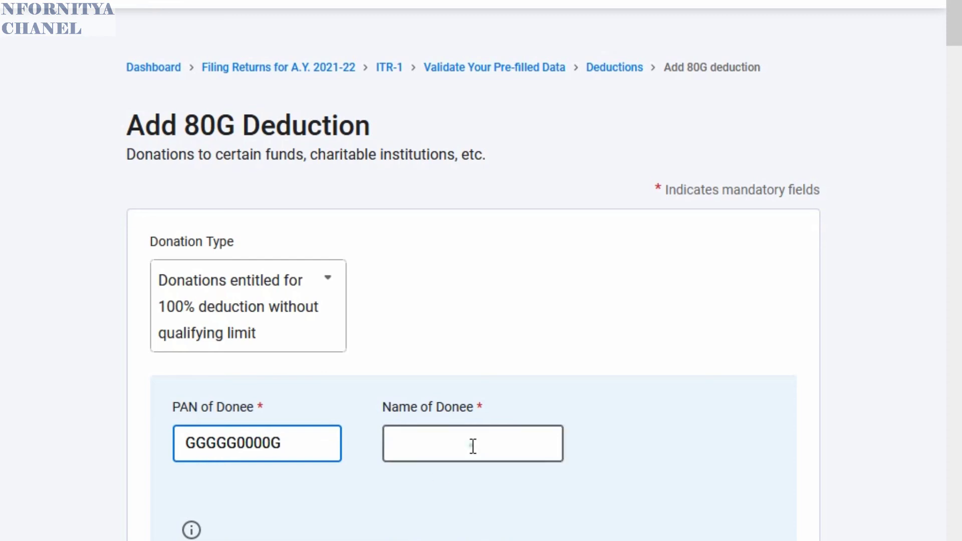
text(ewf)
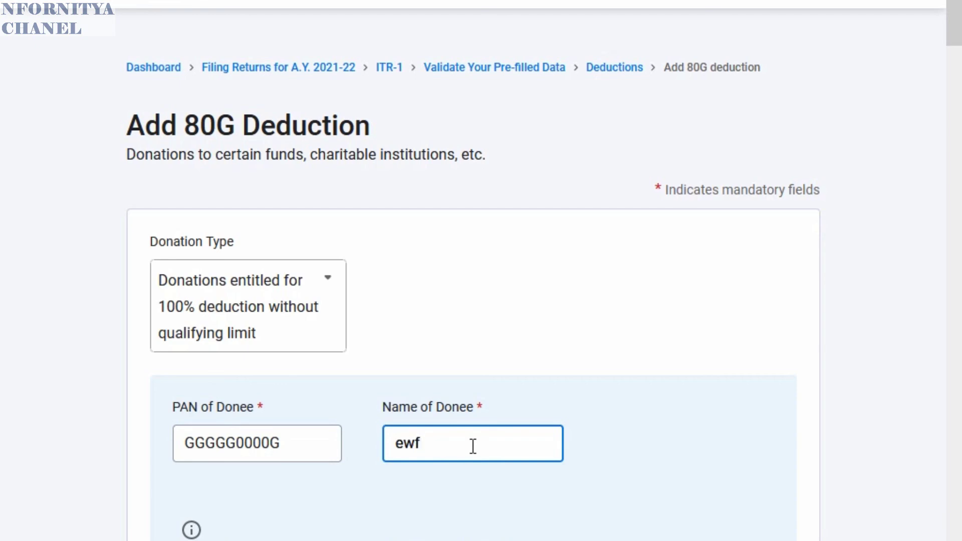
key(BackSpace)
key(BackSpace)
key(BackSpace)
text(EWF)
- Fill in the donee's address, city and PIN code so the state fills automatically
scroll(501, 379, down, 4)
click(242, 394)
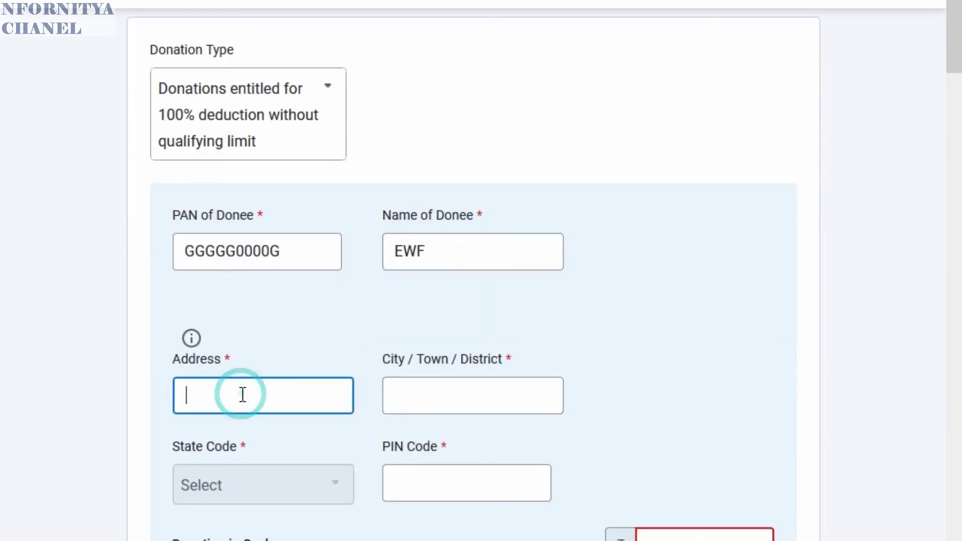
text(HYD)
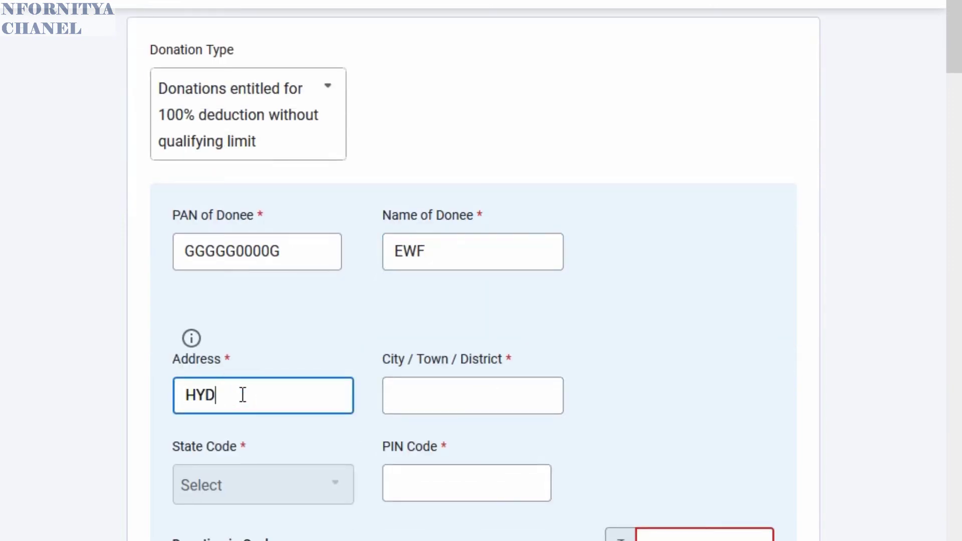
text(ERABAD)
click(427, 396)
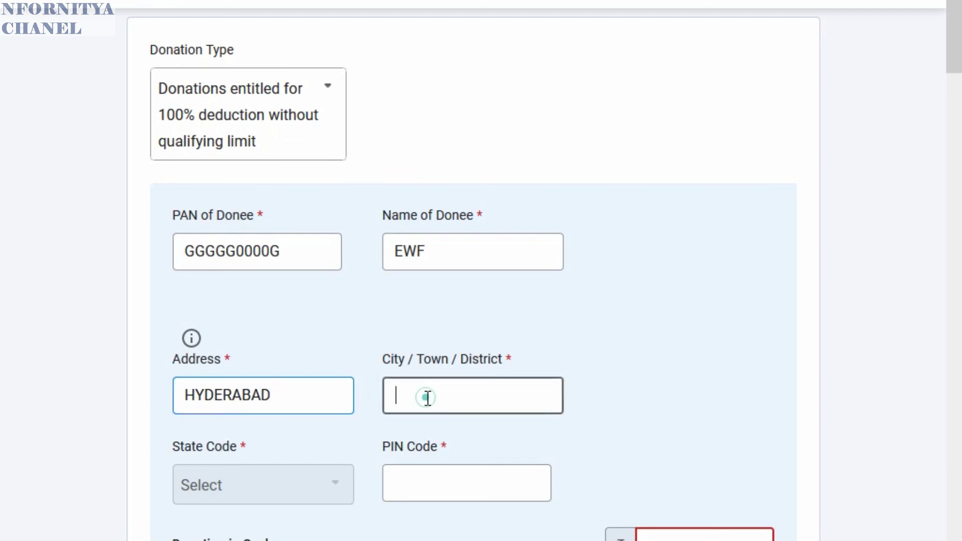
text(HY)
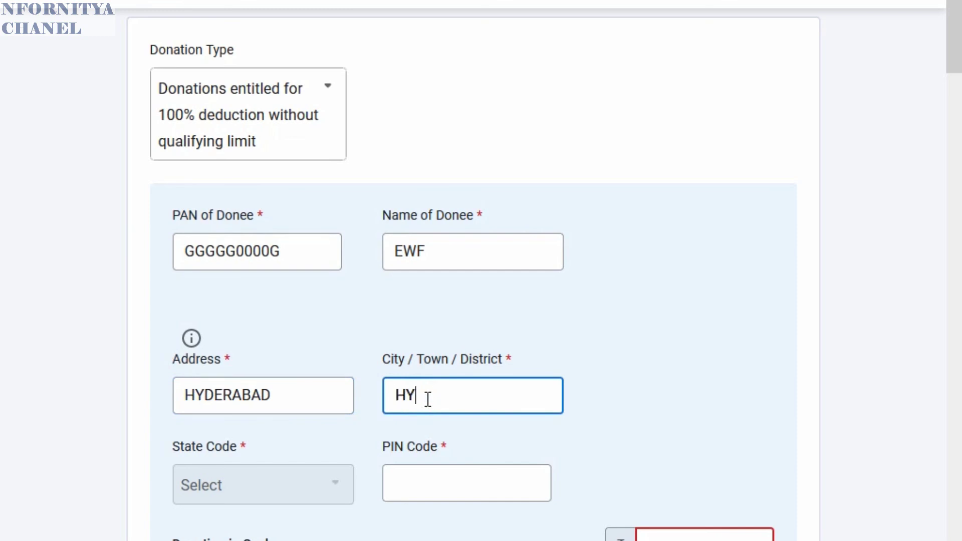
text(DERABAD)
click(255, 486)
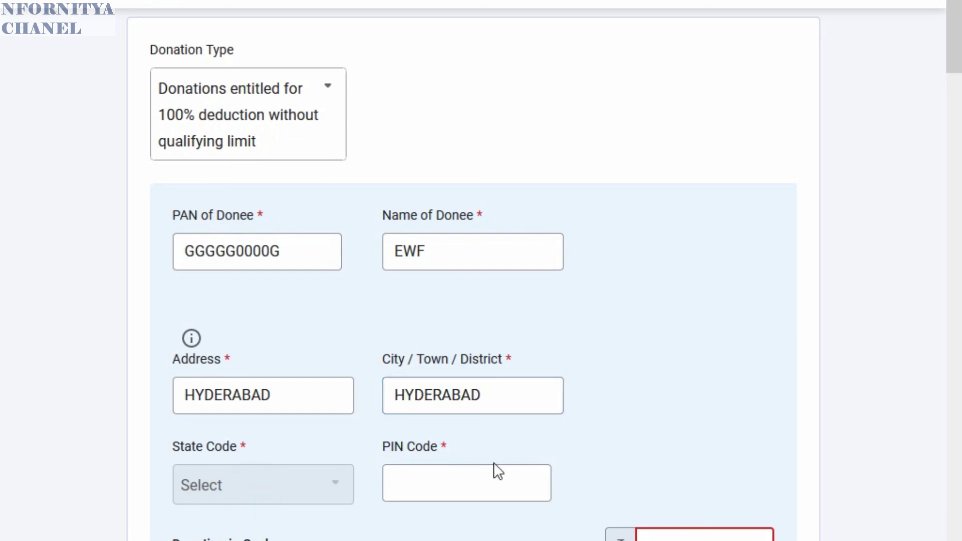
click(477, 478)
text(5)
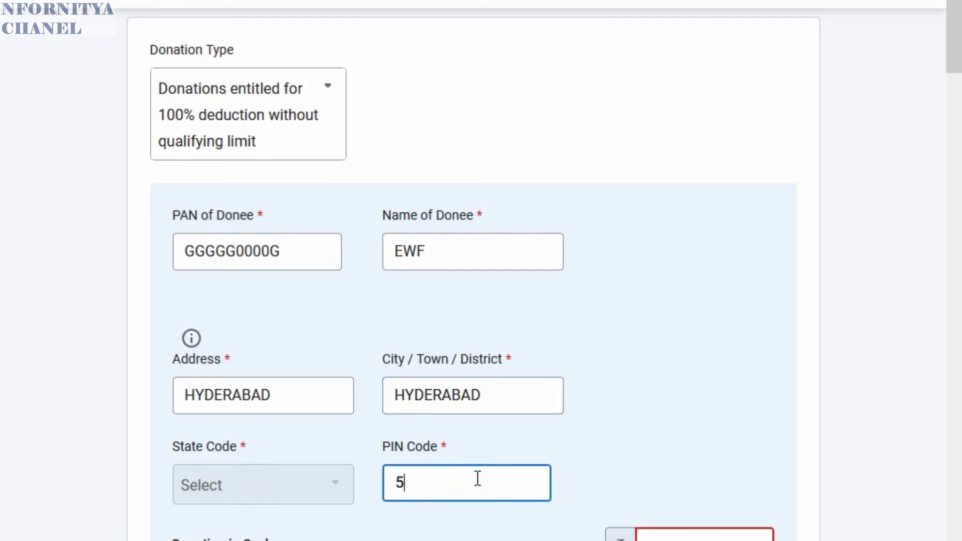
text(00004)
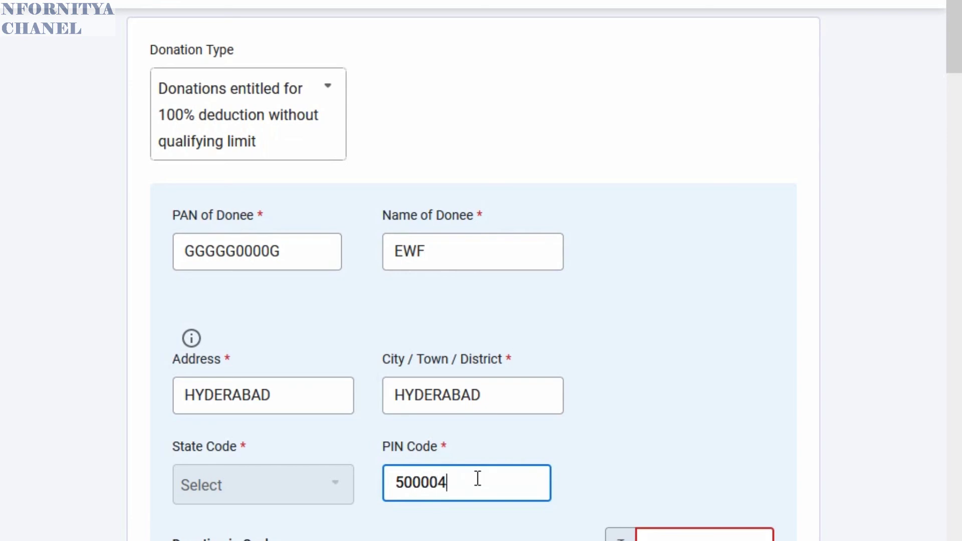
click(763, 383)
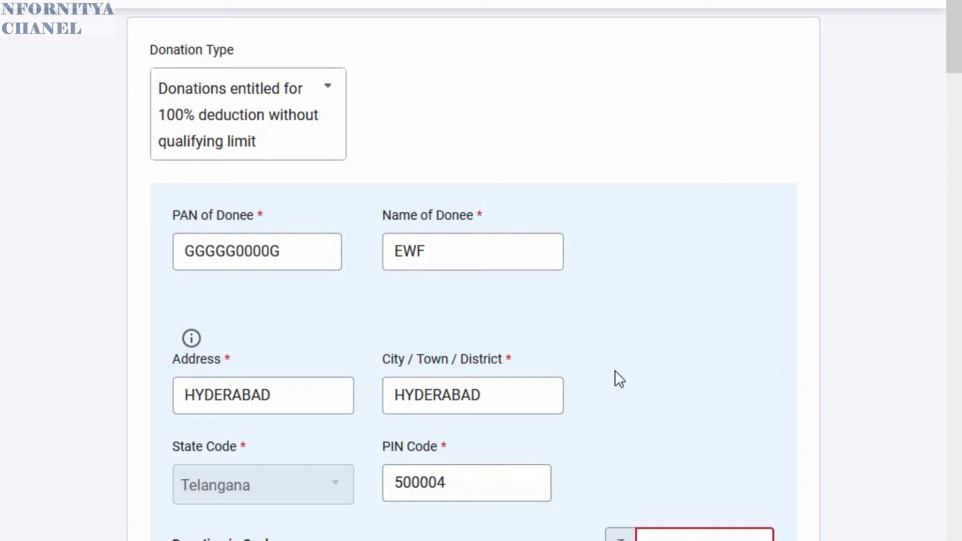
- Enter ₹120 as the cash donation and check the updated totals
scroll(611, 361, down, 2)
scroll(608, 347, down, 3)
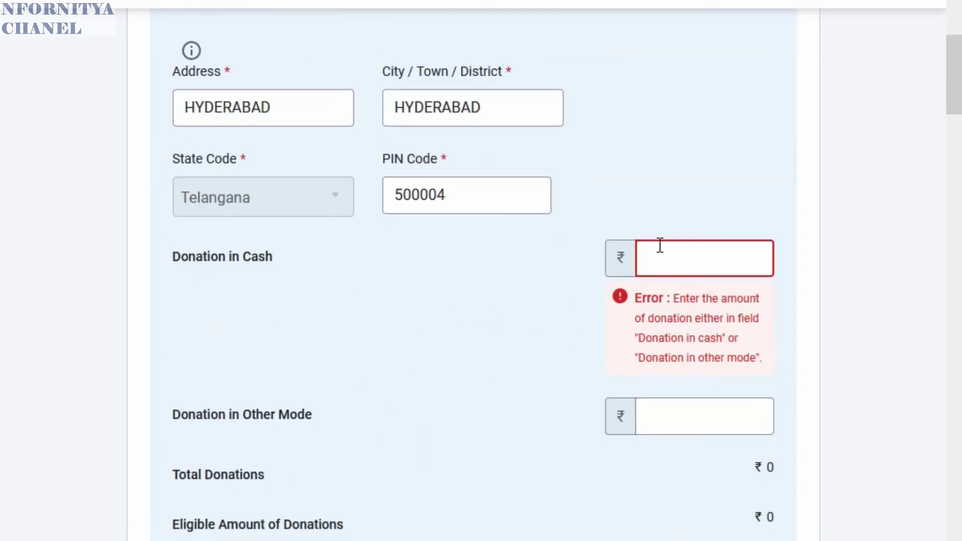
click(692, 265)
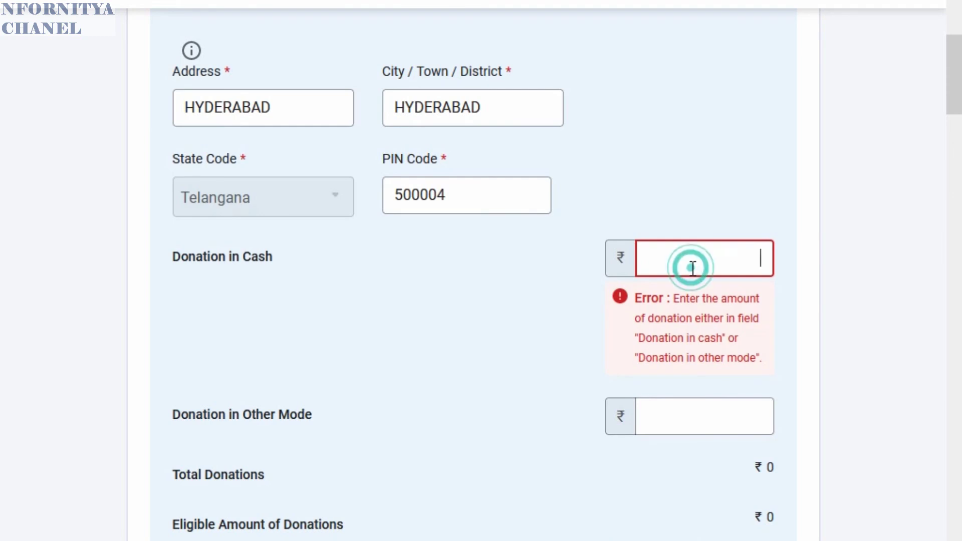
text(120)
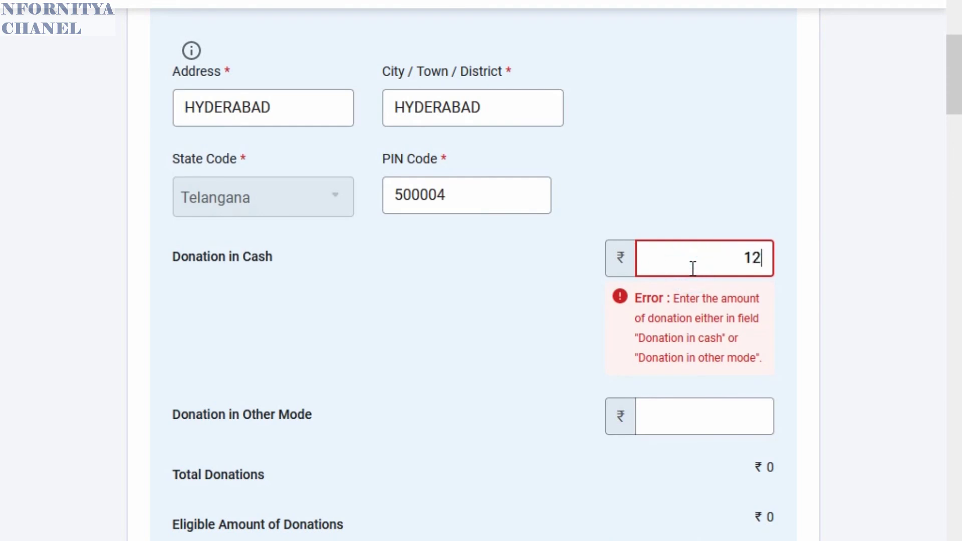
click(510, 380)
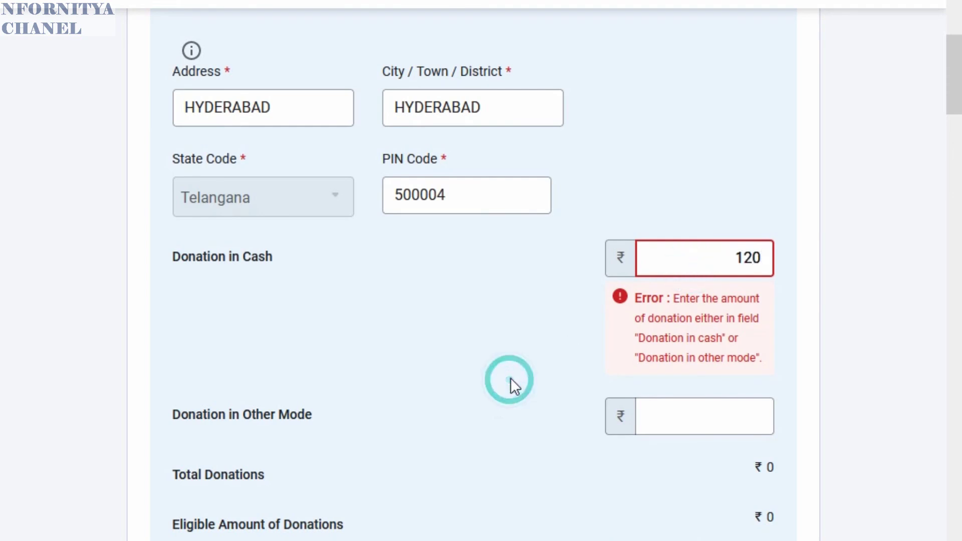
scroll(546, 367, down, 5)
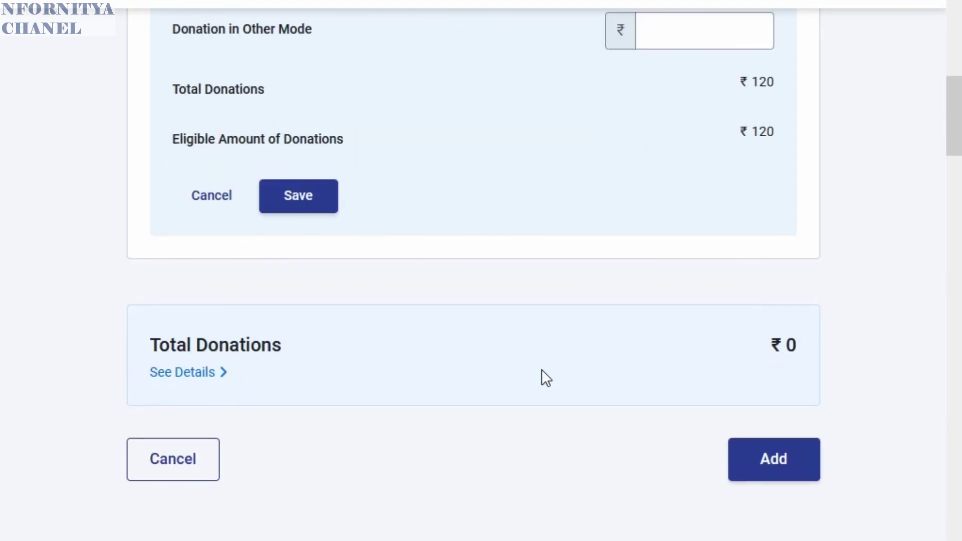
scroll(592, 340, up, 4)
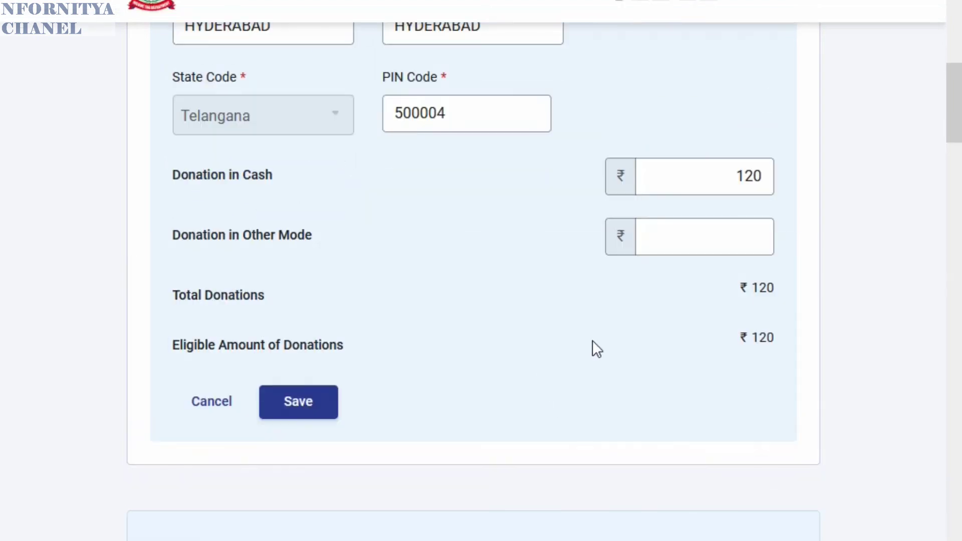
scroll(474, 339, up, 5)
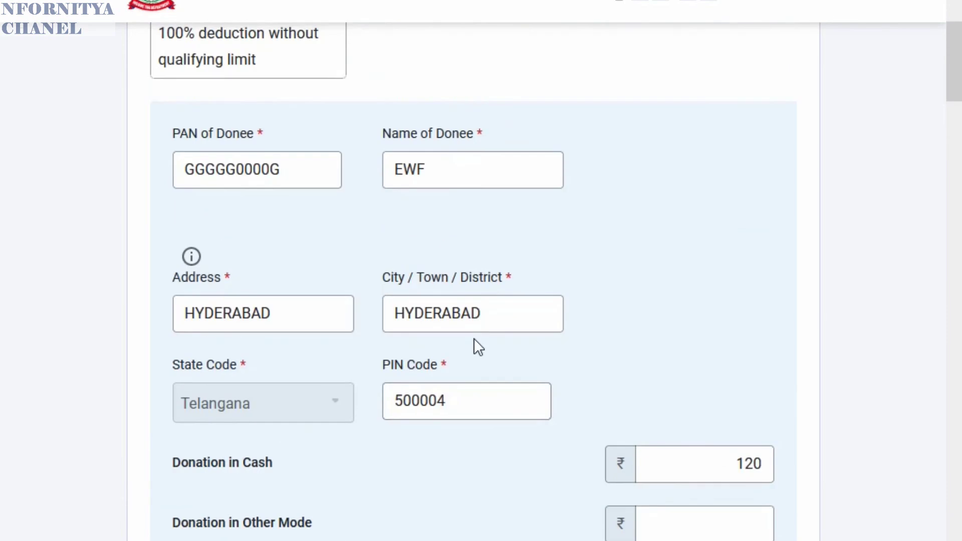
scroll(476, 343, down, 5)
- Add the ₹120 donation to the donee list and save the 80G entry to deductions
click(289, 411)
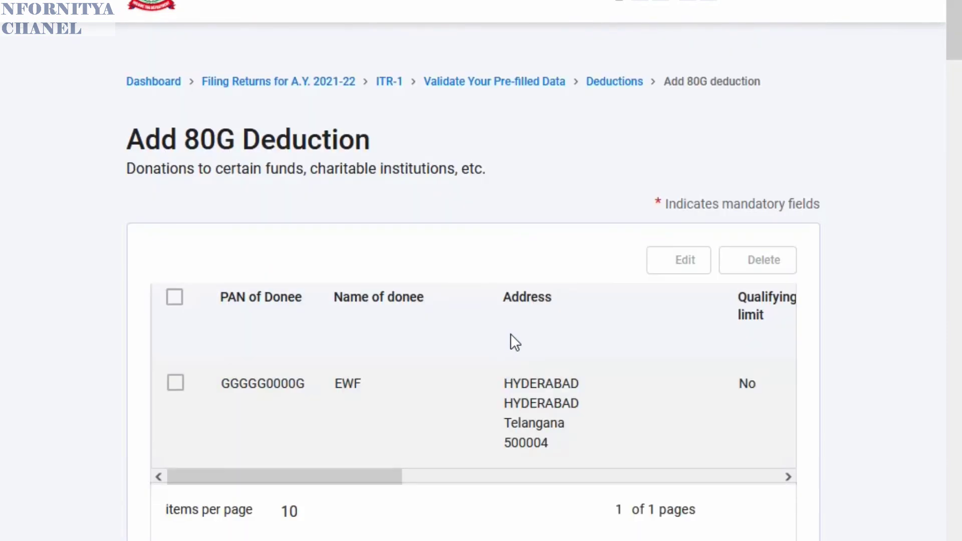
click(175, 301)
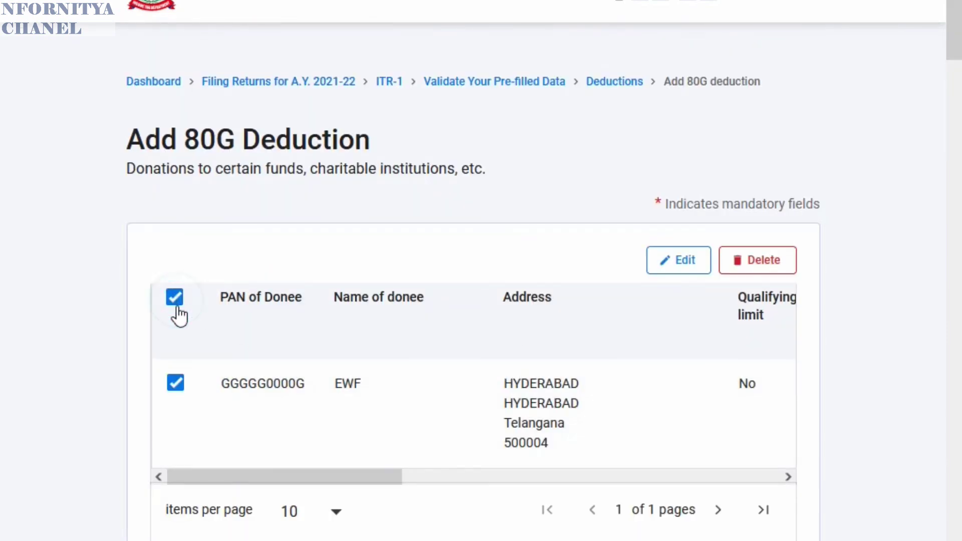
scroll(702, 401, down, 3)
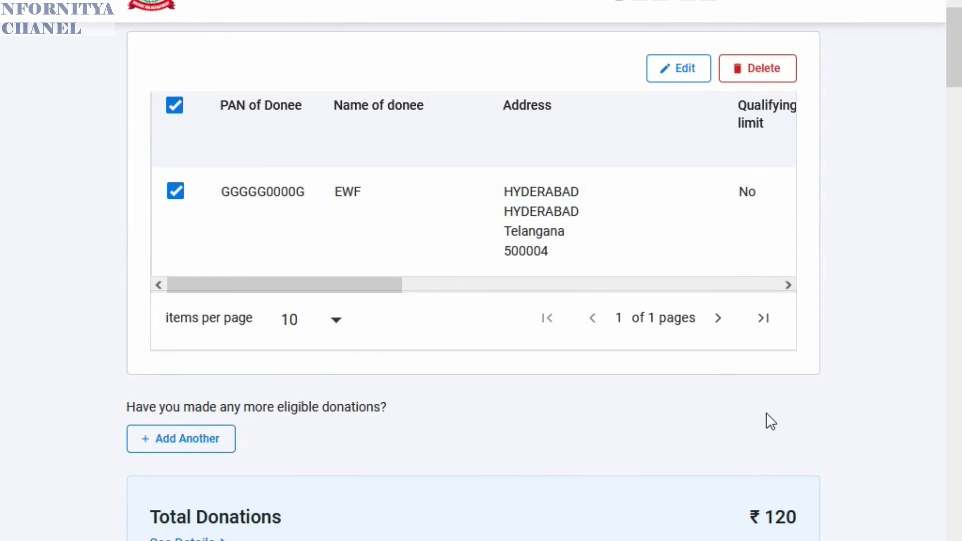
drag(364, 285, 766, 326)
scroll(752, 426, down, 3)
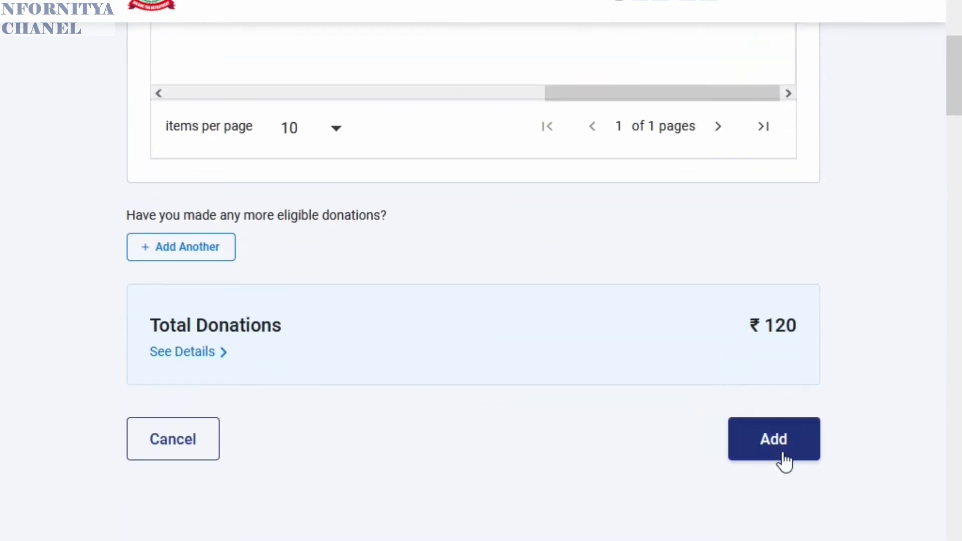
click(776, 446)
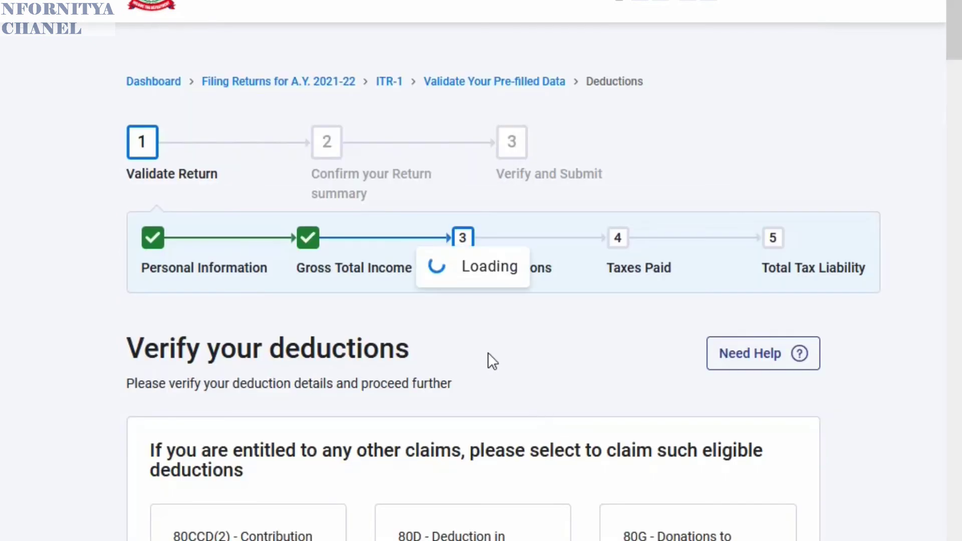
- Review the deduction cards down to Total Deductions of ₹3,69,893
scroll(476, 342, down, 2)
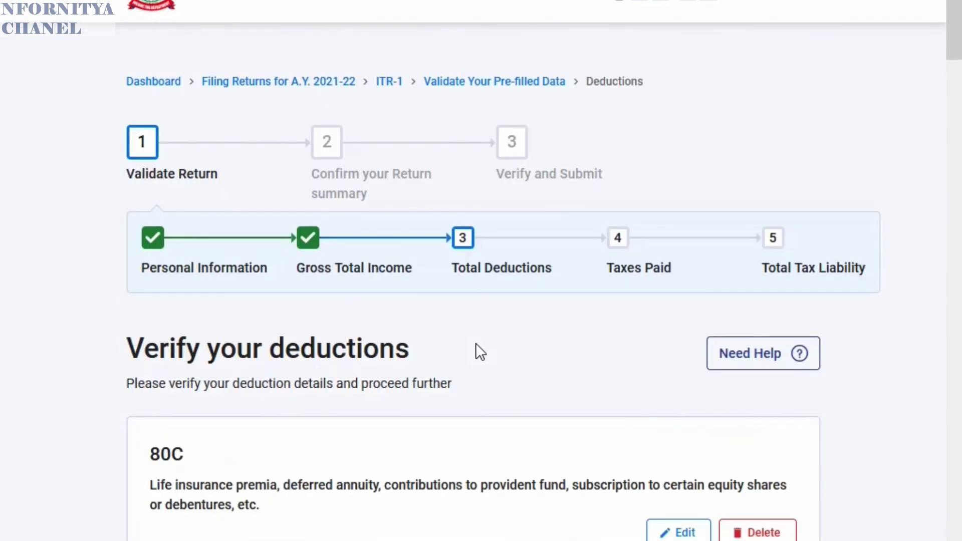
scroll(476, 343, down, 3)
scroll(486, 336, down, 8)
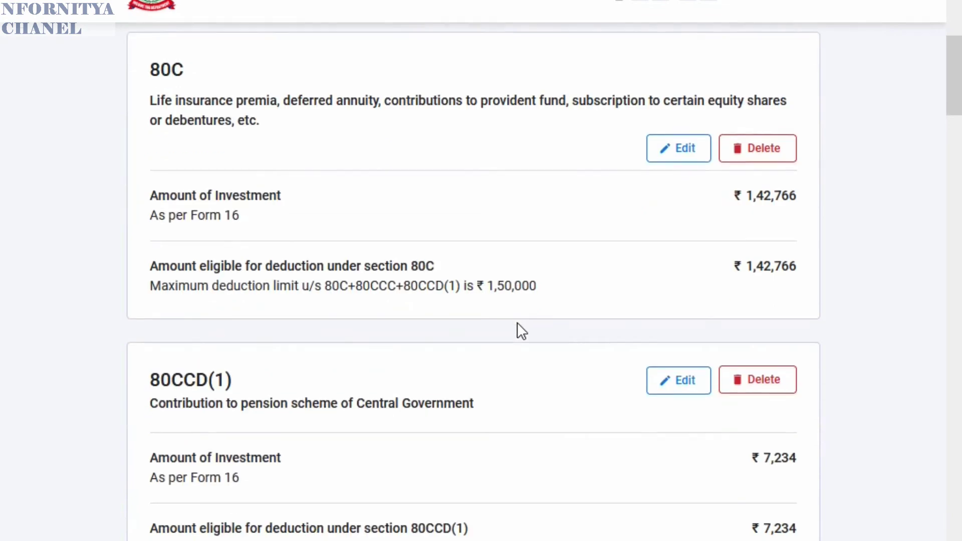
scroll(526, 324, down, 2)
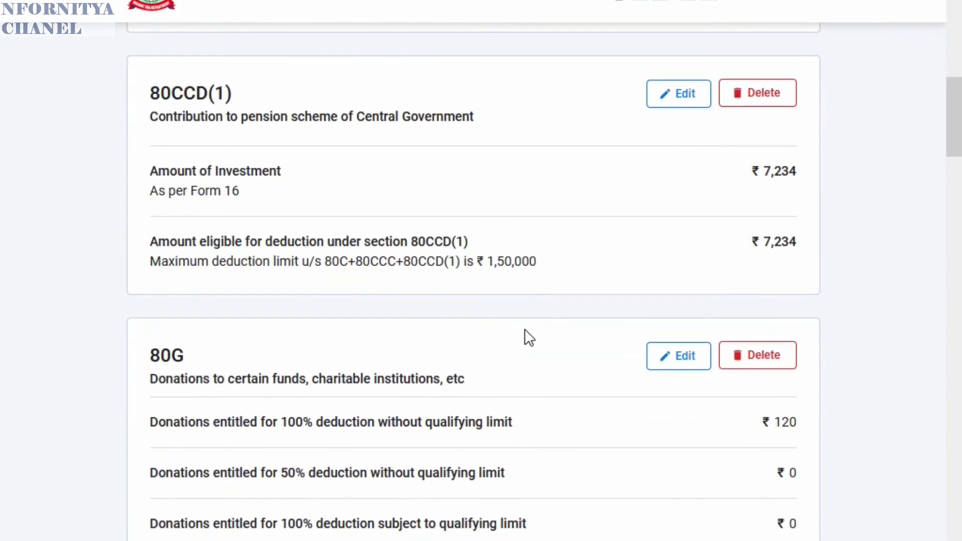
scroll(525, 331, down, 4)
scroll(525, 340, down, 6)
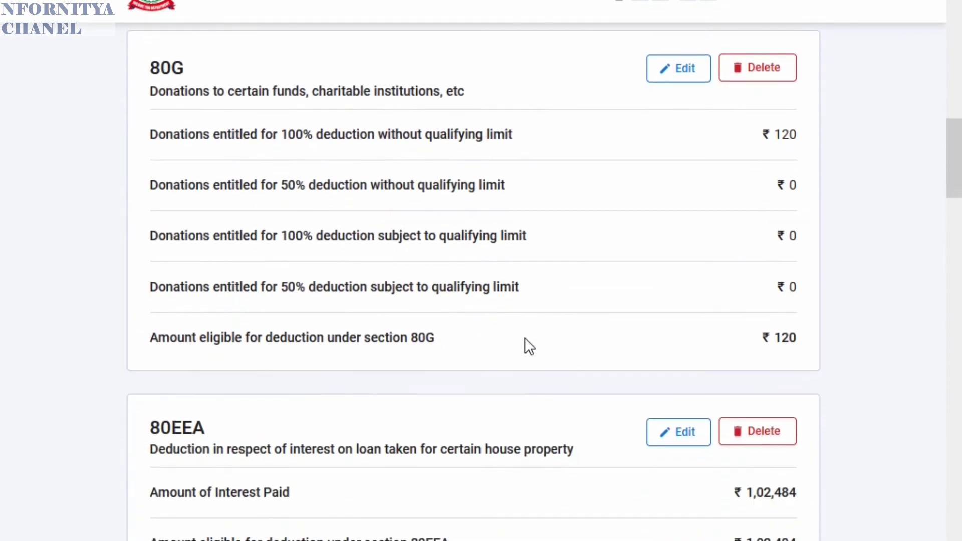
scroll(528, 339, down, 15)
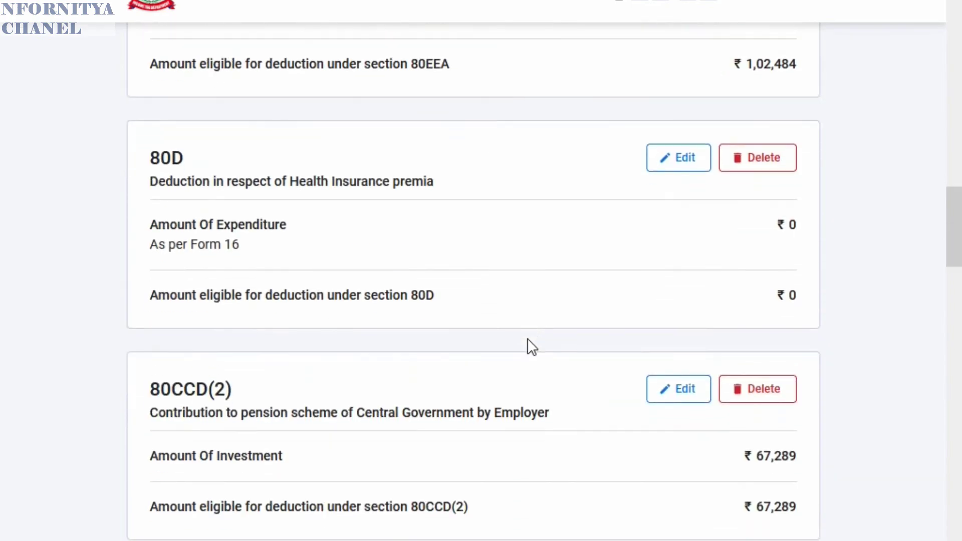
scroll(553, 338, down, 10)
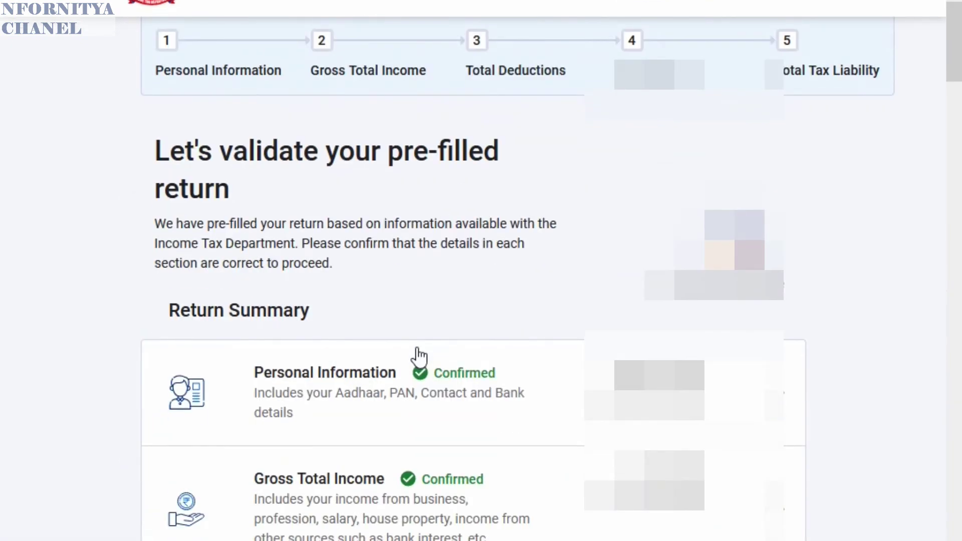
scroll(419, 354, down, 3)
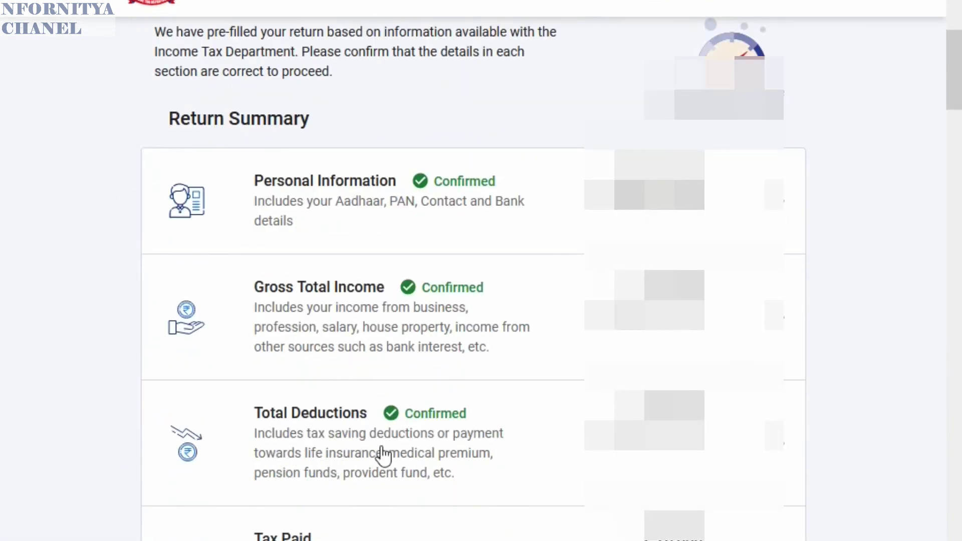
- Open the Total Tax Liability section on the Return Summary and confirm it
scroll(526, 434, down, 3)
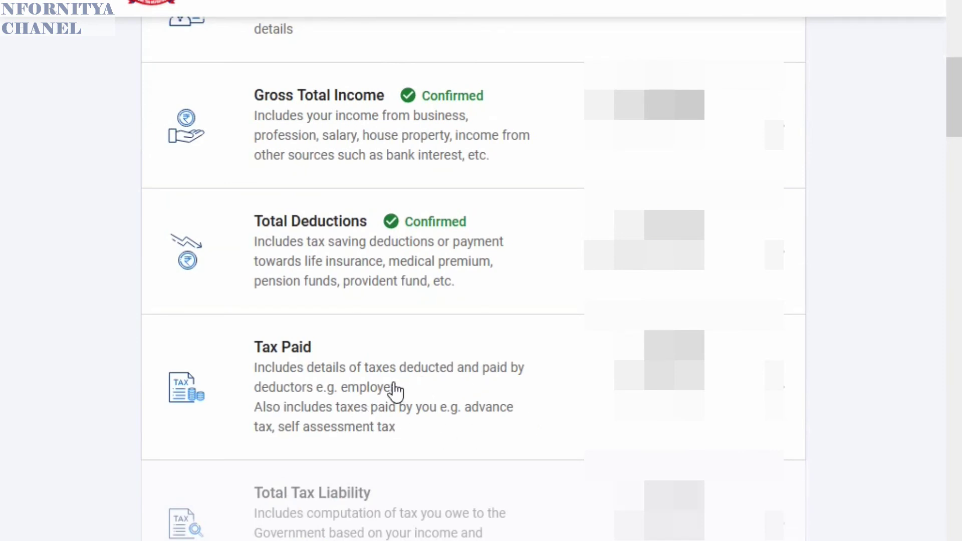
scroll(454, 391, down, 2)
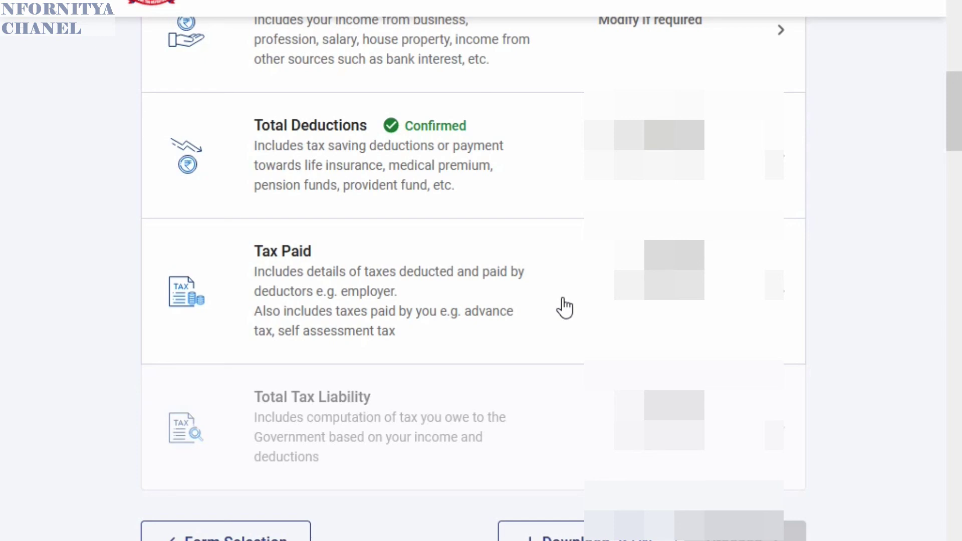
click(503, 423)
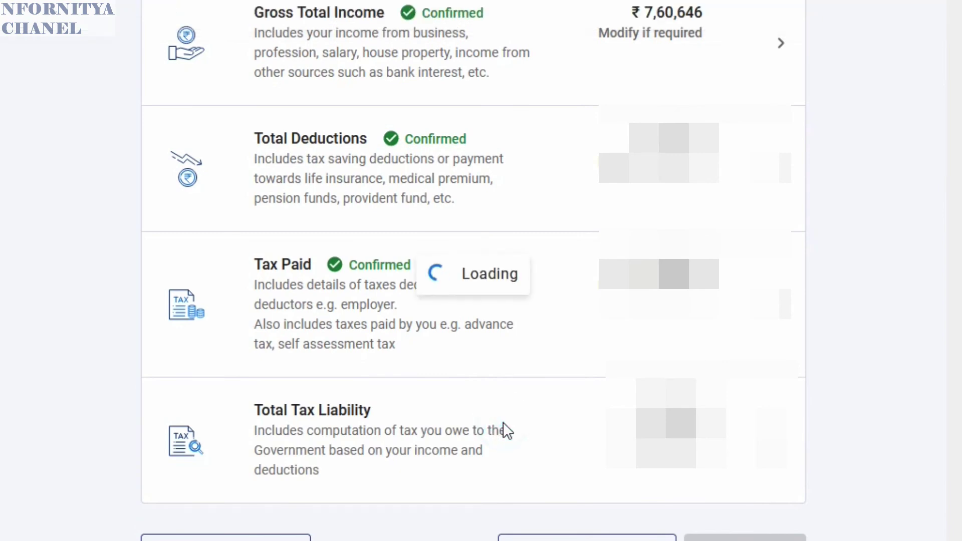
scroll(361, 300, down, 4)
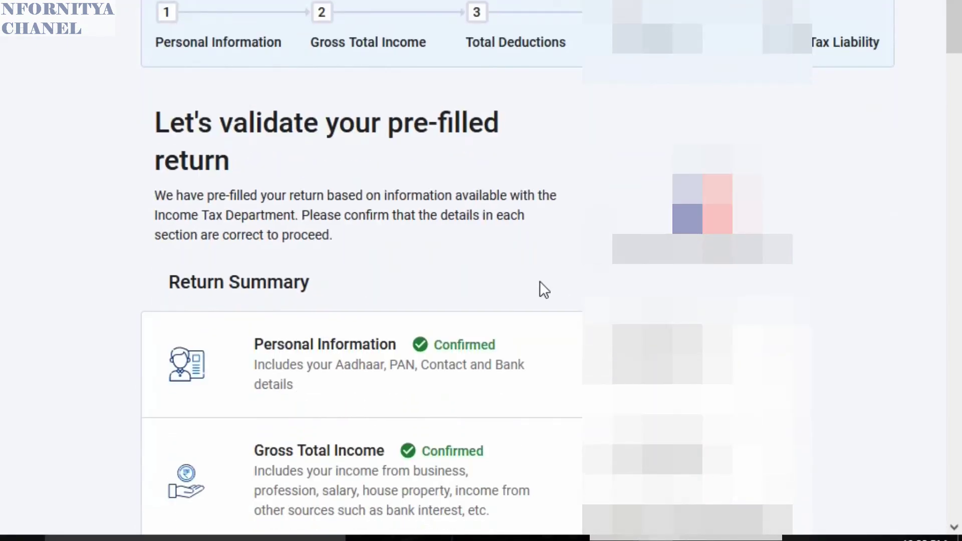
scroll(539, 281, down, 10)
scroll(541, 291, down, 6)
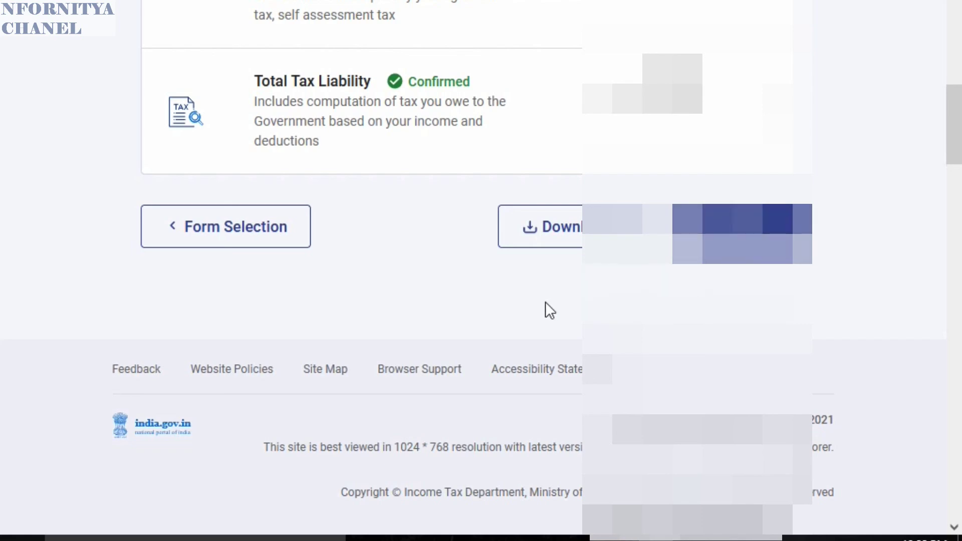
- Proceed past the ₹0 Tax Summary to Preview and Submit and tick the declaration
click(742, 225)
scroll(580, 313, up, 5)
scroll(580, 311, up, 5)
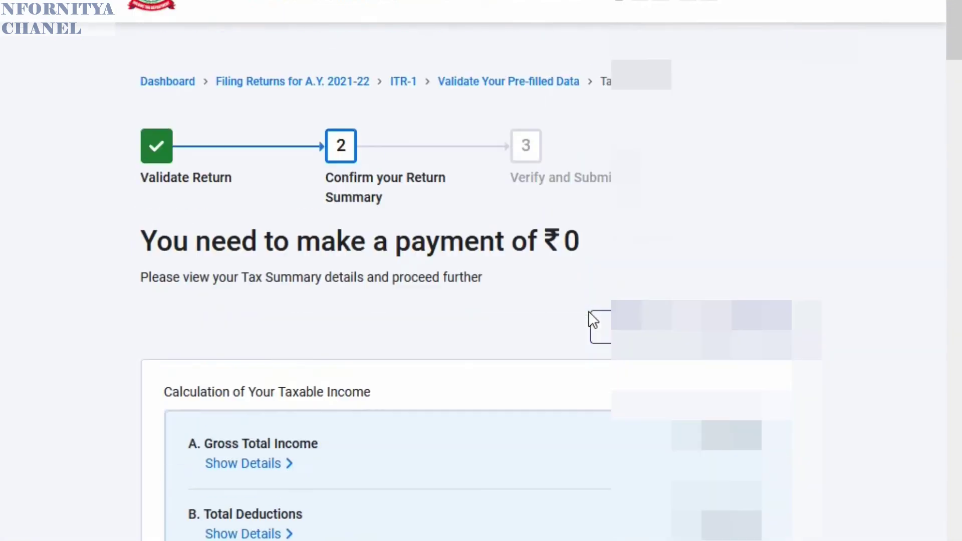
scroll(490, 331, down, 10)
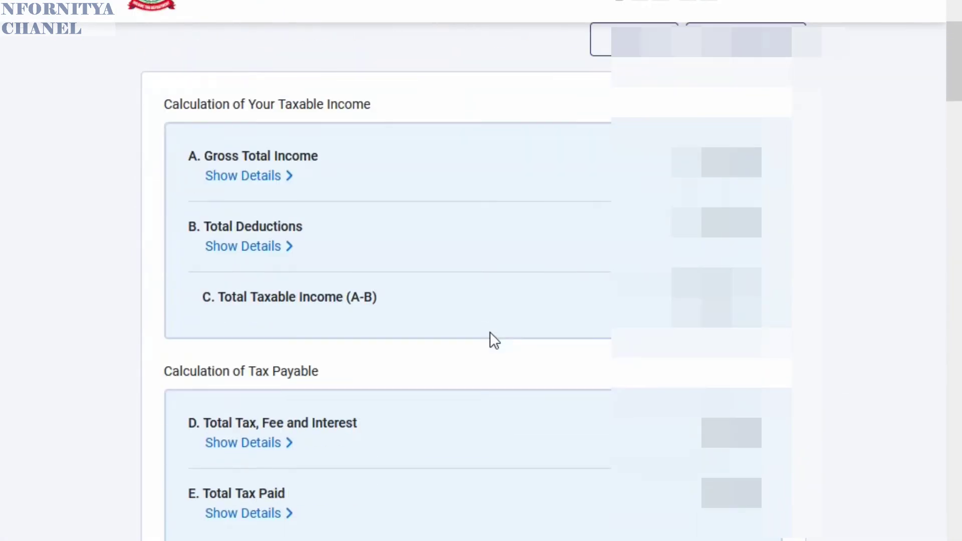
click(604, 370)
click(217, 203)
scroll(539, 251, down, 4)
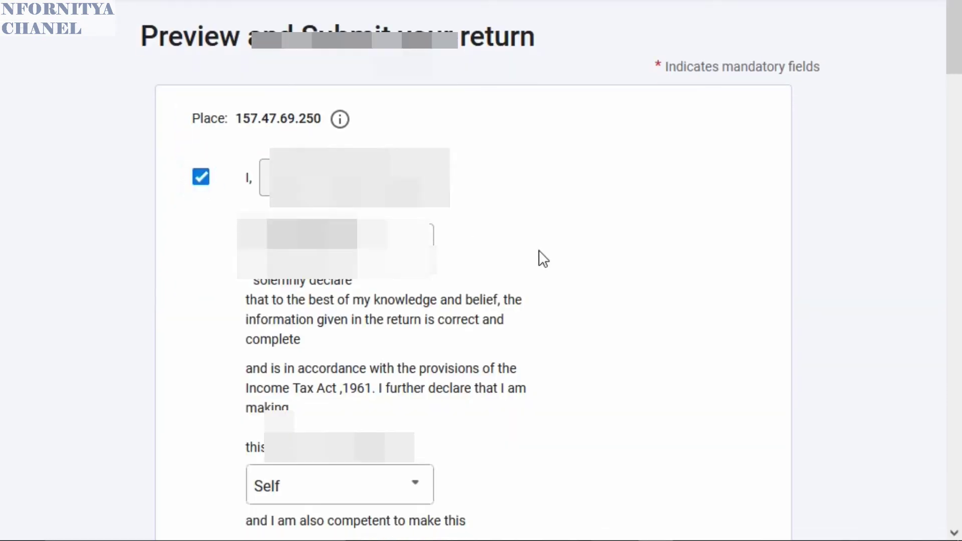
scroll(158, 329, down, 3)
scroll(181, 300, down, 5)
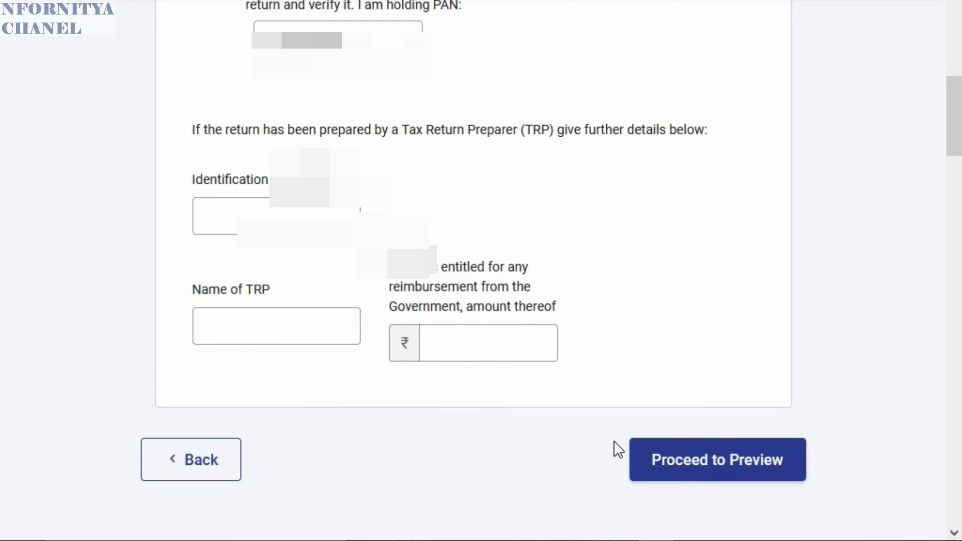
- Preview the full ITR-1 return showing ₹120 in 80G donations and save itr1_preview.pdf
click(721, 464)
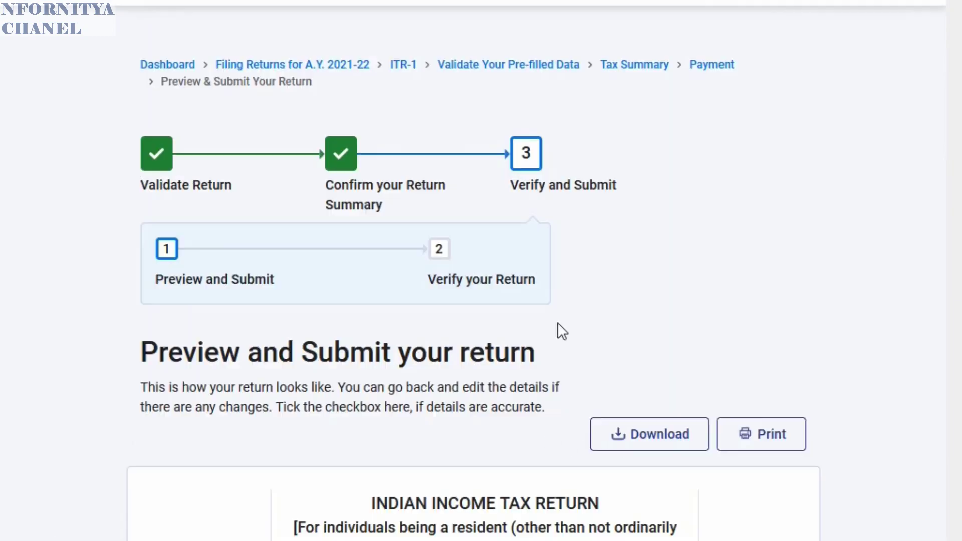
scroll(725, 321, down, 6)
scroll(404, 336, down, 20)
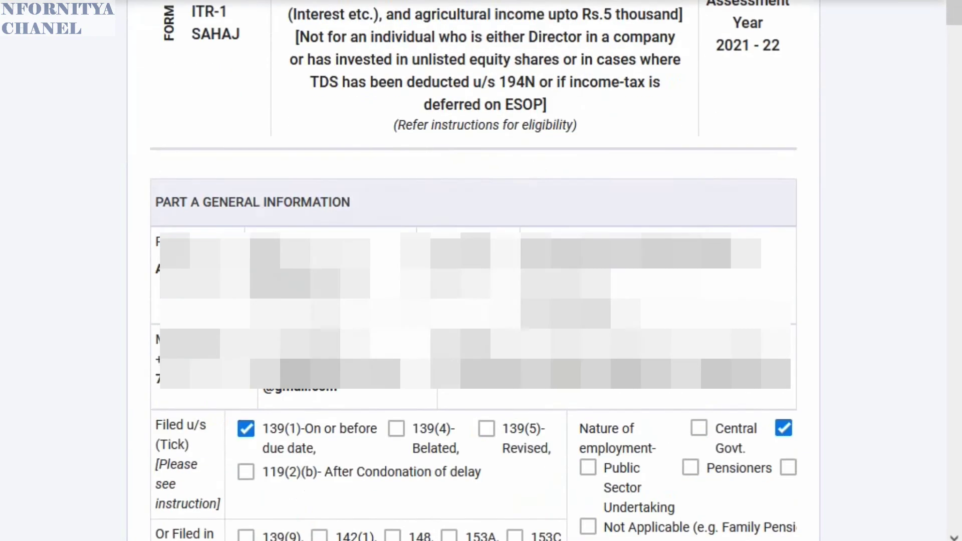
scroll(404, 345, down, 20)
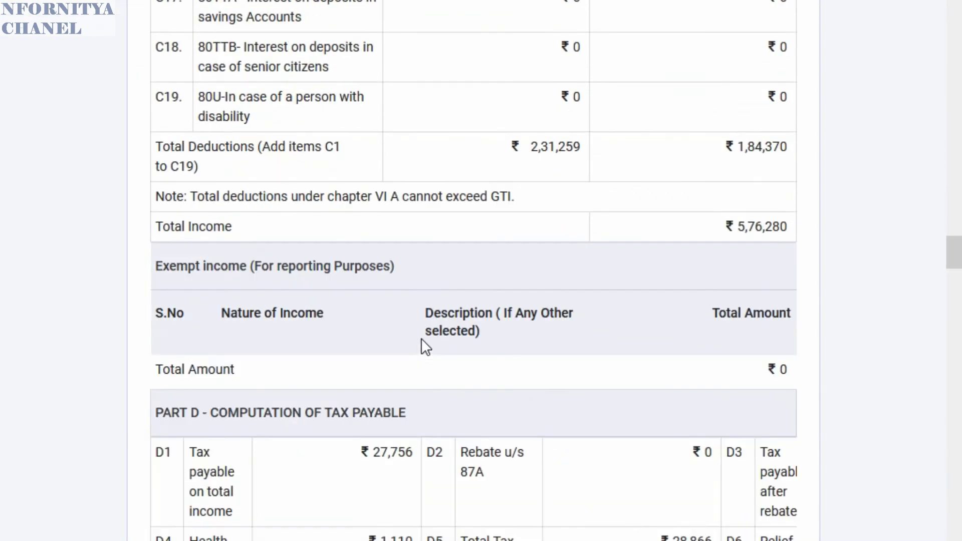
scroll(423, 337, down, 5)
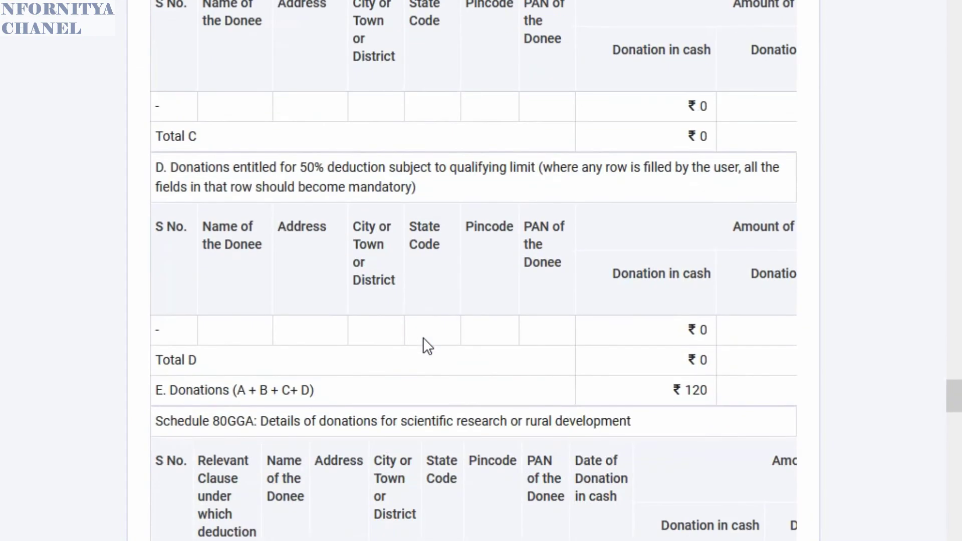
scroll(424, 335, up, 20)
scroll(495, 301, up, 20)
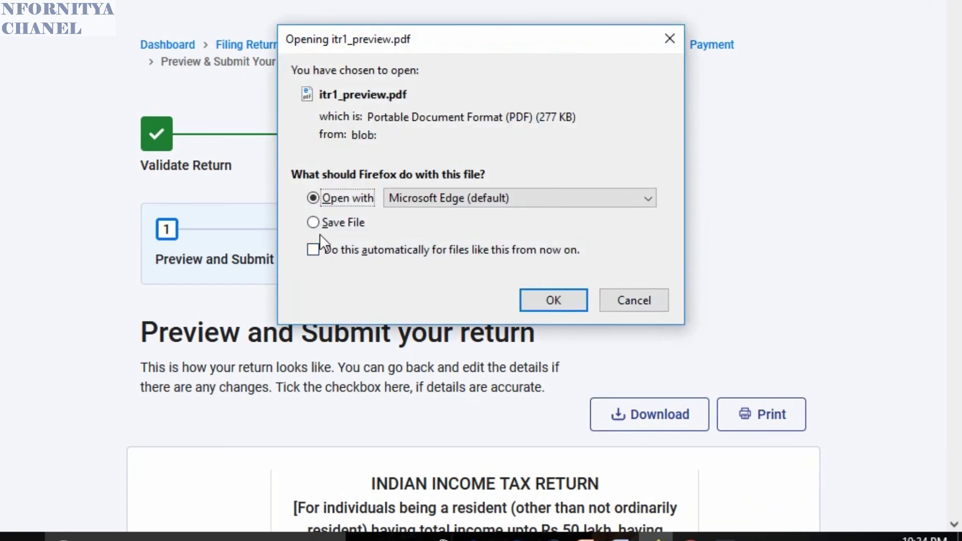
click(314, 221)
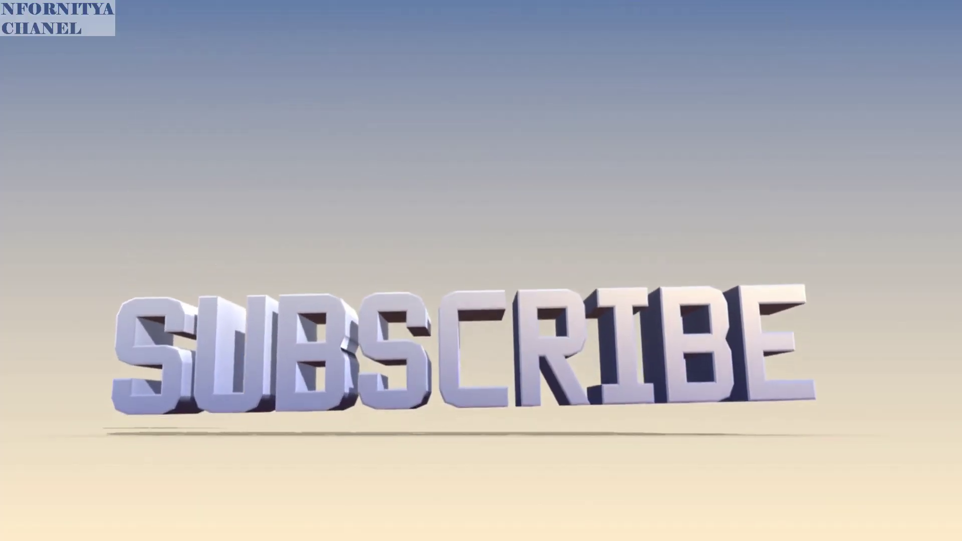